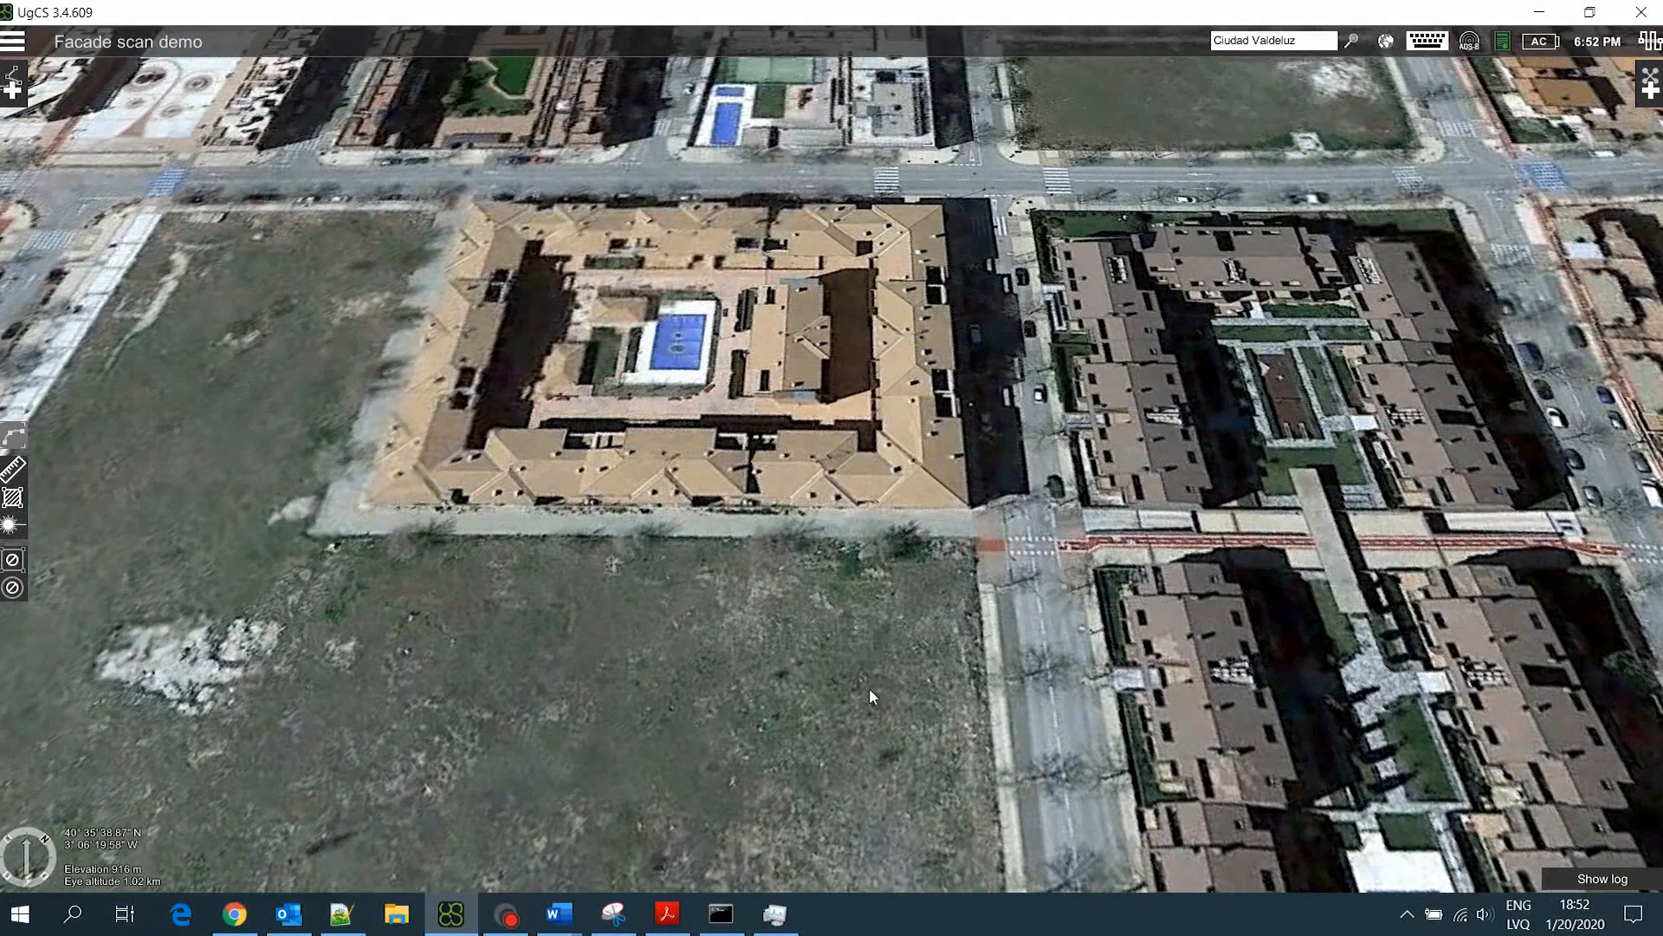
Measure the distance from the building's nearest corner facade to the outer edge of the pavement
{"action": "scroll", "coordinate": [1088, 663], "scroll_direction": "up", "scroll_amount": 2}
{"action": "mouse_move", "coordinate": [942, 585]}
{"action": "left_mouse_down"}
{"action": "mouse_move", "coordinate": [1043, 736]}
{"action": "mouse_move", "coordinate": [1074, 728]}
{"action": "left_mouse_up"}
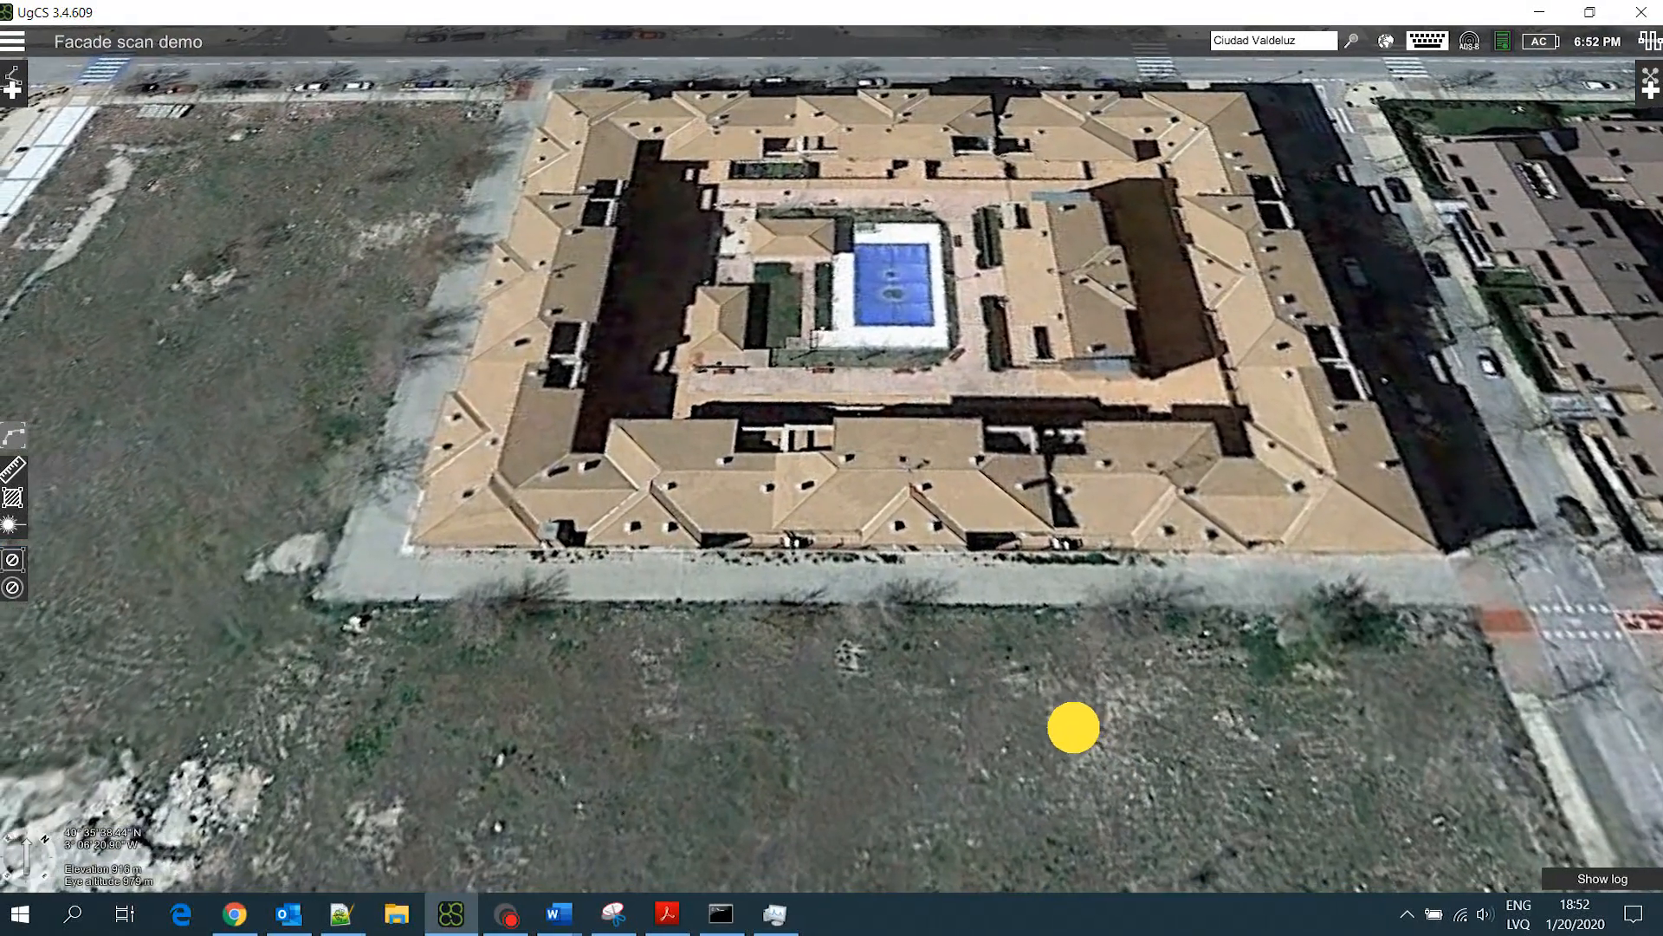
{"action": "mouse_move", "coordinate": [1059, 724]}
{"action": "right_mouse_down"}
{"action": "mouse_move", "coordinate": [995, 668]}
{"action": "mouse_move", "coordinate": [1000, 653]}
{"action": "right_mouse_up"}
{"action": "mouse_move", "coordinate": [879, 695]}
{"action": "left_mouse_down"}
{"action": "mouse_move", "coordinate": [1013, 621]}
{"action": "mouse_move", "coordinate": [1213, 613]}
{"action": "mouse_move", "coordinate": [1263, 666]}
{"action": "mouse_move", "coordinate": [1185, 720]}
{"action": "left_mouse_up"}
{"action": "right_click_drag", "start_coordinate": [1184, 720], "coordinate": [1177, 650]}
{"action": "left_click", "coordinate": [13, 468]}
{"action": "left_click", "coordinate": [746, 584]}
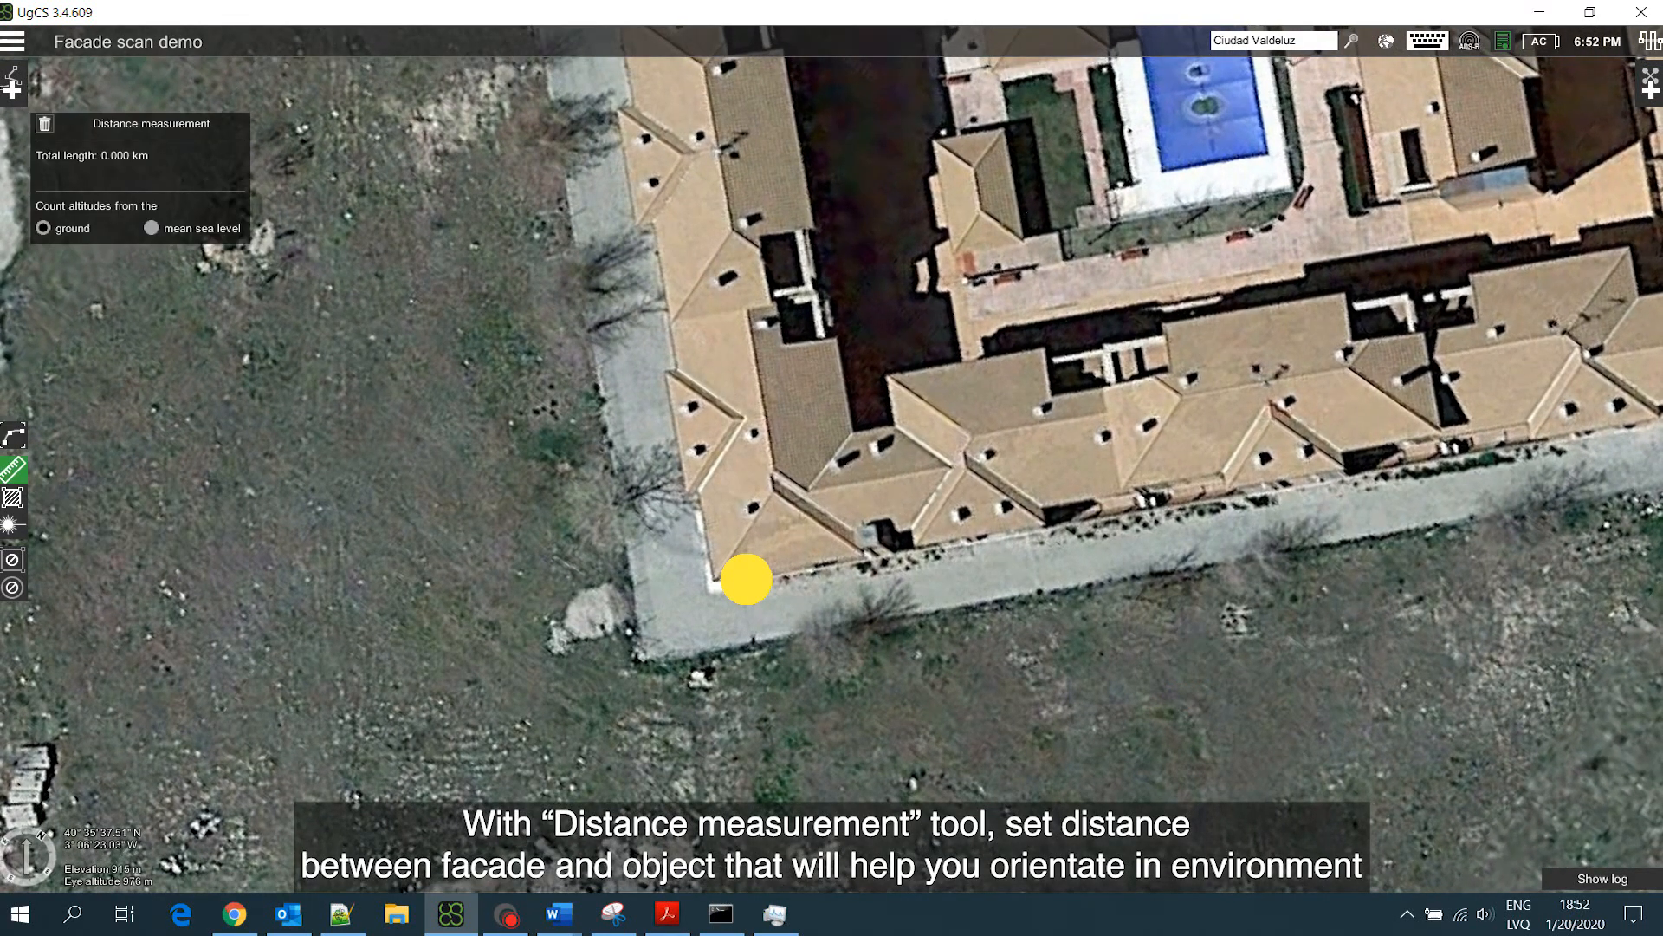
{"action": "left_click", "coordinate": [746, 584]}
{"action": "left_click", "coordinate": [759, 646]}
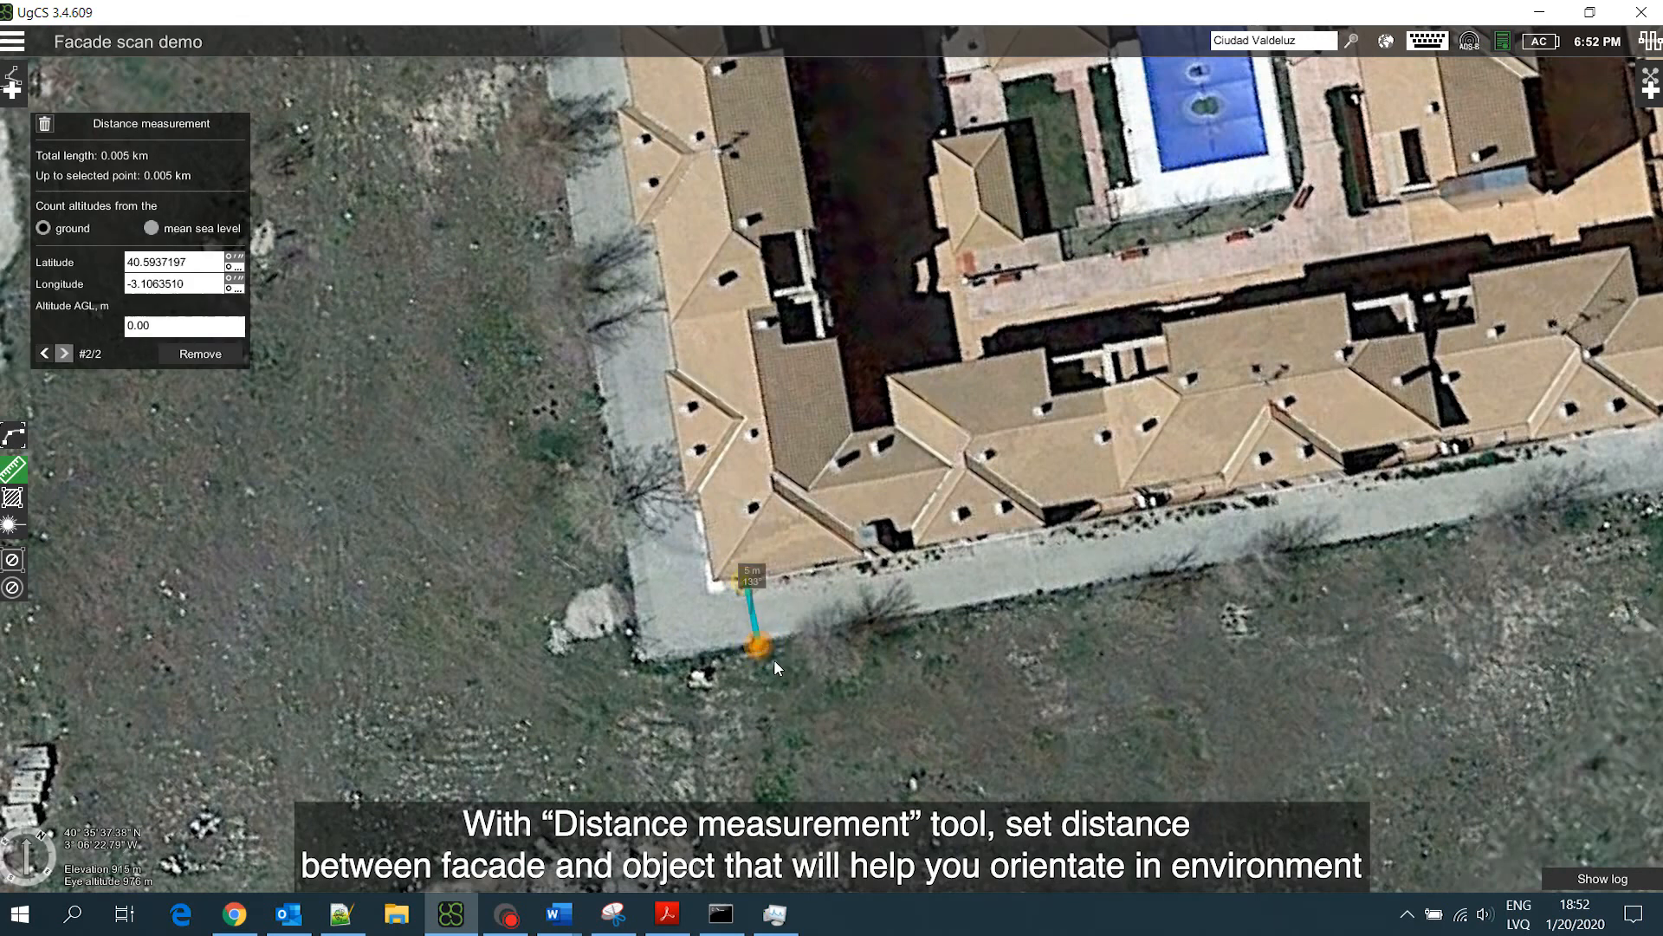
{"action": "scroll", "coordinate": [775, 664], "scroll_direction": "up", "scroll_amount": 5}
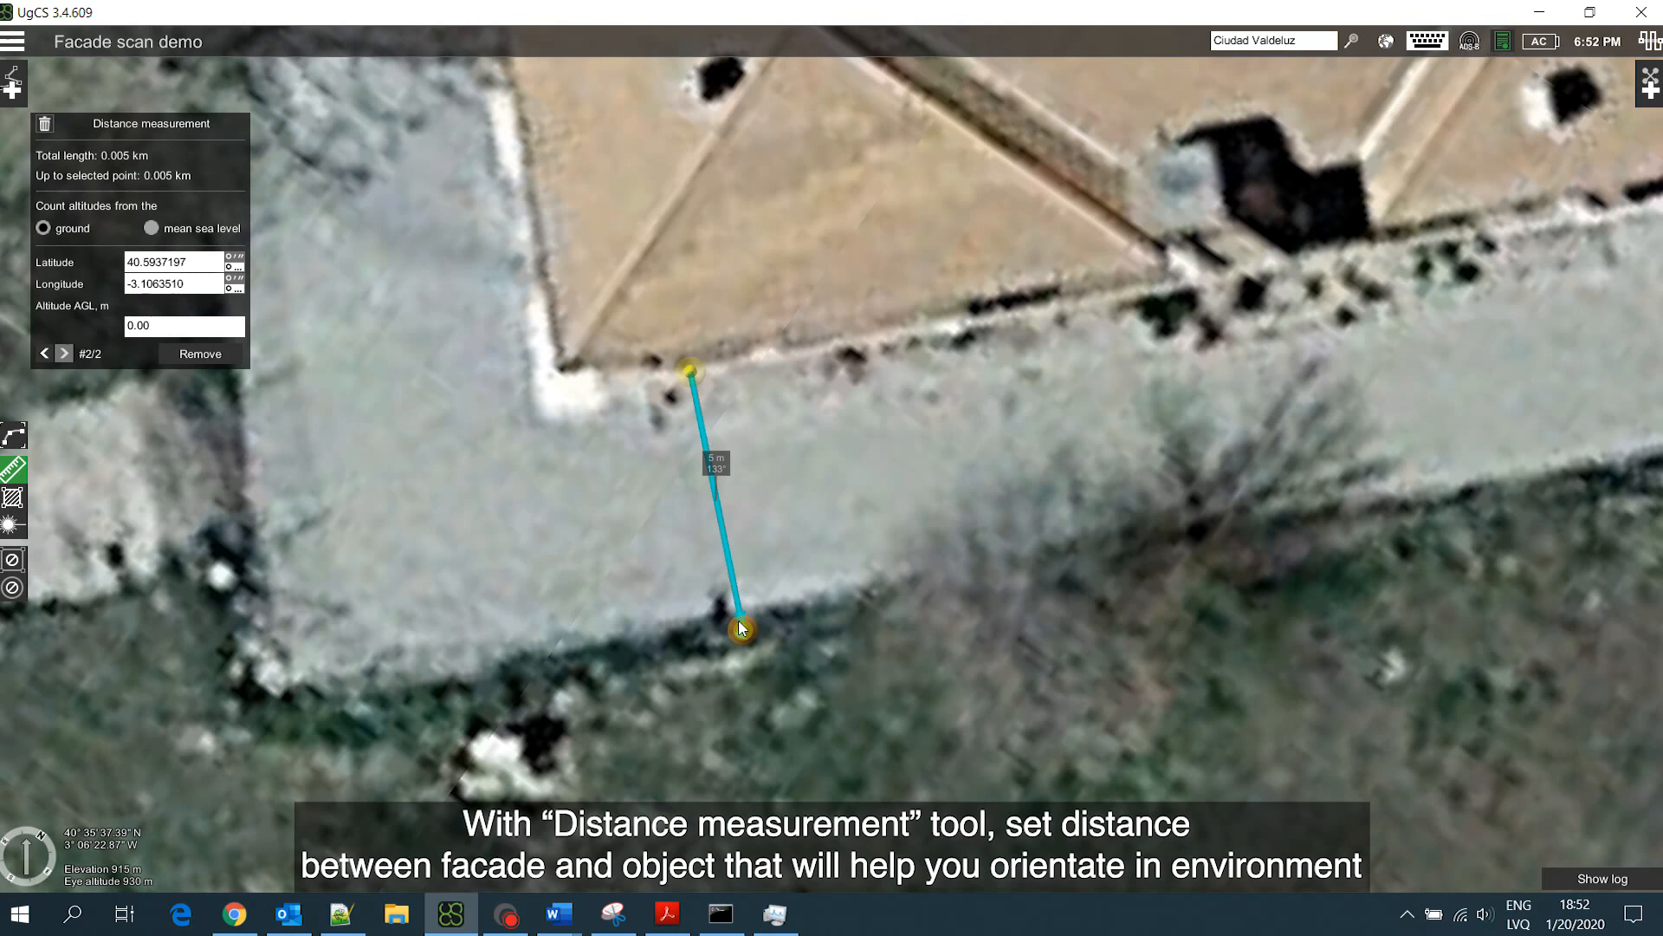
{"action": "scroll", "coordinate": [737, 622], "scroll_direction": "down", "scroll_amount": 2}
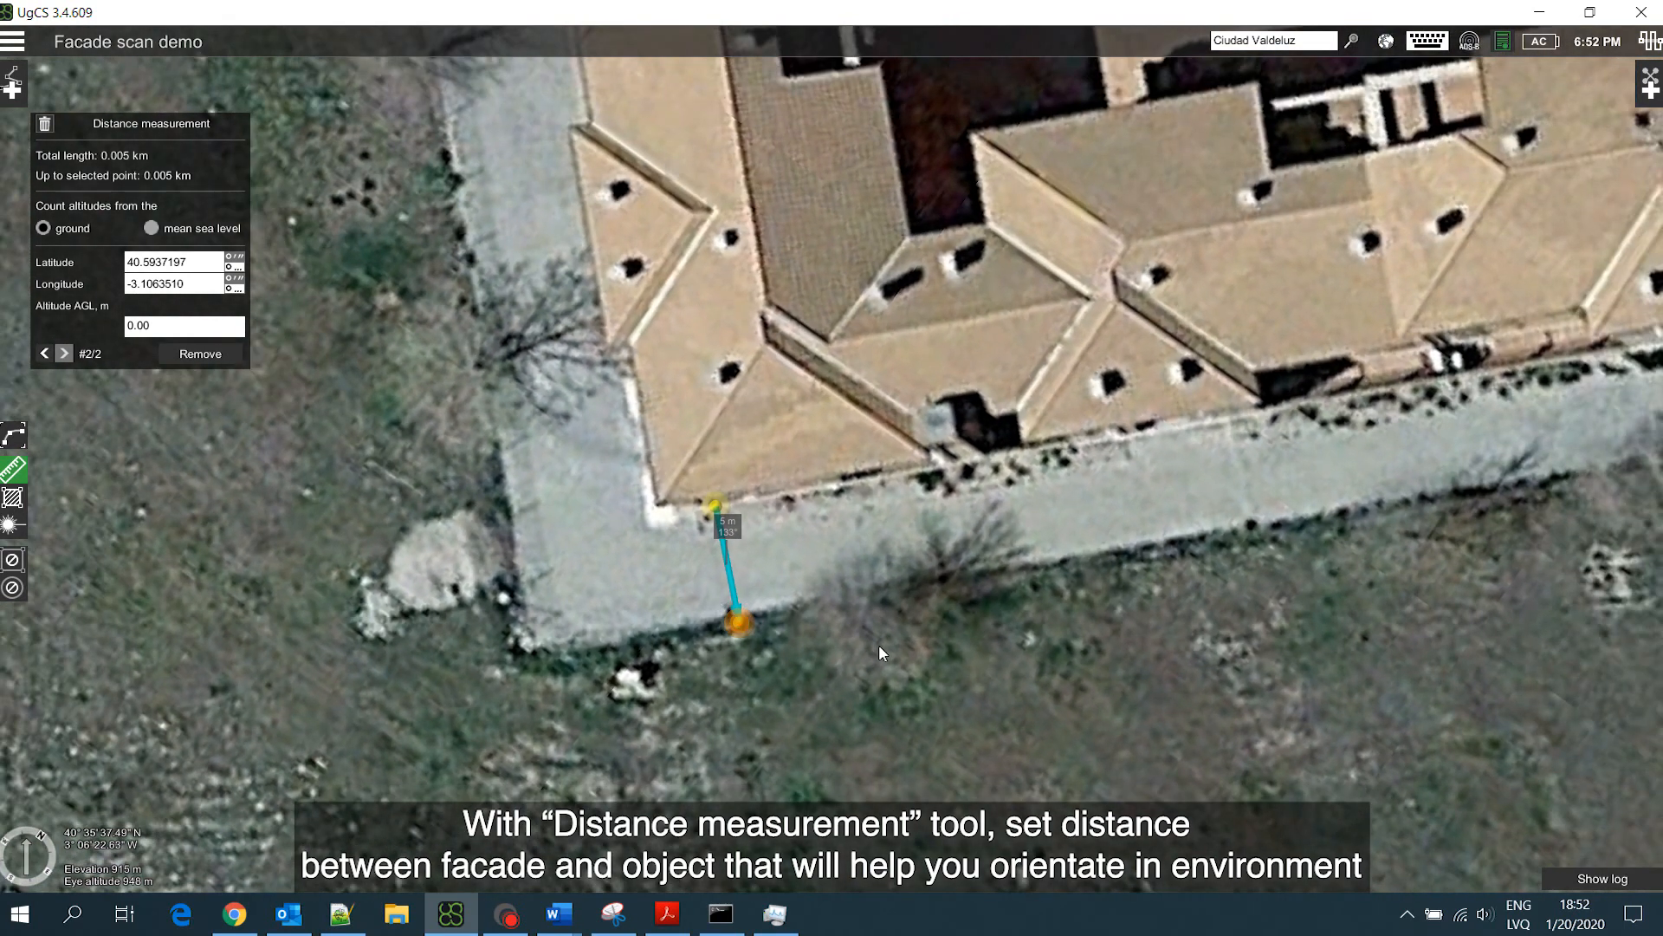
Create a new route with the DJI Mavic 2 Zoom profile, keeping the name Untitled route
{"action": "scroll", "coordinate": [884, 643], "scroll_direction": "down", "scroll_amount": 1}
{"action": "scroll", "coordinate": [884, 652], "scroll_direction": "down", "scroll_amount": 1}
{"action": "left_click_drag", "start_coordinate": [882, 648], "coordinate": [878, 591]}
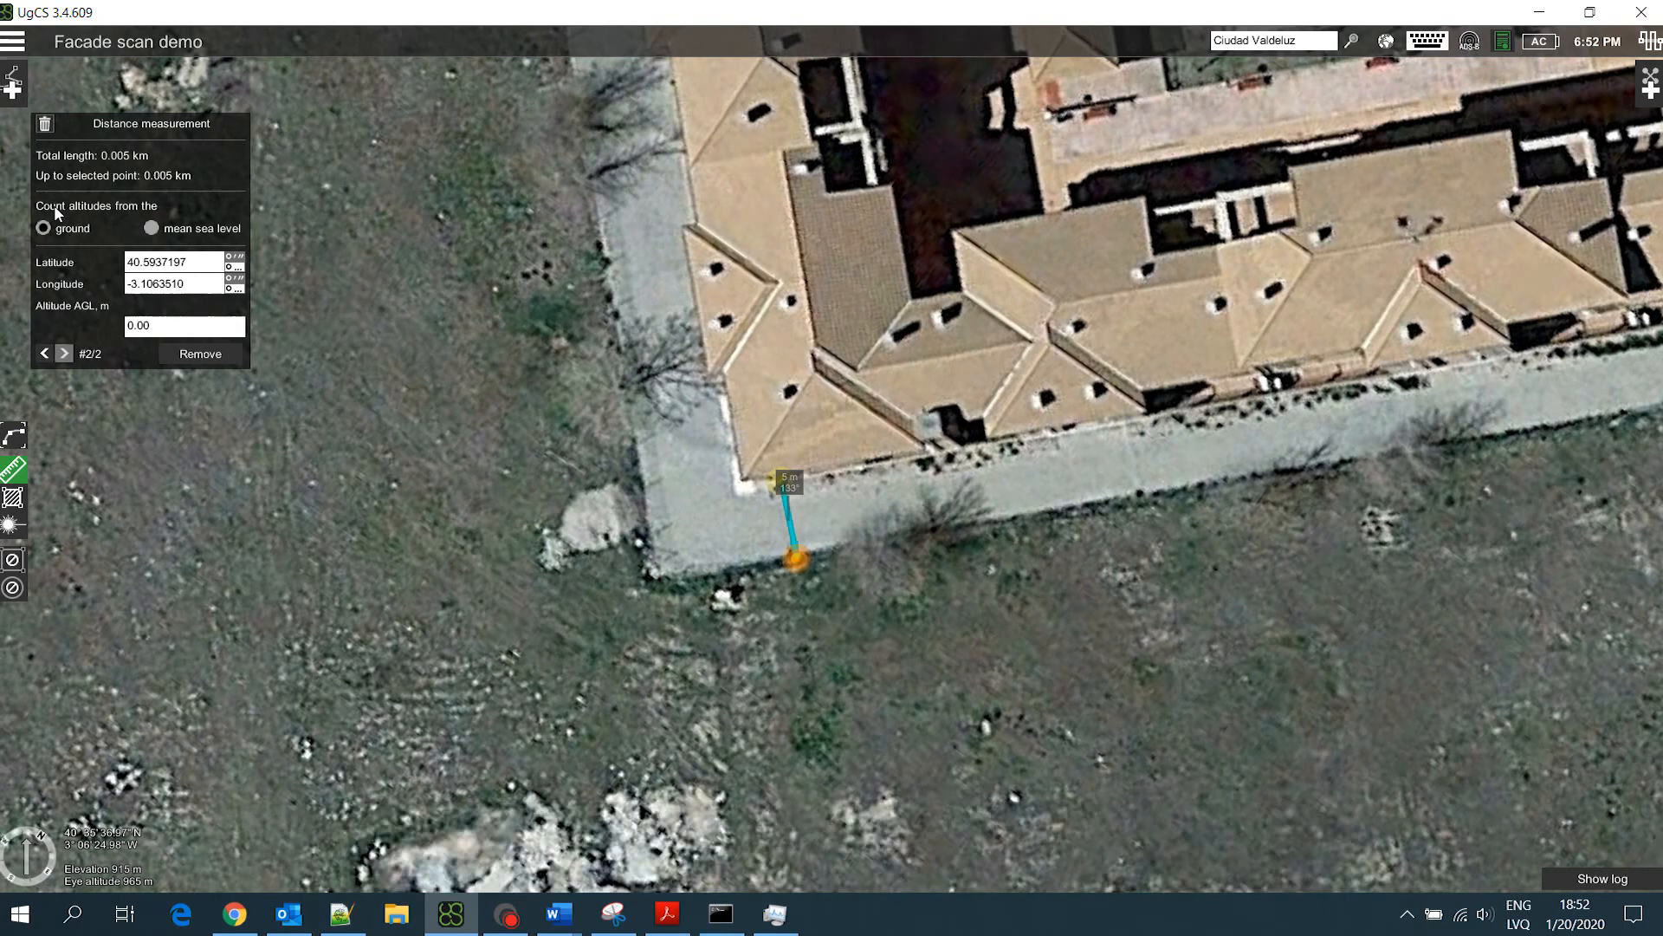
{"action": "left_click", "coordinate": [12, 89]}
{"action": "left_click", "coordinate": [1030, 656]}
{"action": "left_click", "coordinate": [798, 355]}
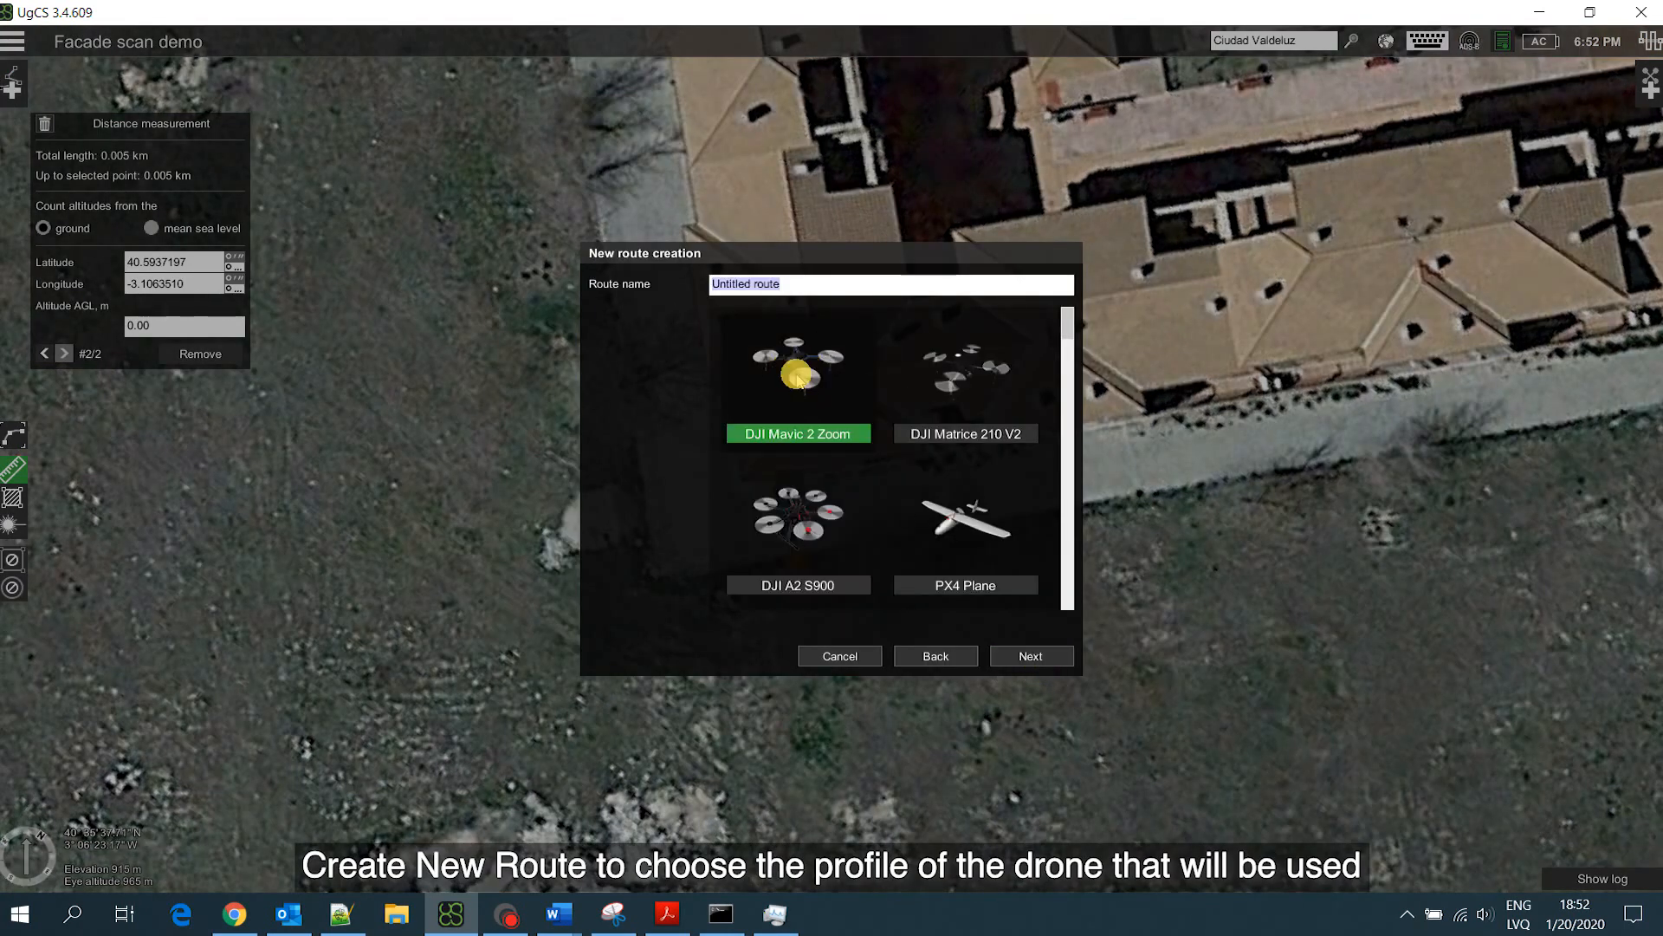
{"action": "left_click", "coordinate": [1045, 652]}
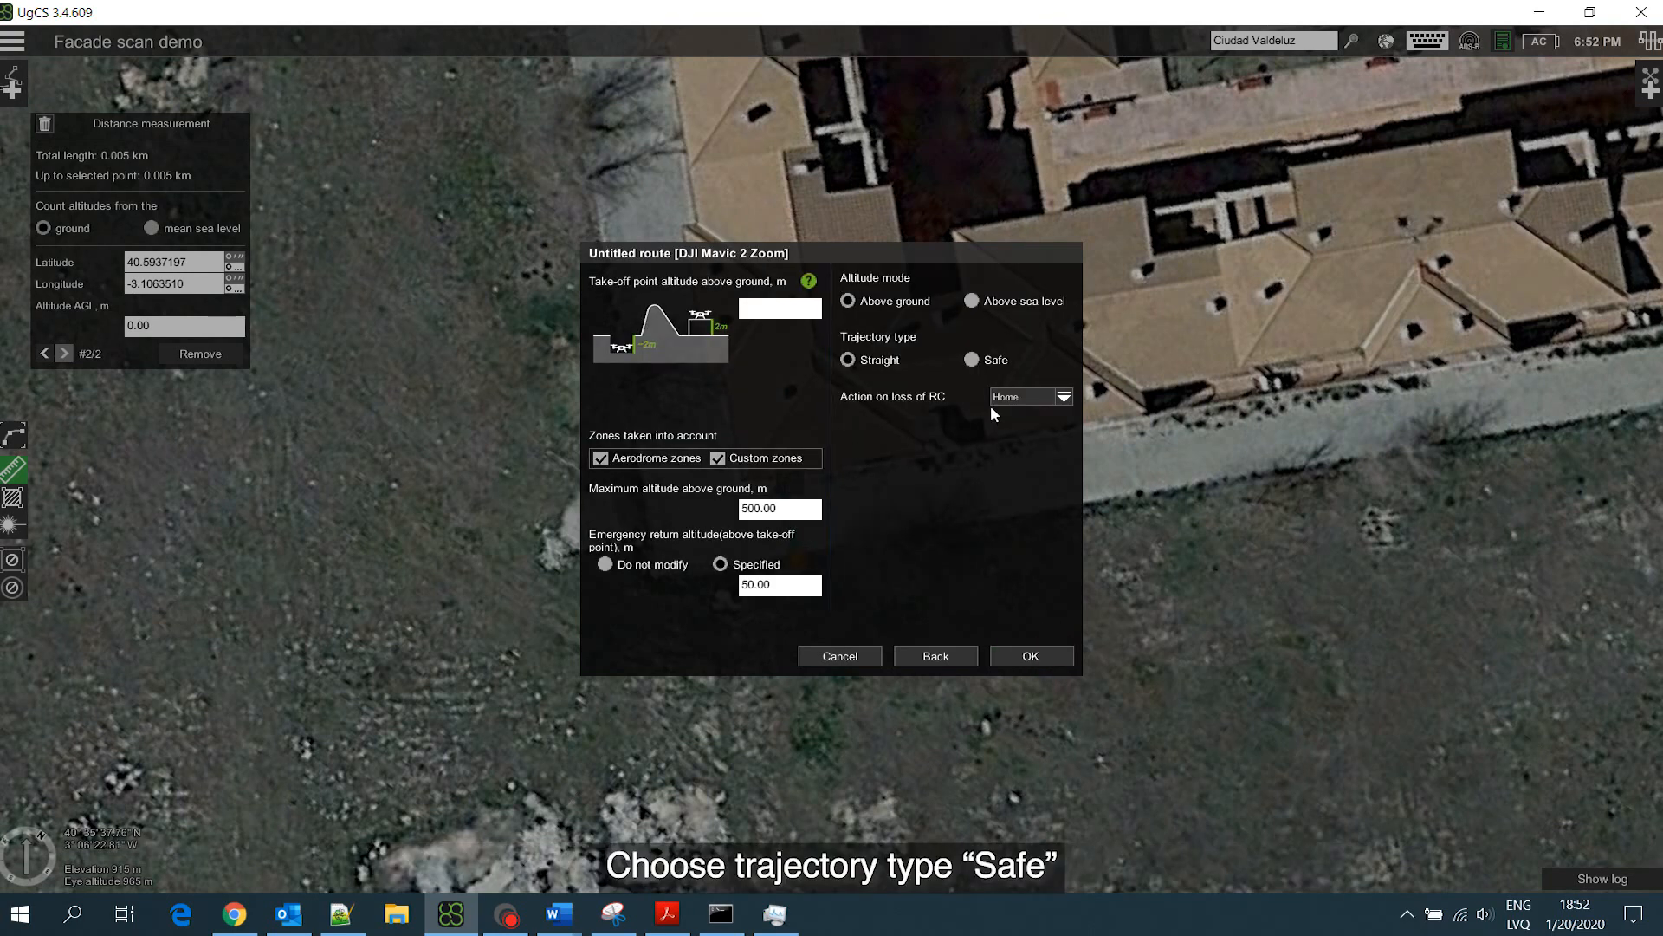
{"action": "left_click", "coordinate": [1030, 655]}
Place the first waypoint on the empty lot just outside the building's corner as the take-off location
{"action": "left_click_drag", "start_coordinate": [814, 614], "coordinate": [997, 480]}
{"action": "left_click", "coordinate": [16, 153]}
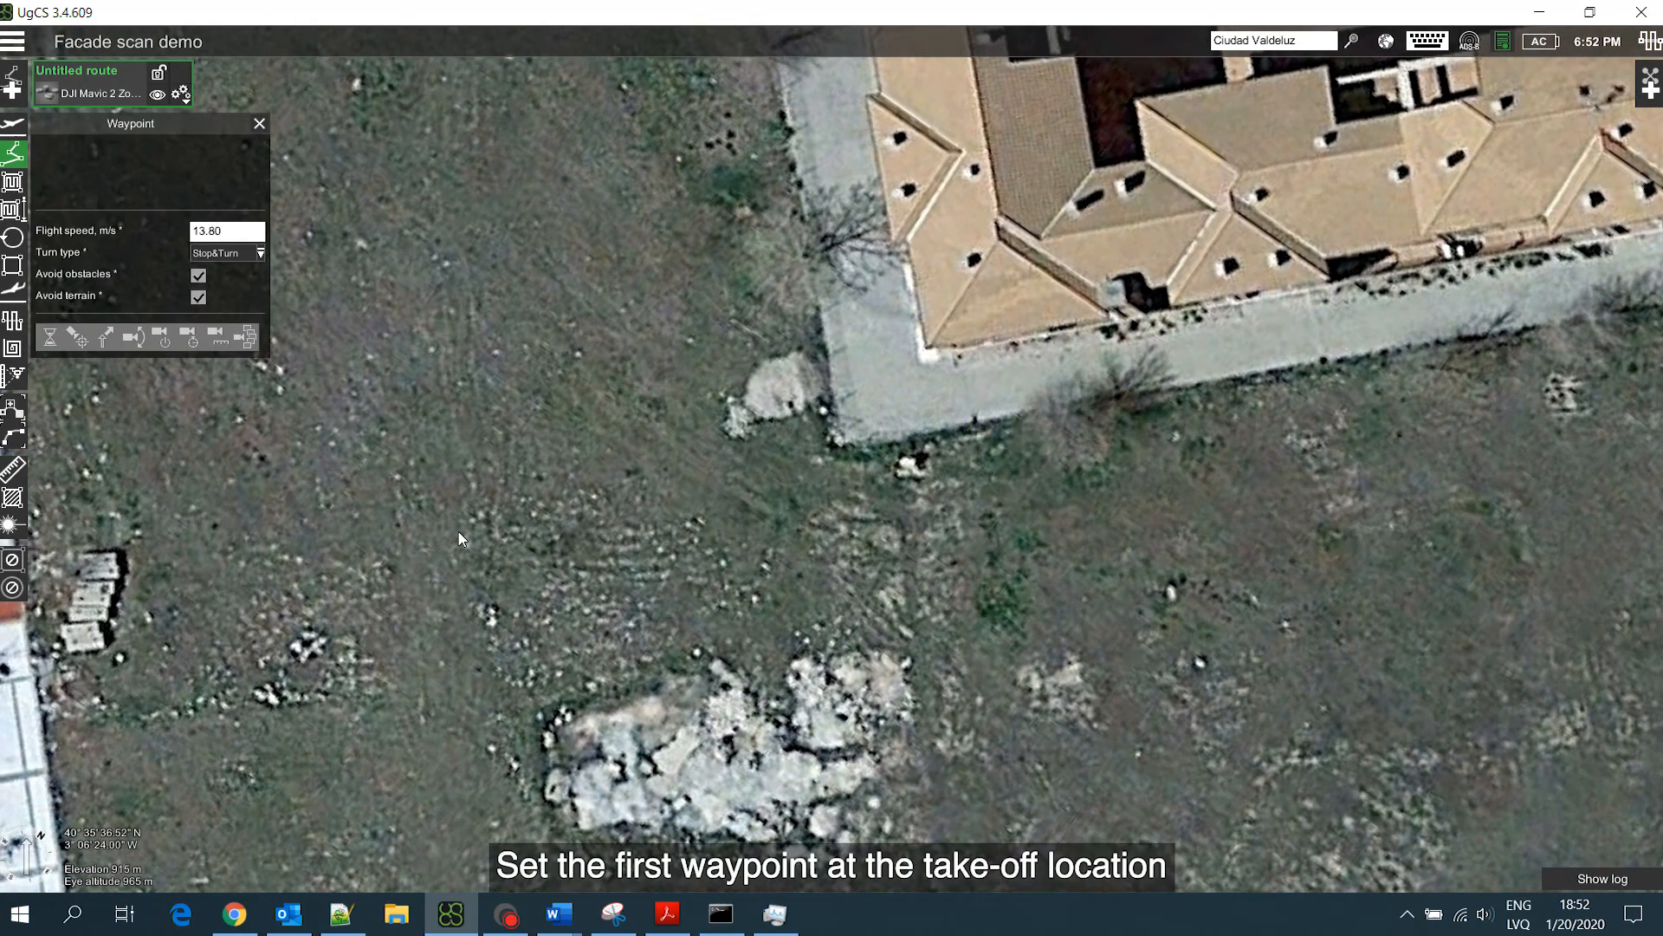
{"action": "left_click", "coordinate": [733, 523]}
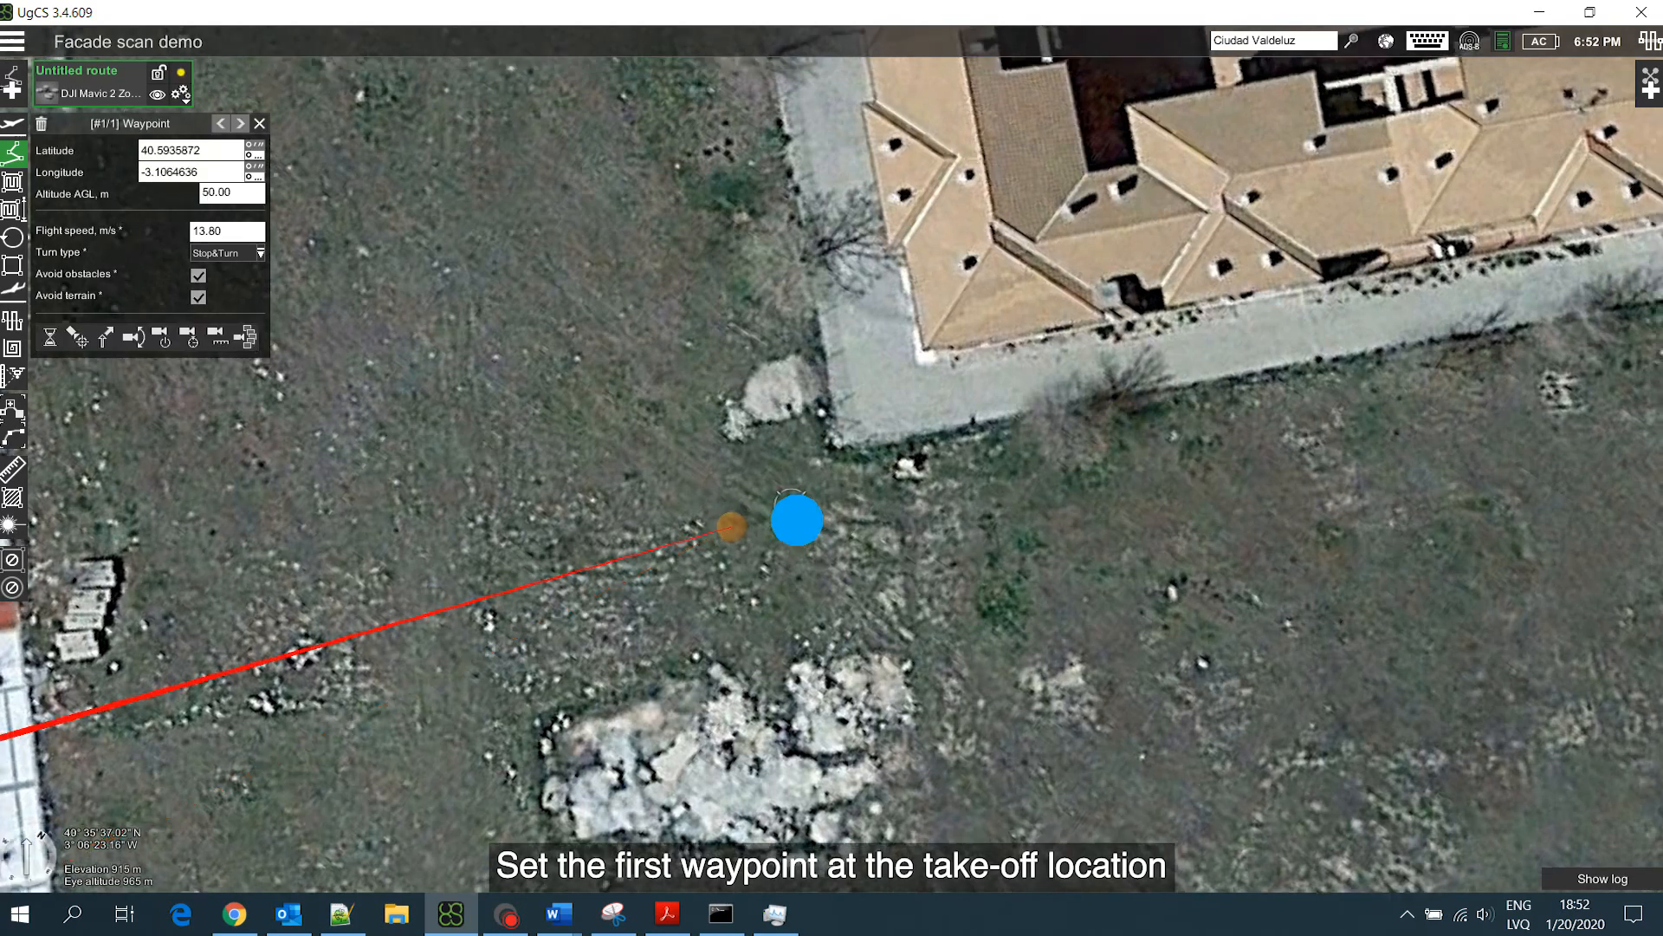
Set the first waypoint's altitude to 20 m and its flight speed to 3 m/s
{"action": "right_click_drag", "start_coordinate": [797, 519], "coordinate": [797, 607]}
{"action": "scroll", "coordinate": [793, 527], "scroll_direction": "down", "scroll_amount": 4}
{"action": "double_click", "coordinate": [228, 193]}
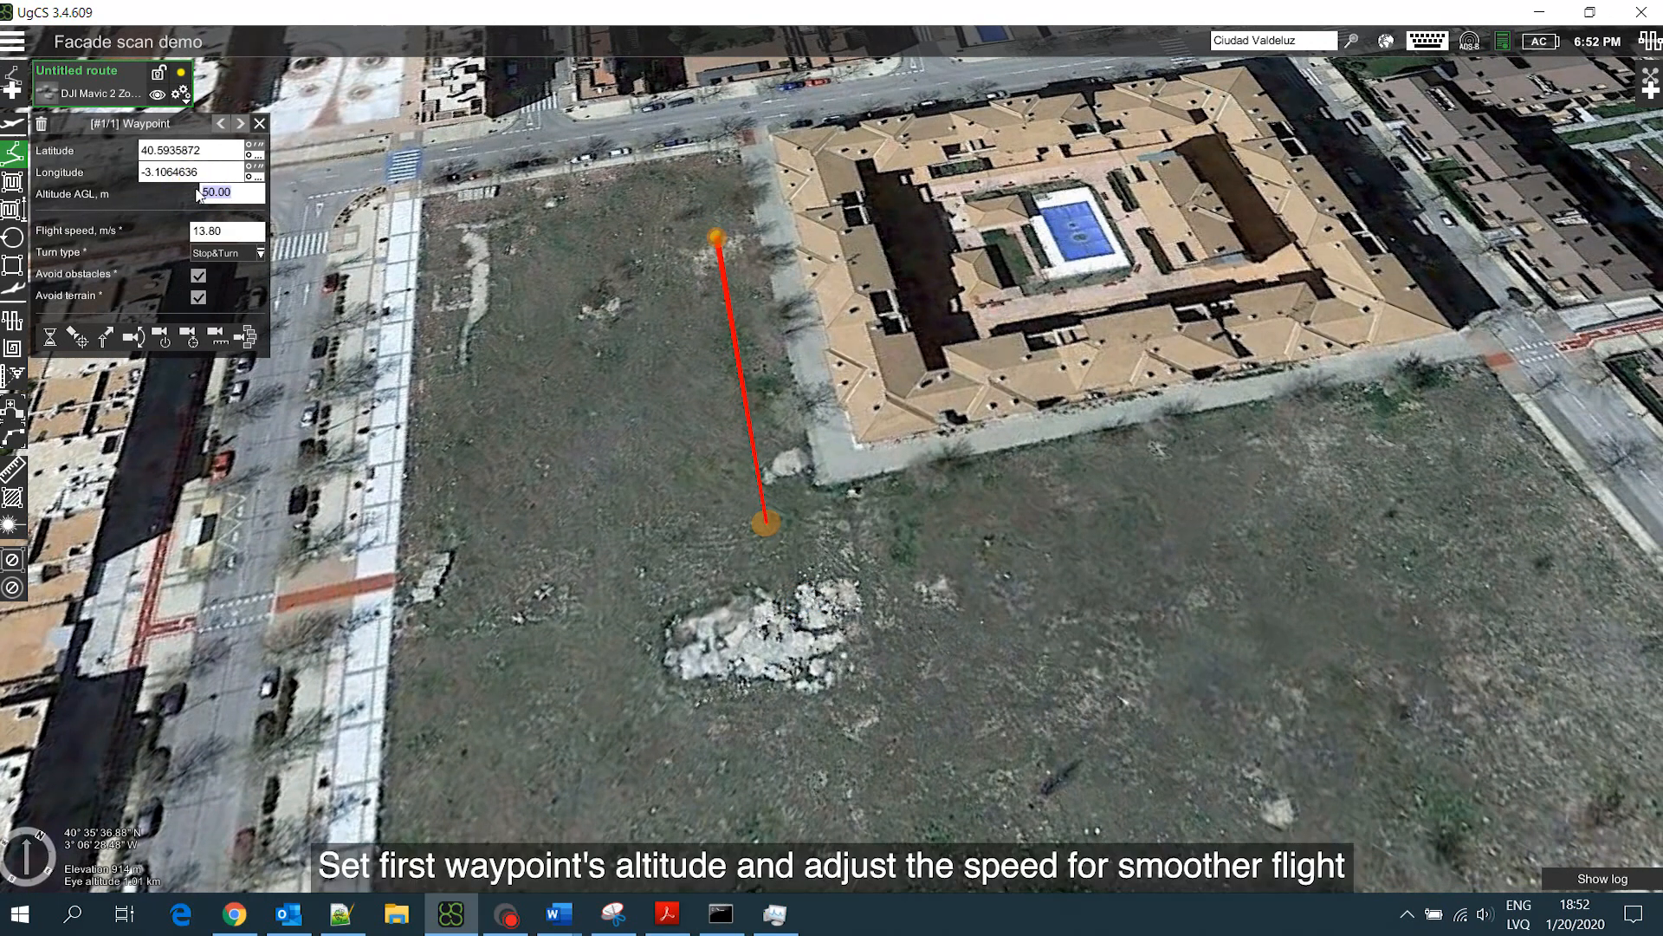
{"action": "type", "text": "20"}
{"action": "key", "text": "Tab"}
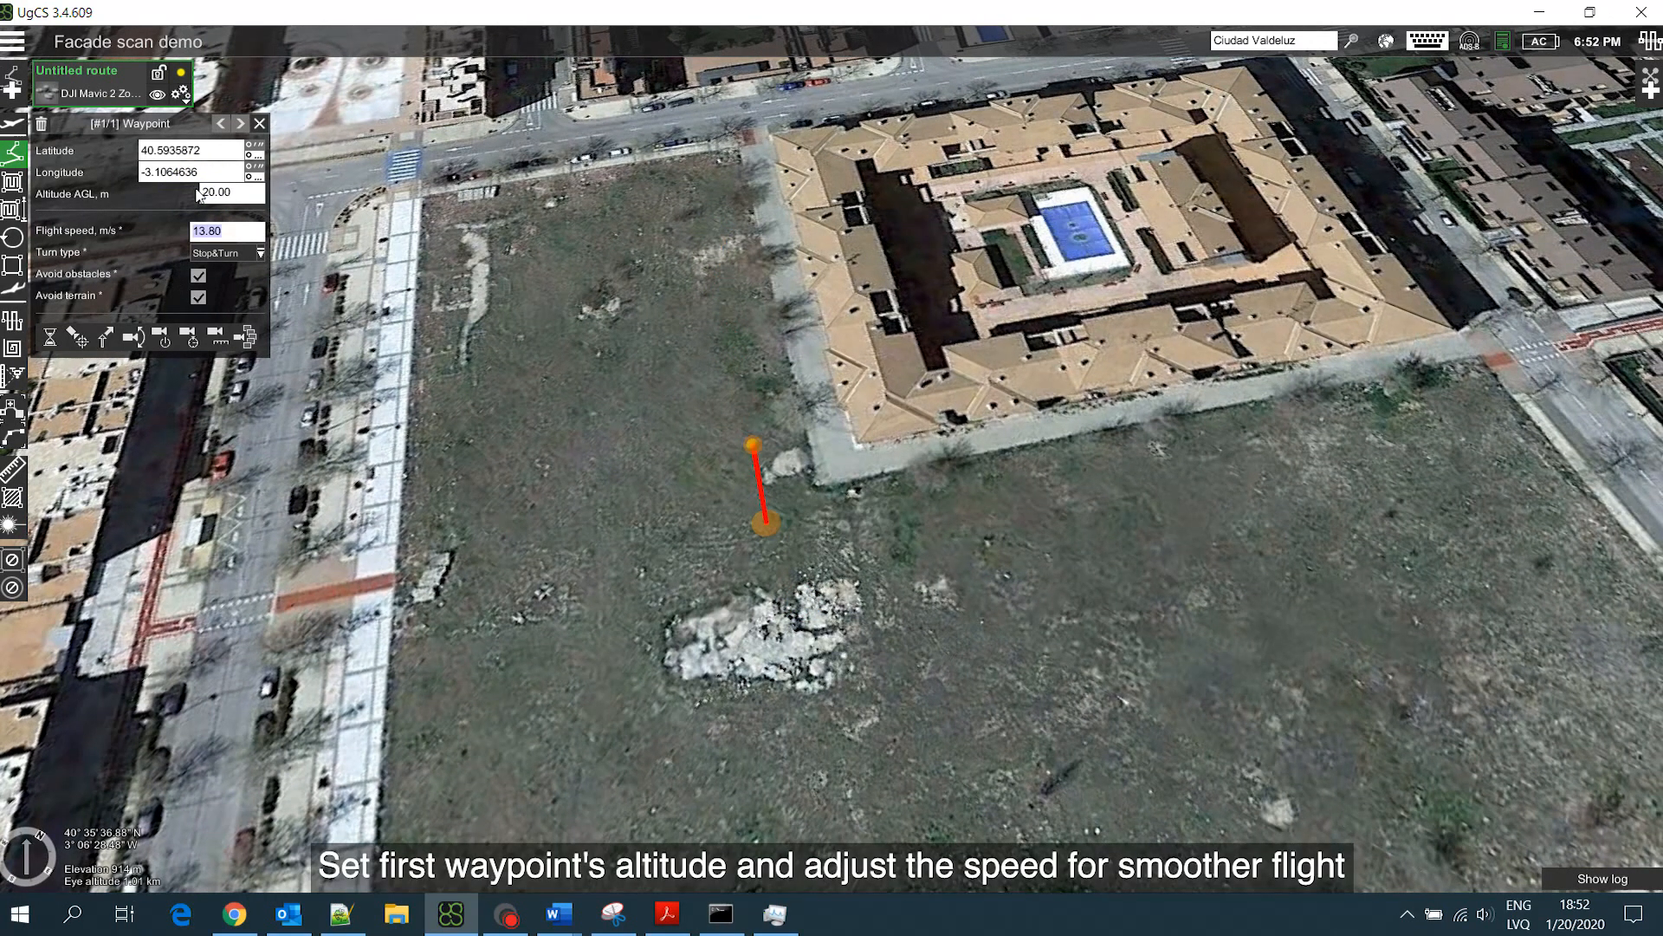
{"action": "left_click", "coordinate": [234, 231]}
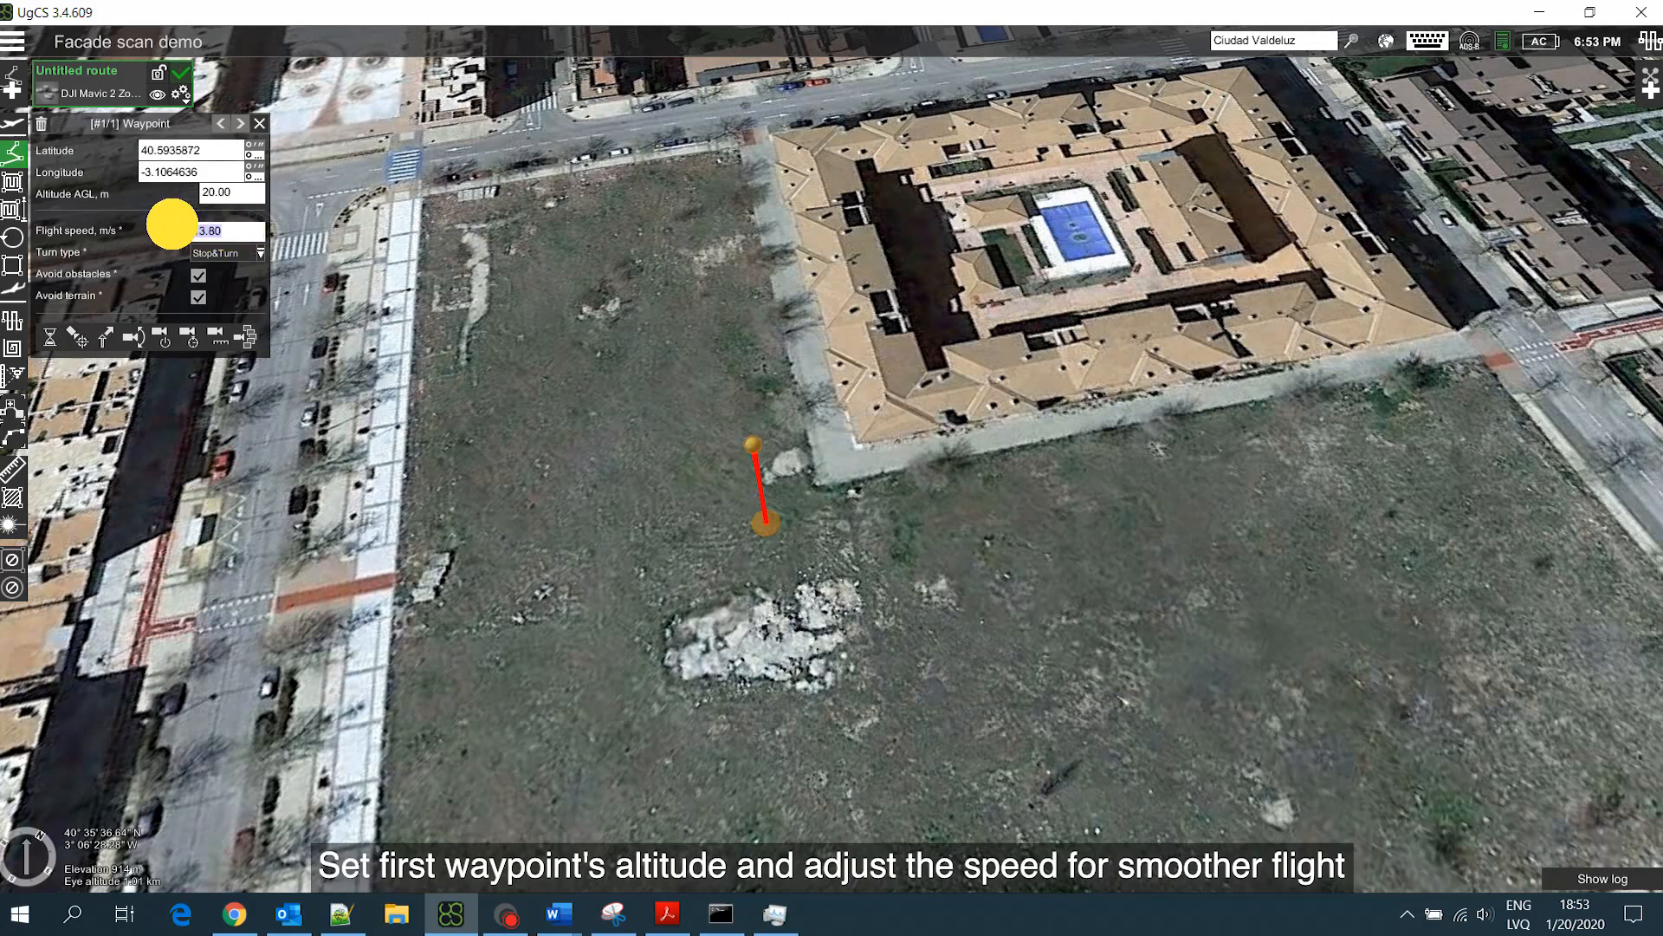
{"action": "type", "text": "3"}
{"action": "key", "text": "Tab"}
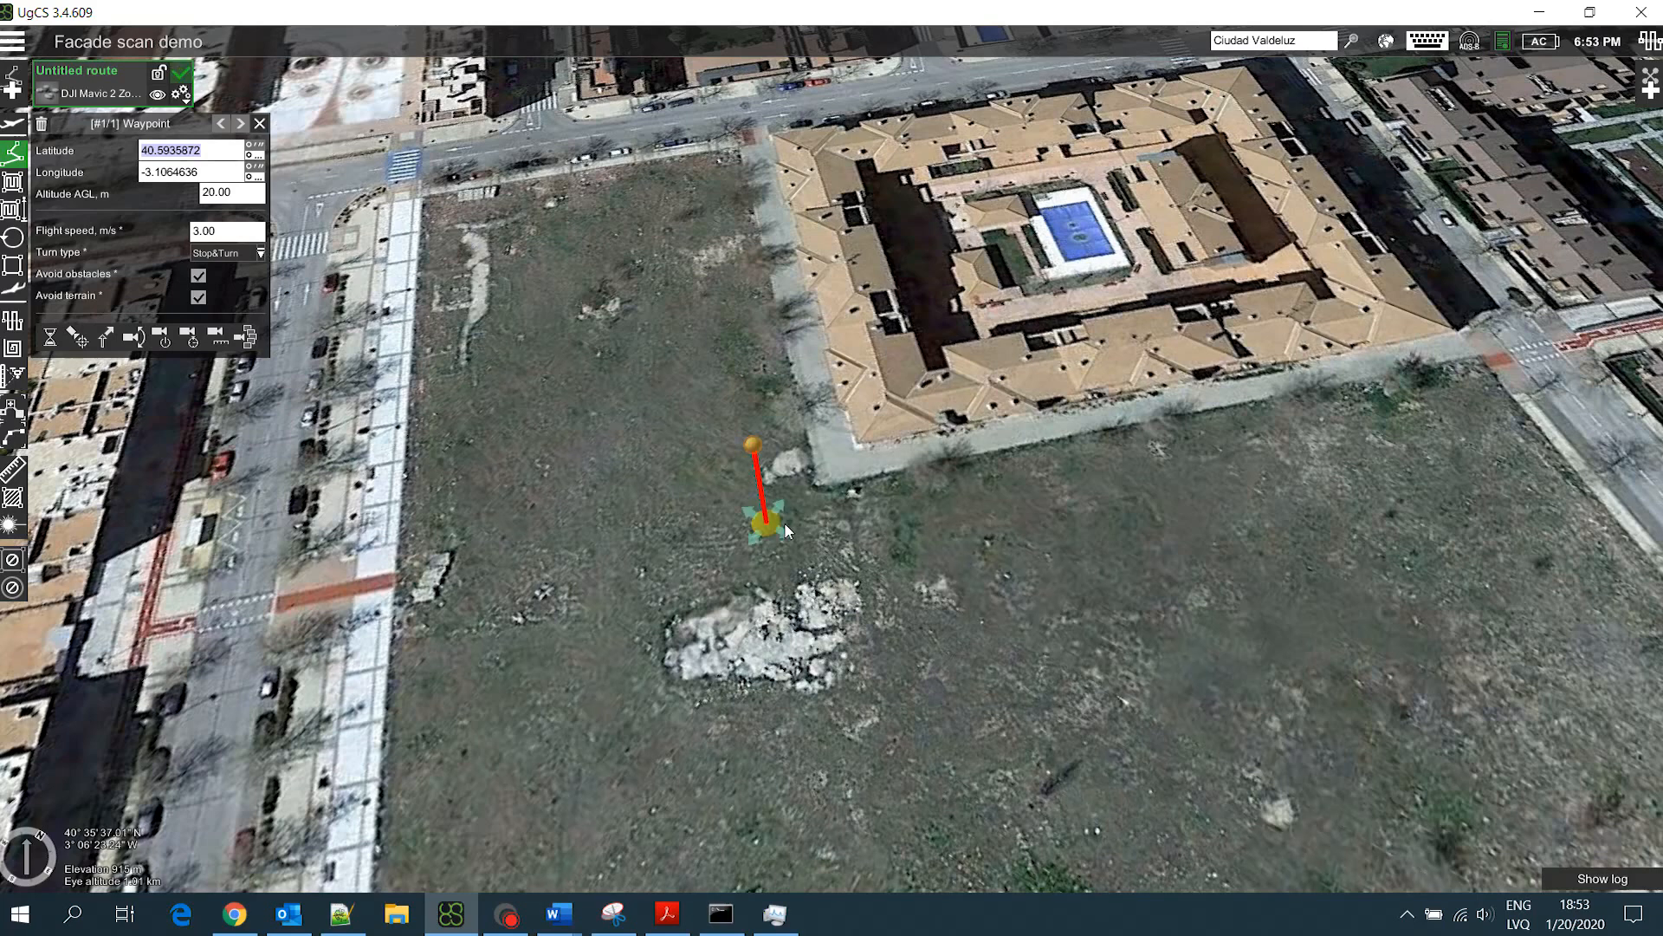
Create a Facade scan segment along the building's long facade, with one point near the take-off waypoint and the other beyond the far corner
{"action": "scroll", "coordinate": [789, 539], "scroll_direction": "up", "scroll_amount": 3}
{"action": "left_click", "coordinate": [904, 536]}
{"action": "left_click_drag", "start_coordinate": [903, 535], "coordinate": [750, 579]}
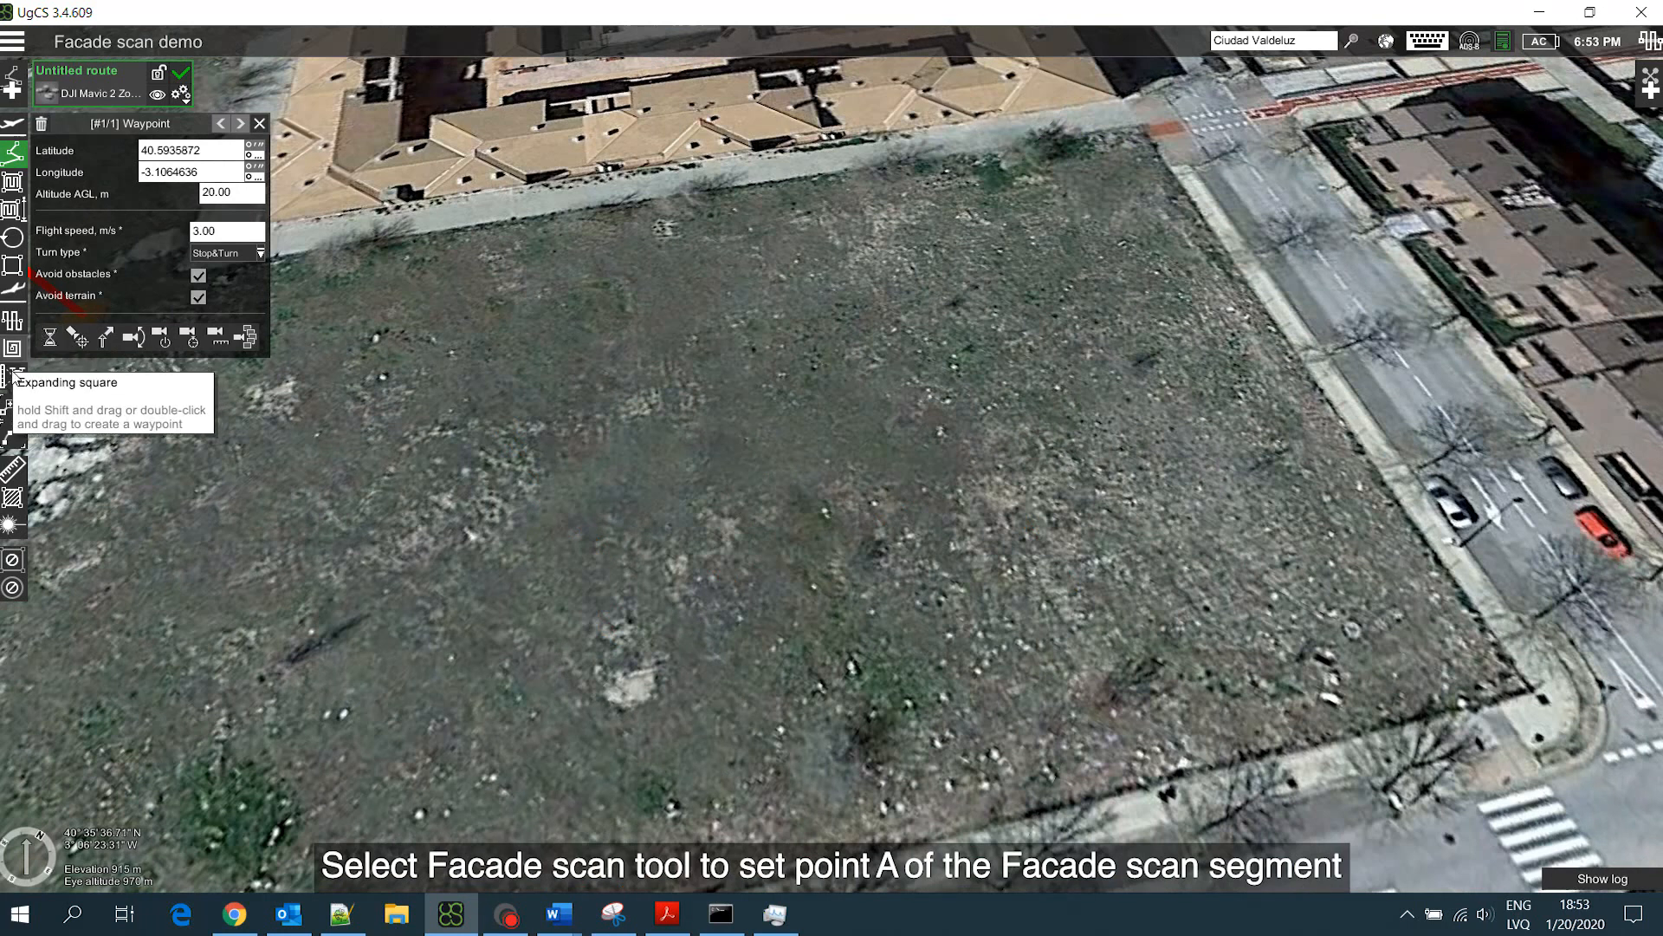
{"action": "left_click_drag", "start_coordinate": [538, 338], "coordinate": [863, 496]}
{"action": "left_click", "coordinate": [12, 375]}
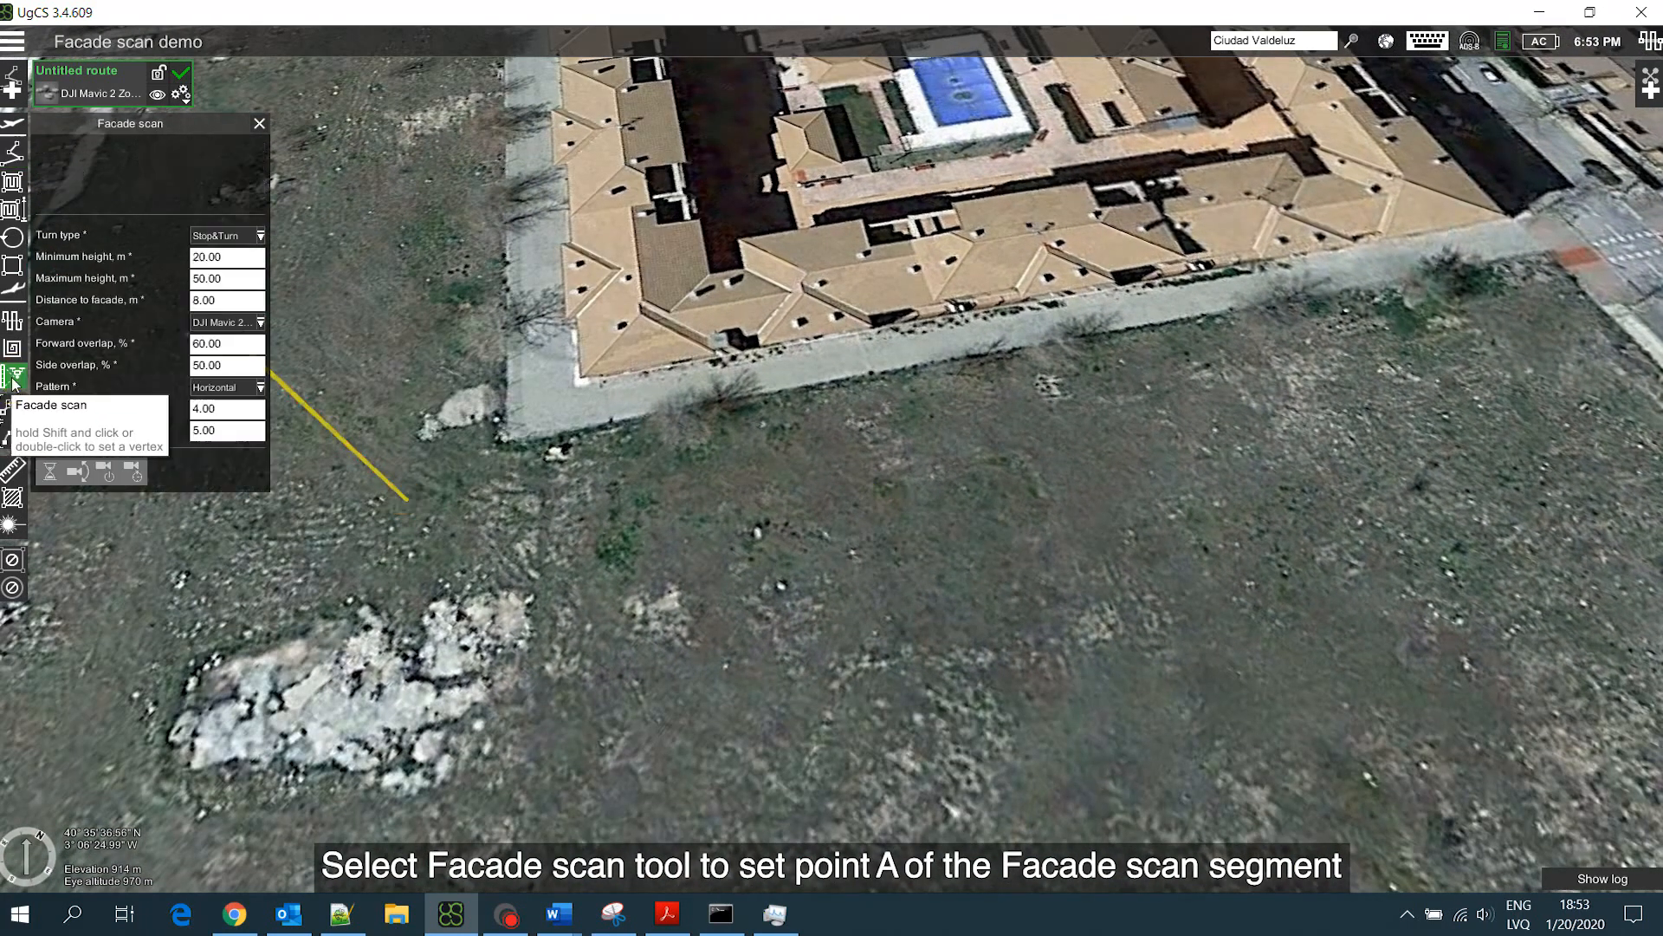
{"action": "left_click", "coordinate": [527, 516]}
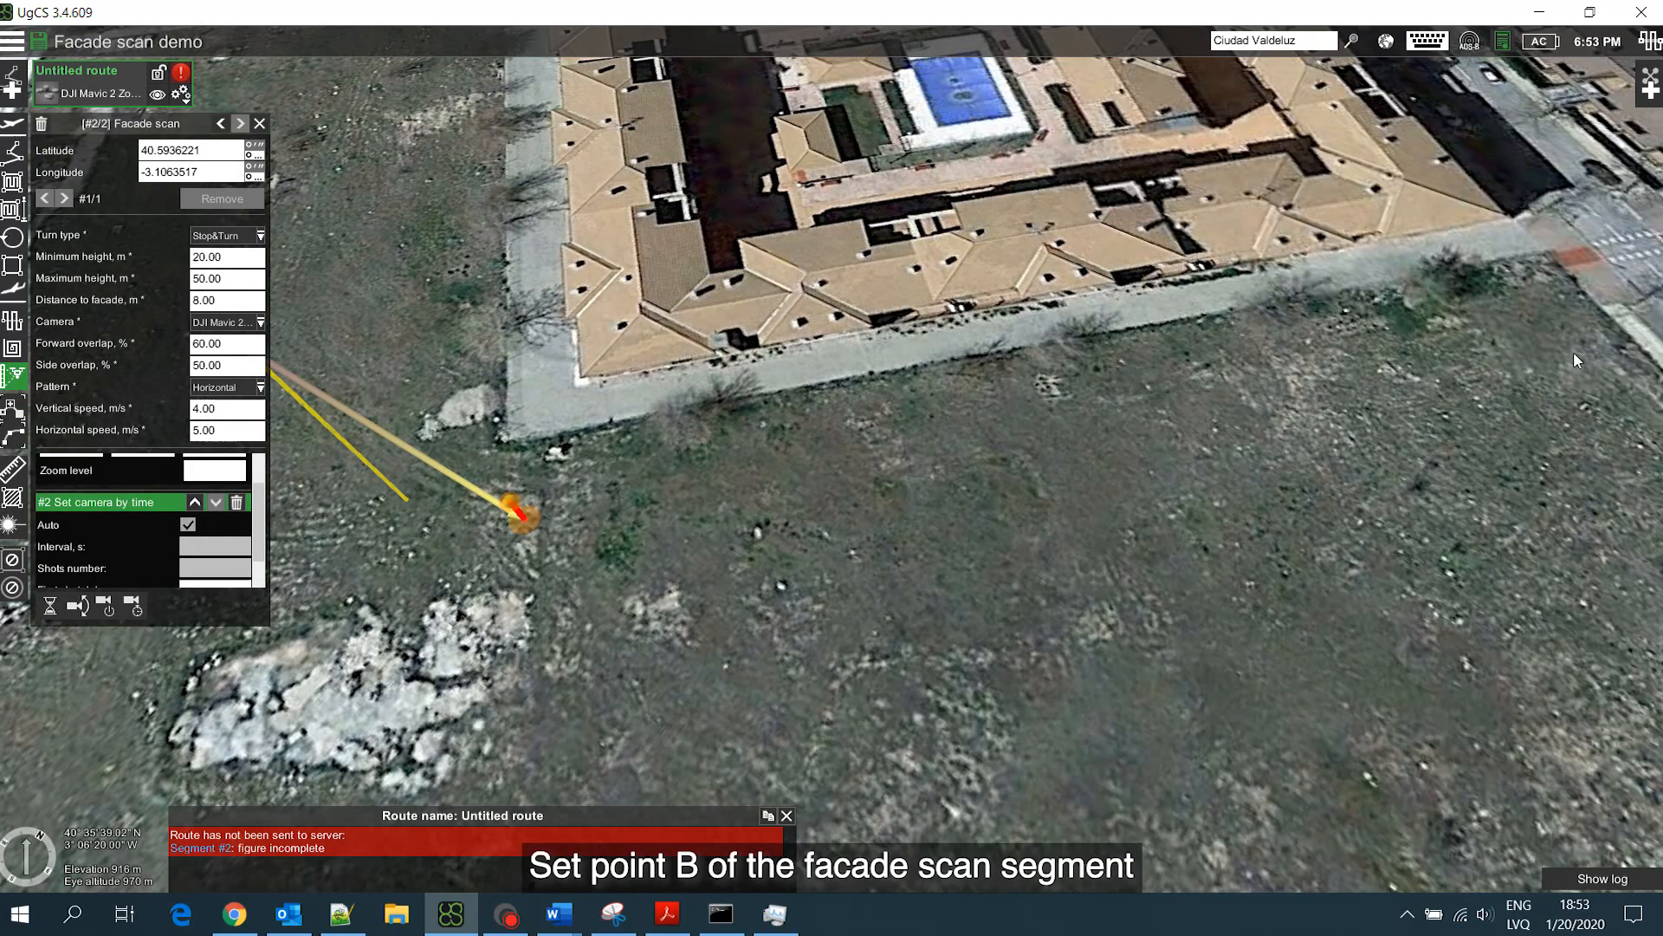
{"action": "left_click", "coordinate": [1603, 327]}
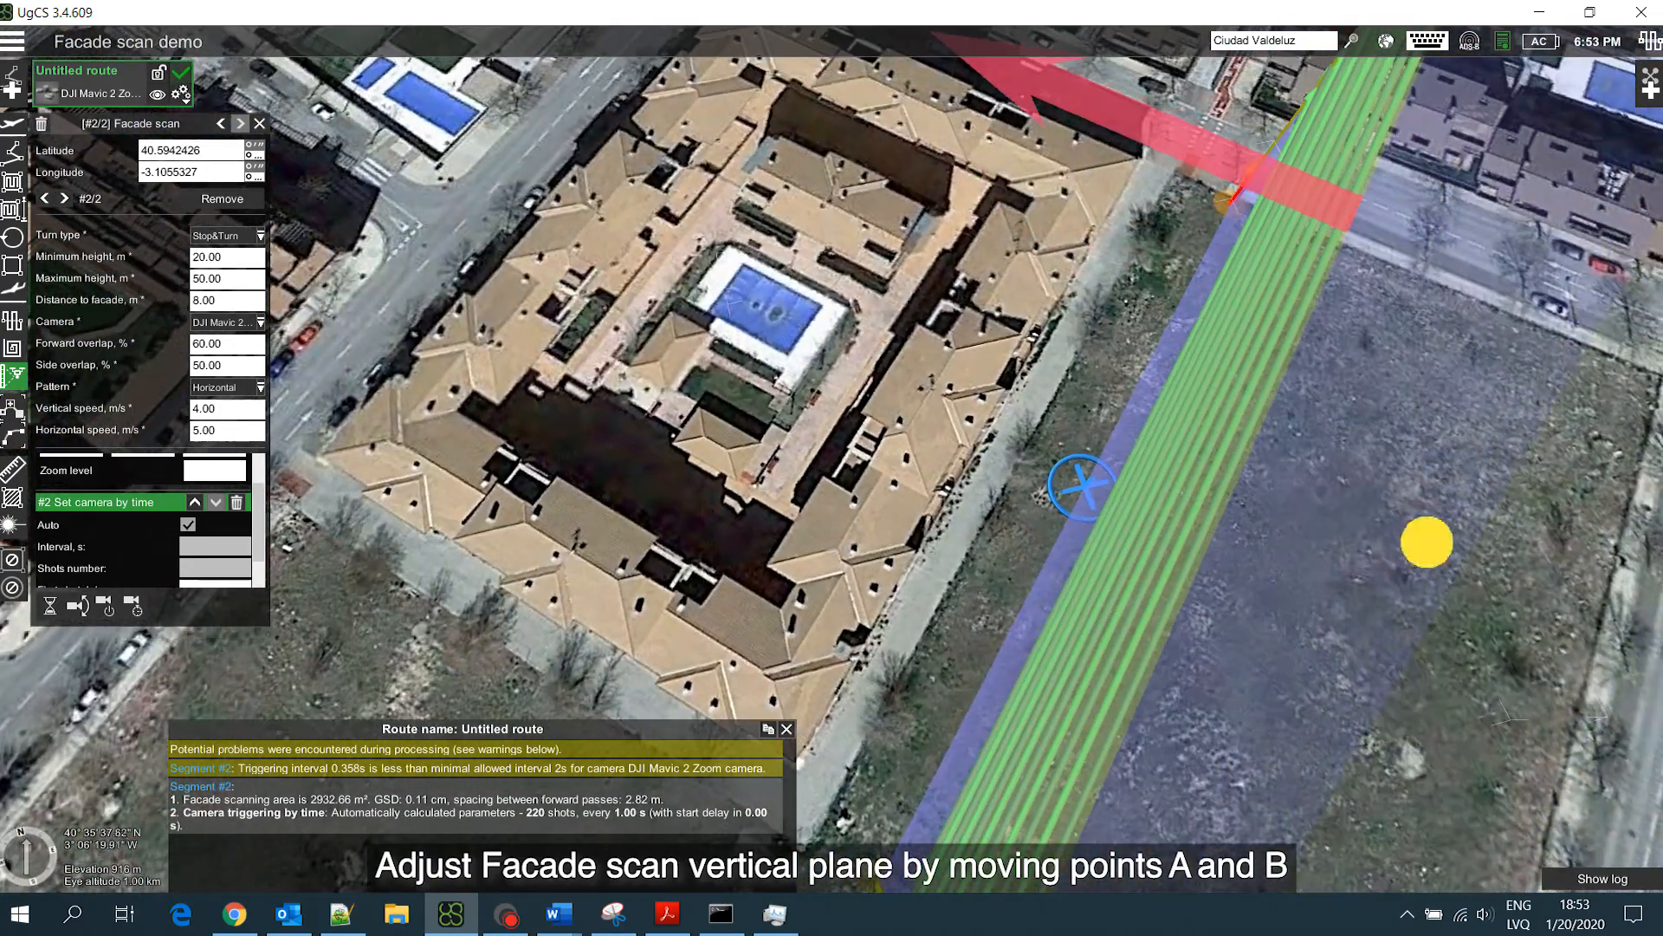
Adjust both end points of the facade scan so its vertical plane runs parallel to the building's facade
{"action": "left_click_drag", "start_coordinate": [1426, 543], "coordinate": [1135, 605]}
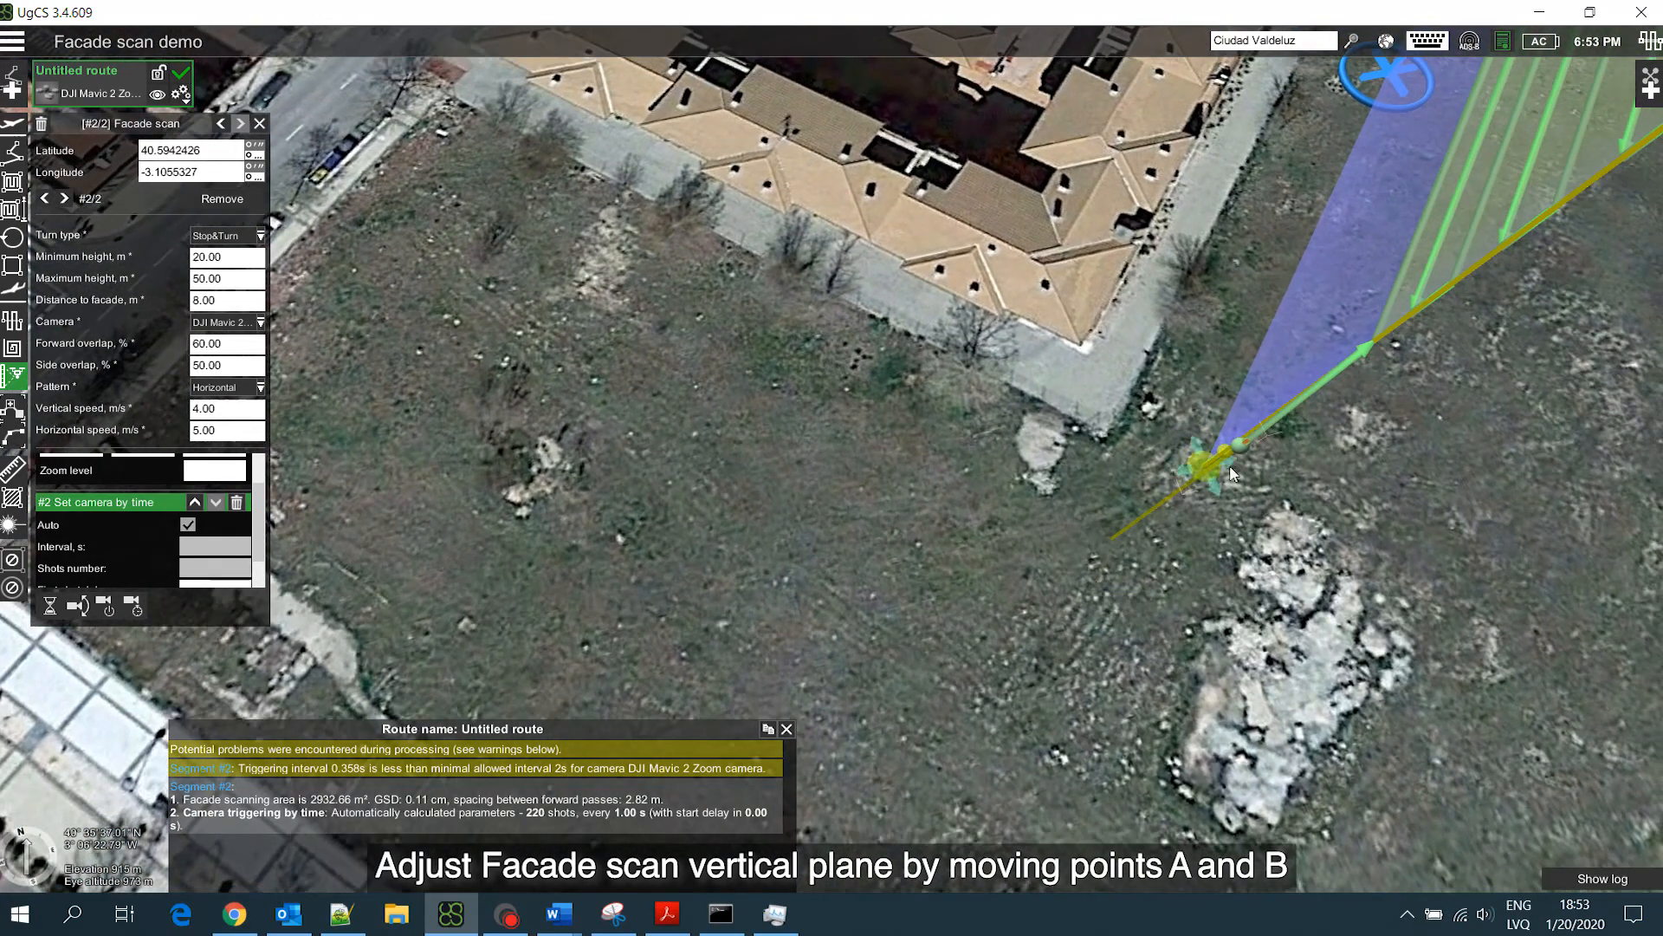
{"action": "right_click_drag", "start_coordinate": [1031, 571], "coordinate": [1186, 572]}
{"action": "right_click_drag", "start_coordinate": [1146, 474], "coordinate": [1122, 500]}
{"action": "left_click_drag", "start_coordinate": [1143, 449], "coordinate": [1115, 445]}
{"action": "left_click_drag", "start_coordinate": [1233, 314], "coordinate": [1213, 823]}
{"action": "left_click_drag", "start_coordinate": [1177, 212], "coordinate": [1170, 215]}
{"action": "scroll", "coordinate": [1064, 459], "scroll_direction": "down", "scroll_amount": 4}
{"action": "right_click_drag", "start_coordinate": [1017, 538], "coordinate": [996, 419]}
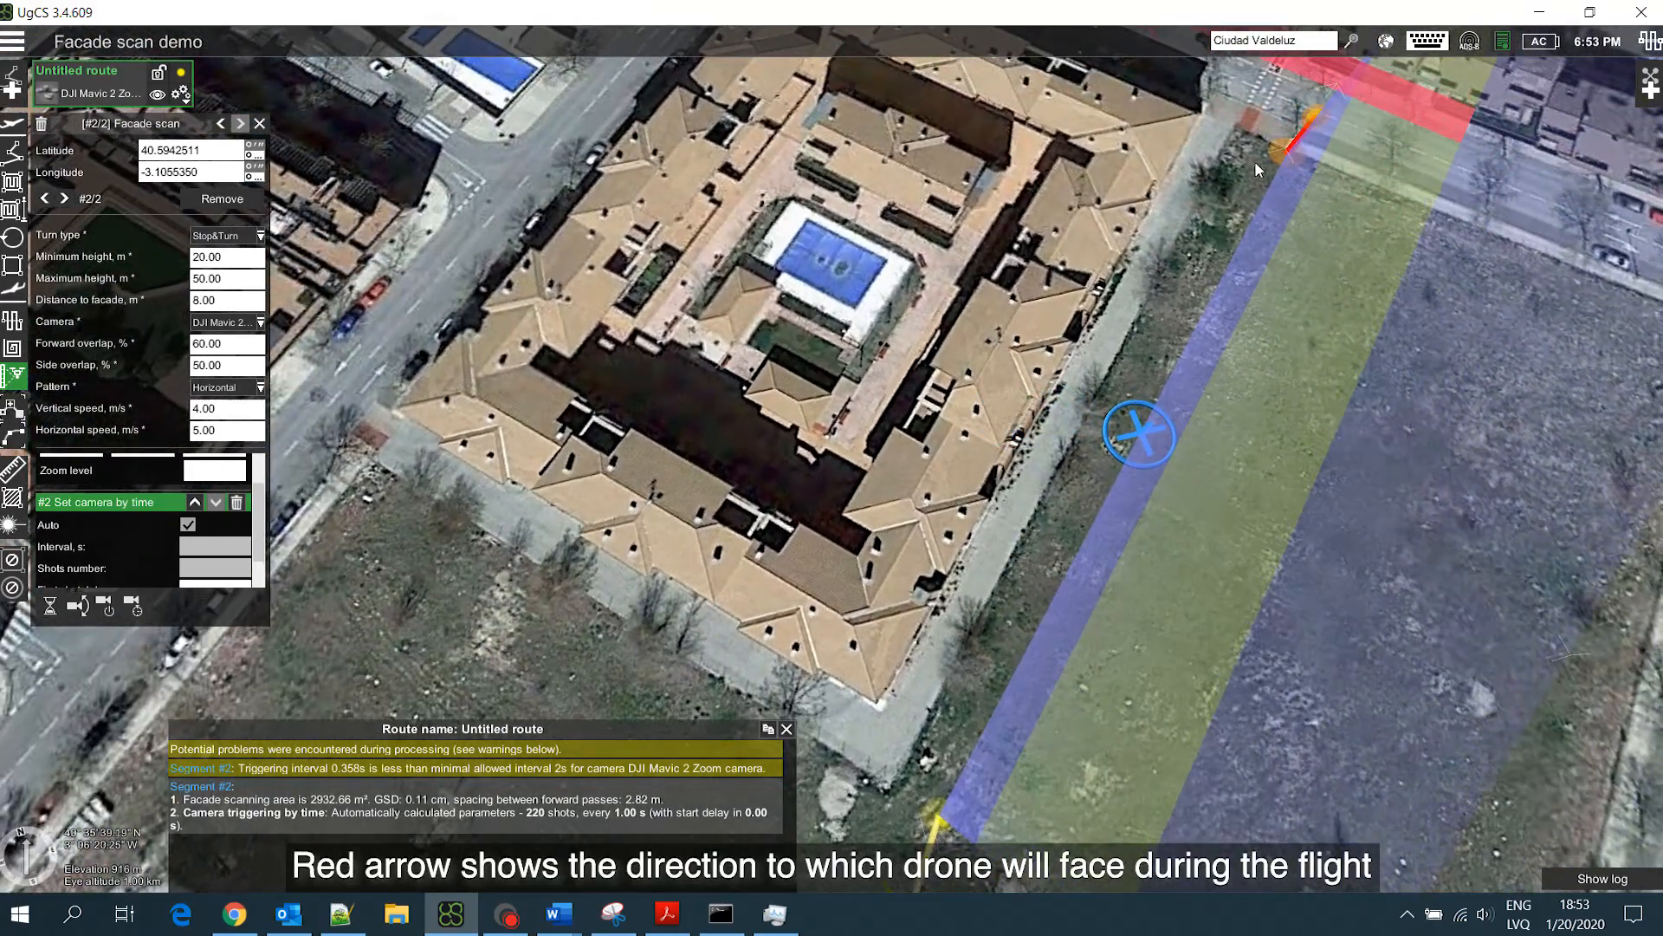
{"action": "left_click_drag", "start_coordinate": [1277, 147], "coordinate": [1272, 141]}
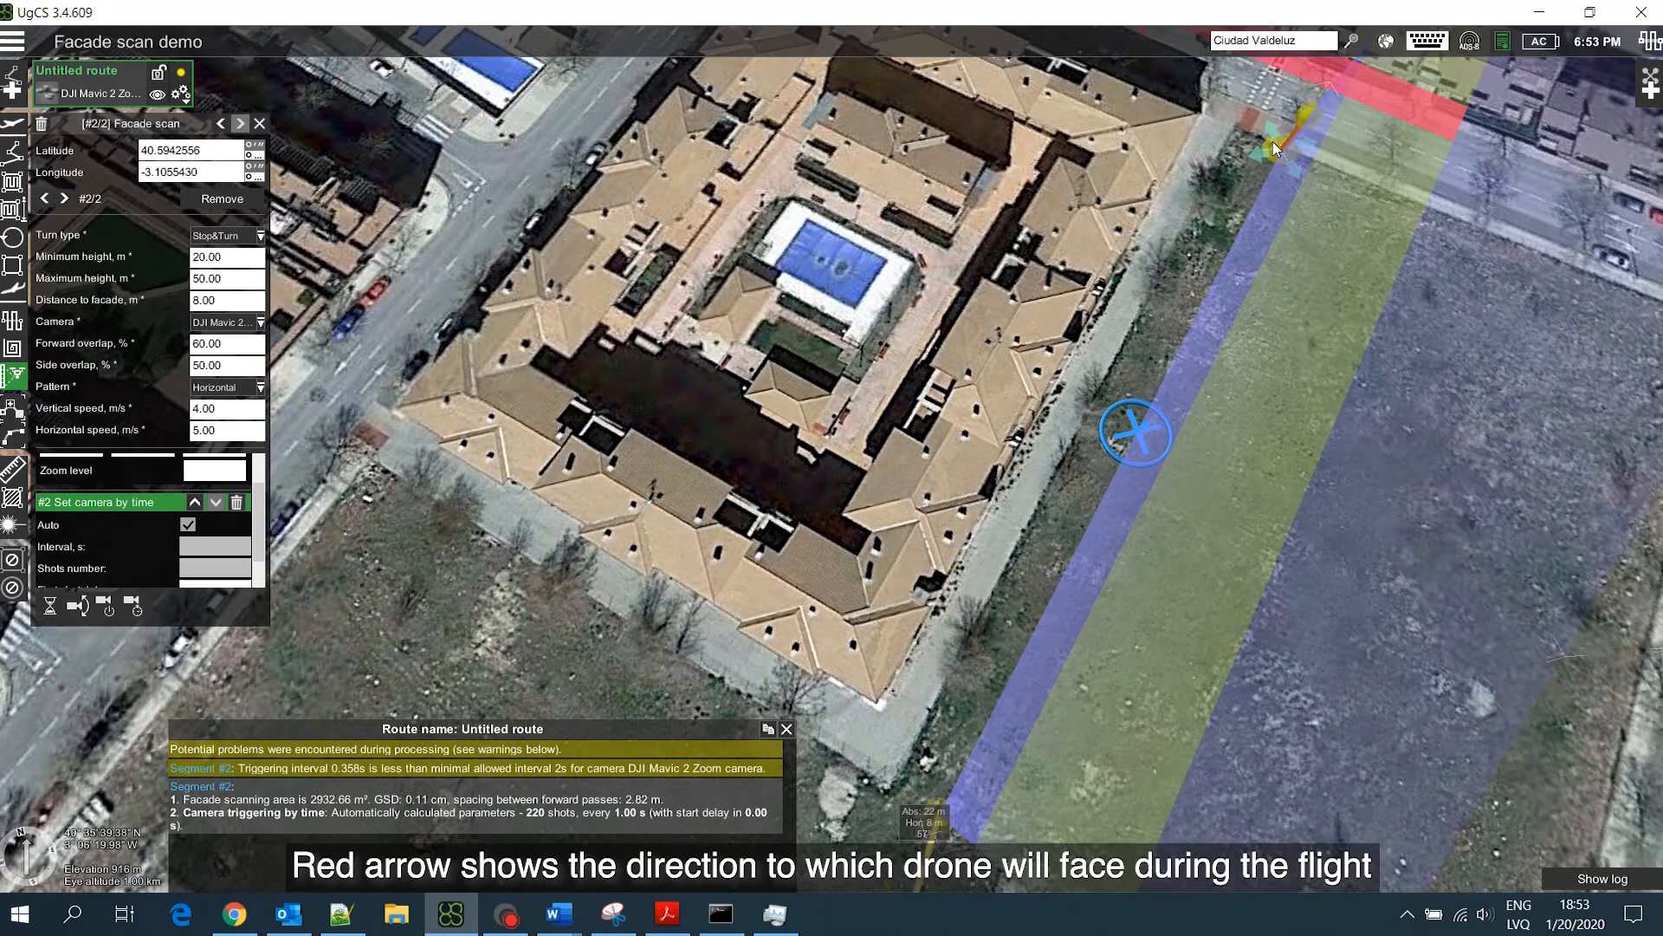
{"action": "scroll", "coordinate": [1156, 290], "scroll_direction": "down", "scroll_amount": 1}
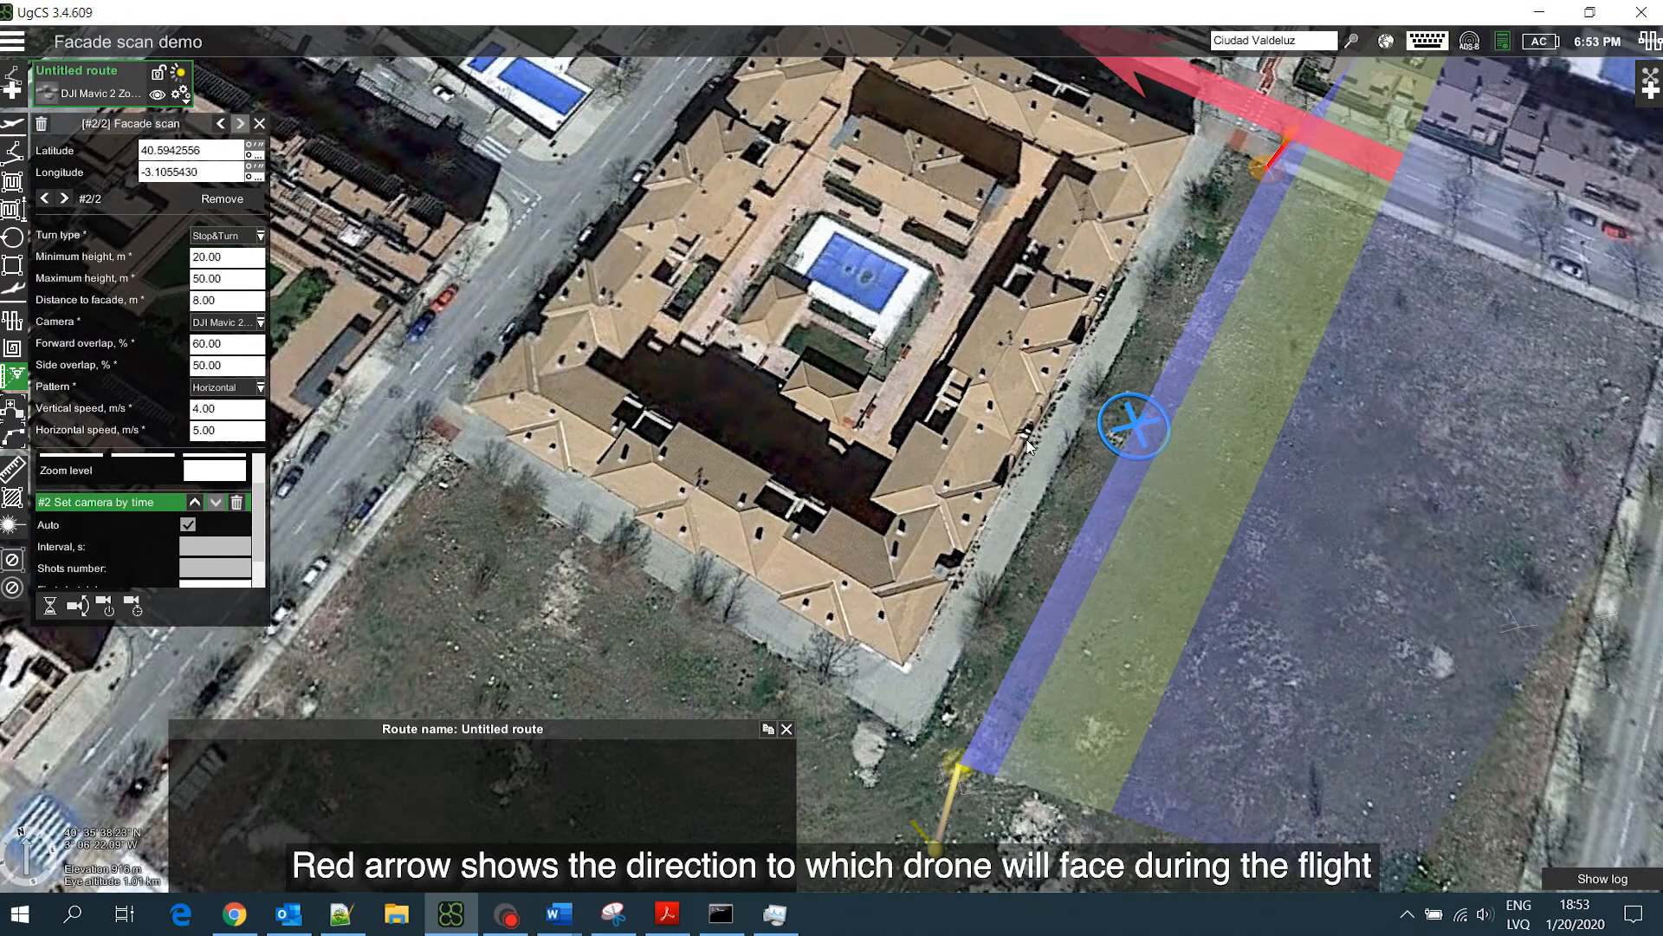
{"action": "scroll", "coordinate": [960, 506], "scroll_direction": "down", "scroll_amount": 4}
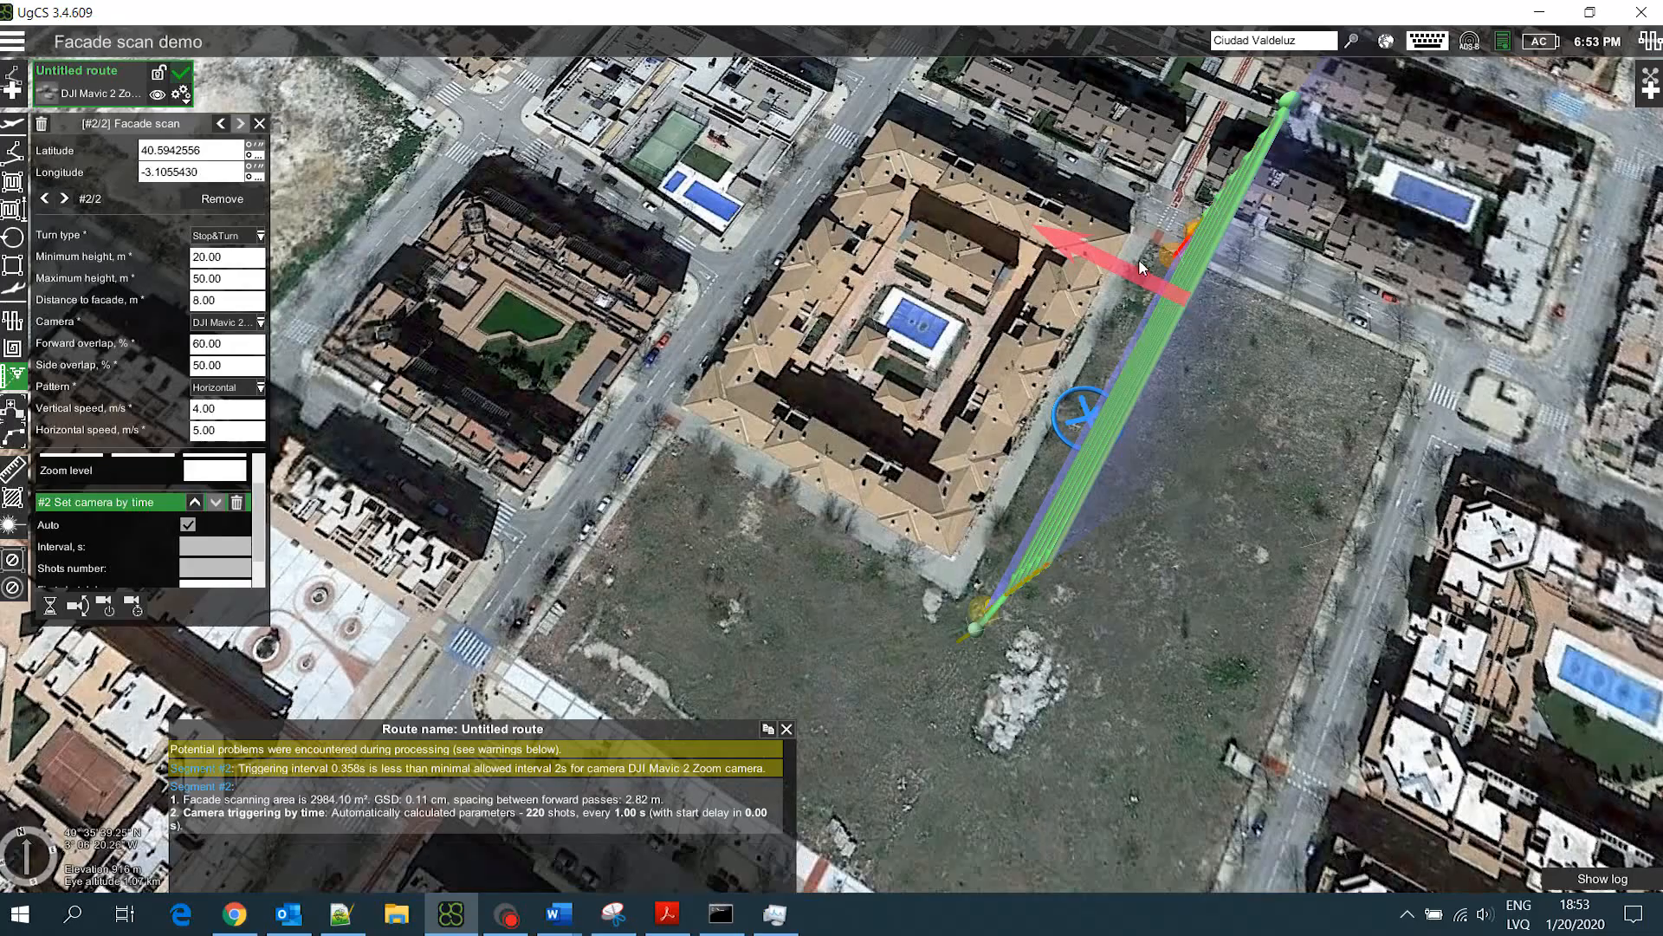
{"action": "scroll", "coordinate": [1228, 351], "scroll_direction": "down", "scroll_amount": 2}
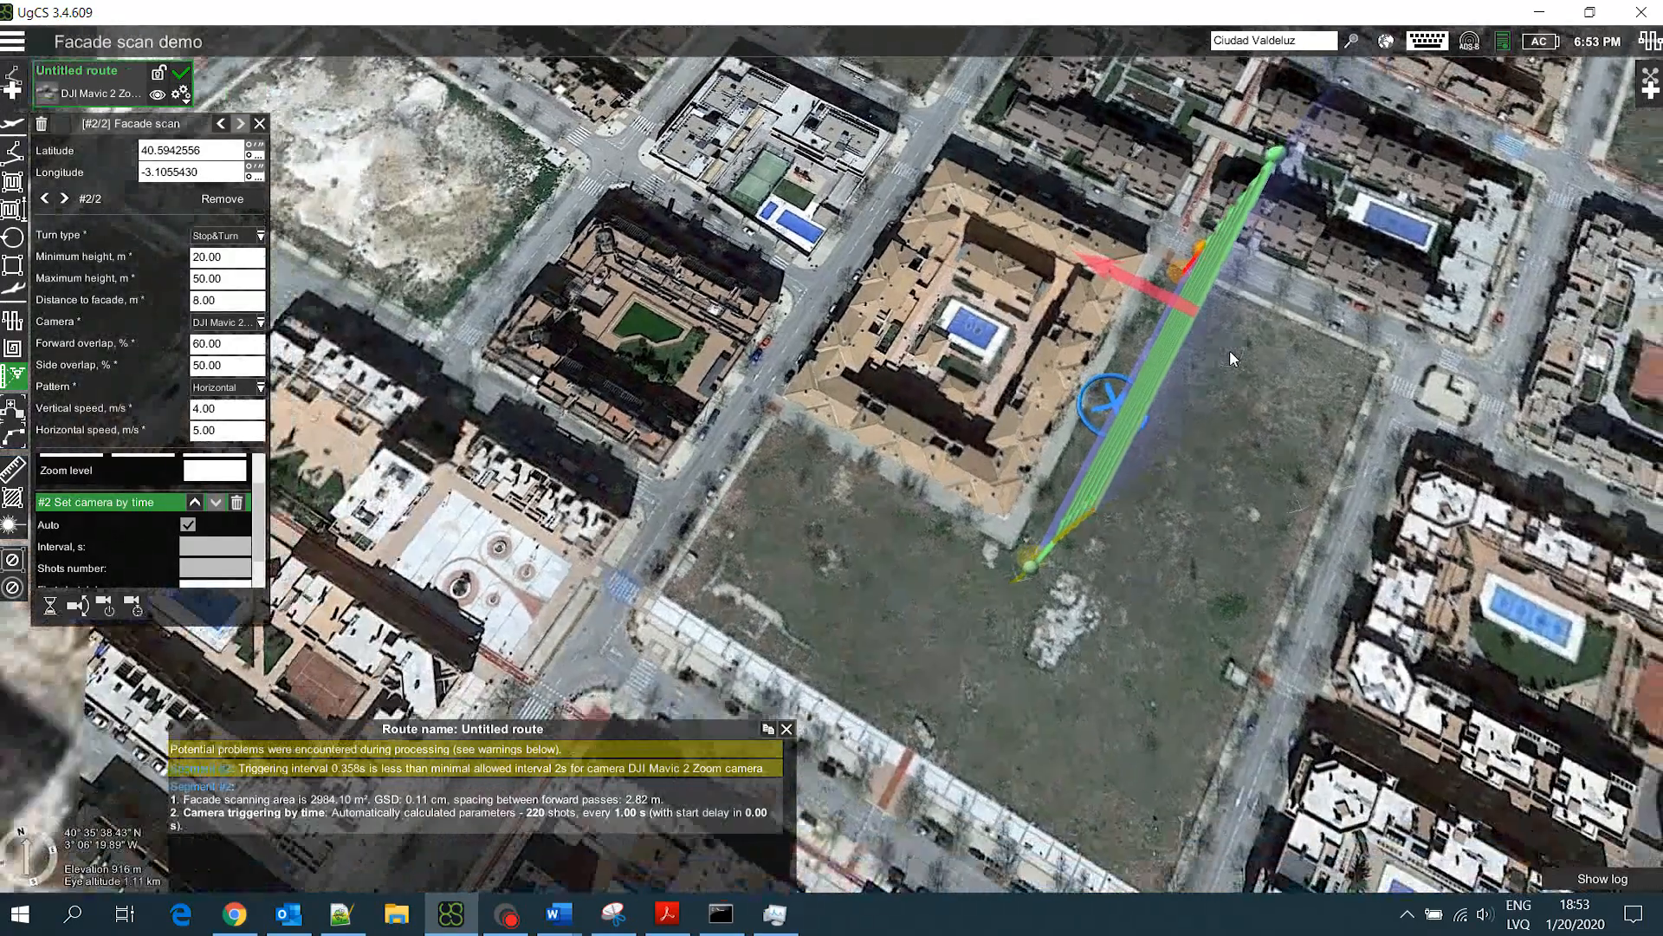
Set the facade scan's minimum height to 15 m
{"action": "scroll", "coordinate": [1229, 355], "scroll_direction": "up", "scroll_amount": 3}
{"action": "right_click_drag", "start_coordinate": [1227, 357], "coordinate": [917, 546]}
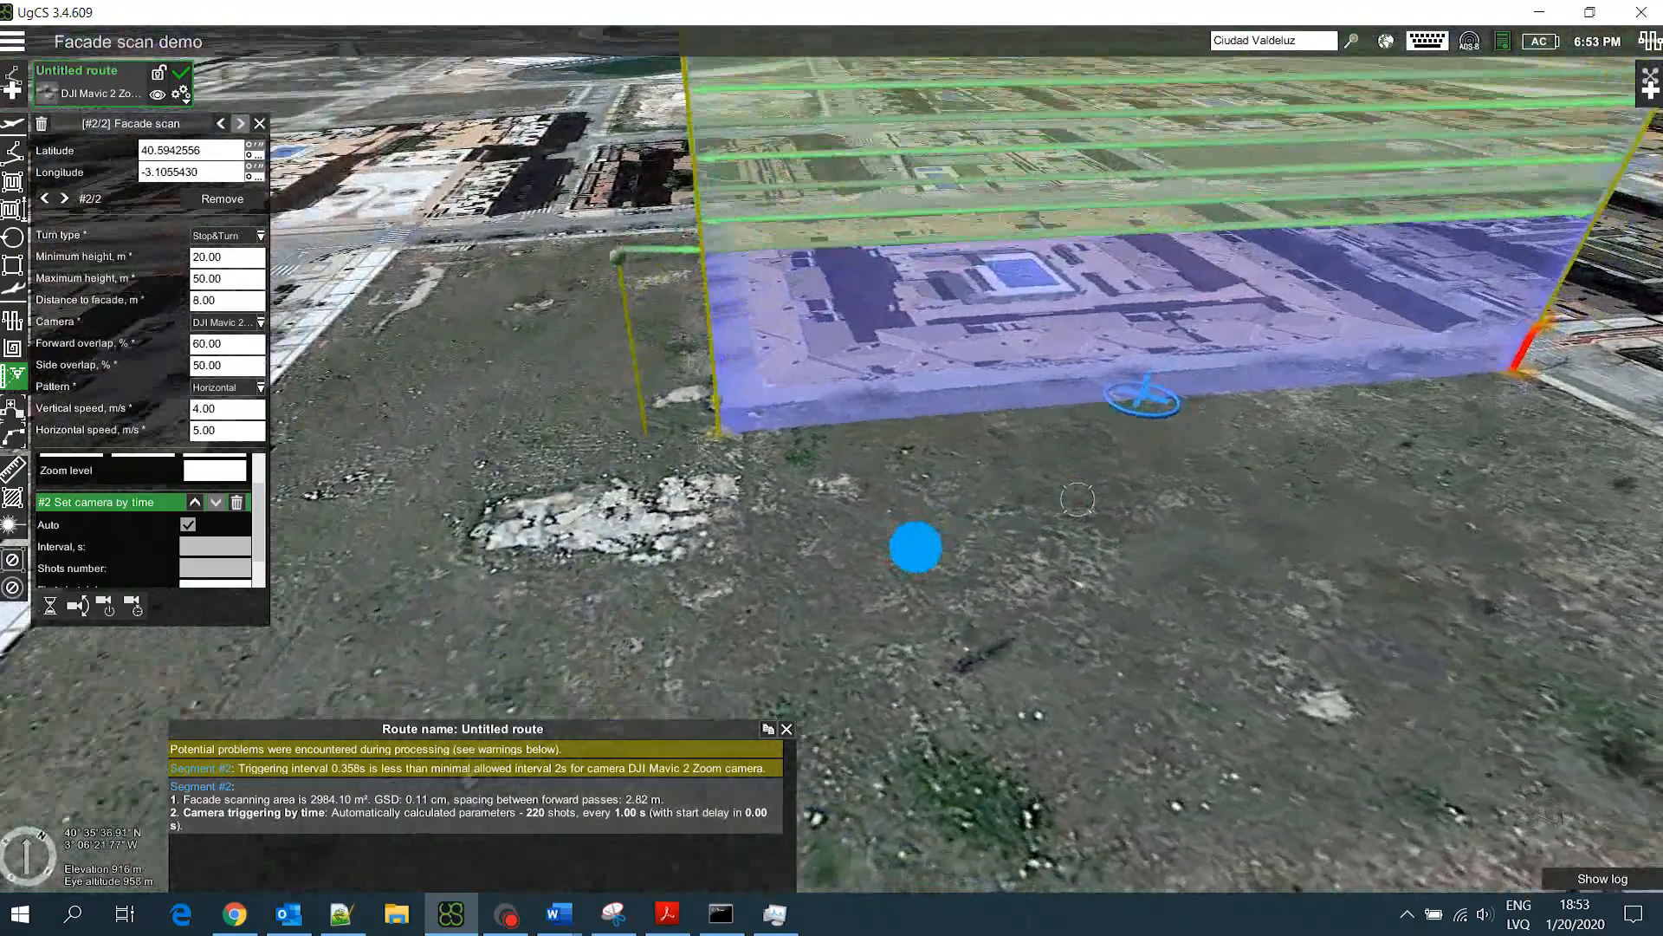
{"action": "right_click_drag", "start_coordinate": [1159, 449], "coordinate": [1109, 611]}
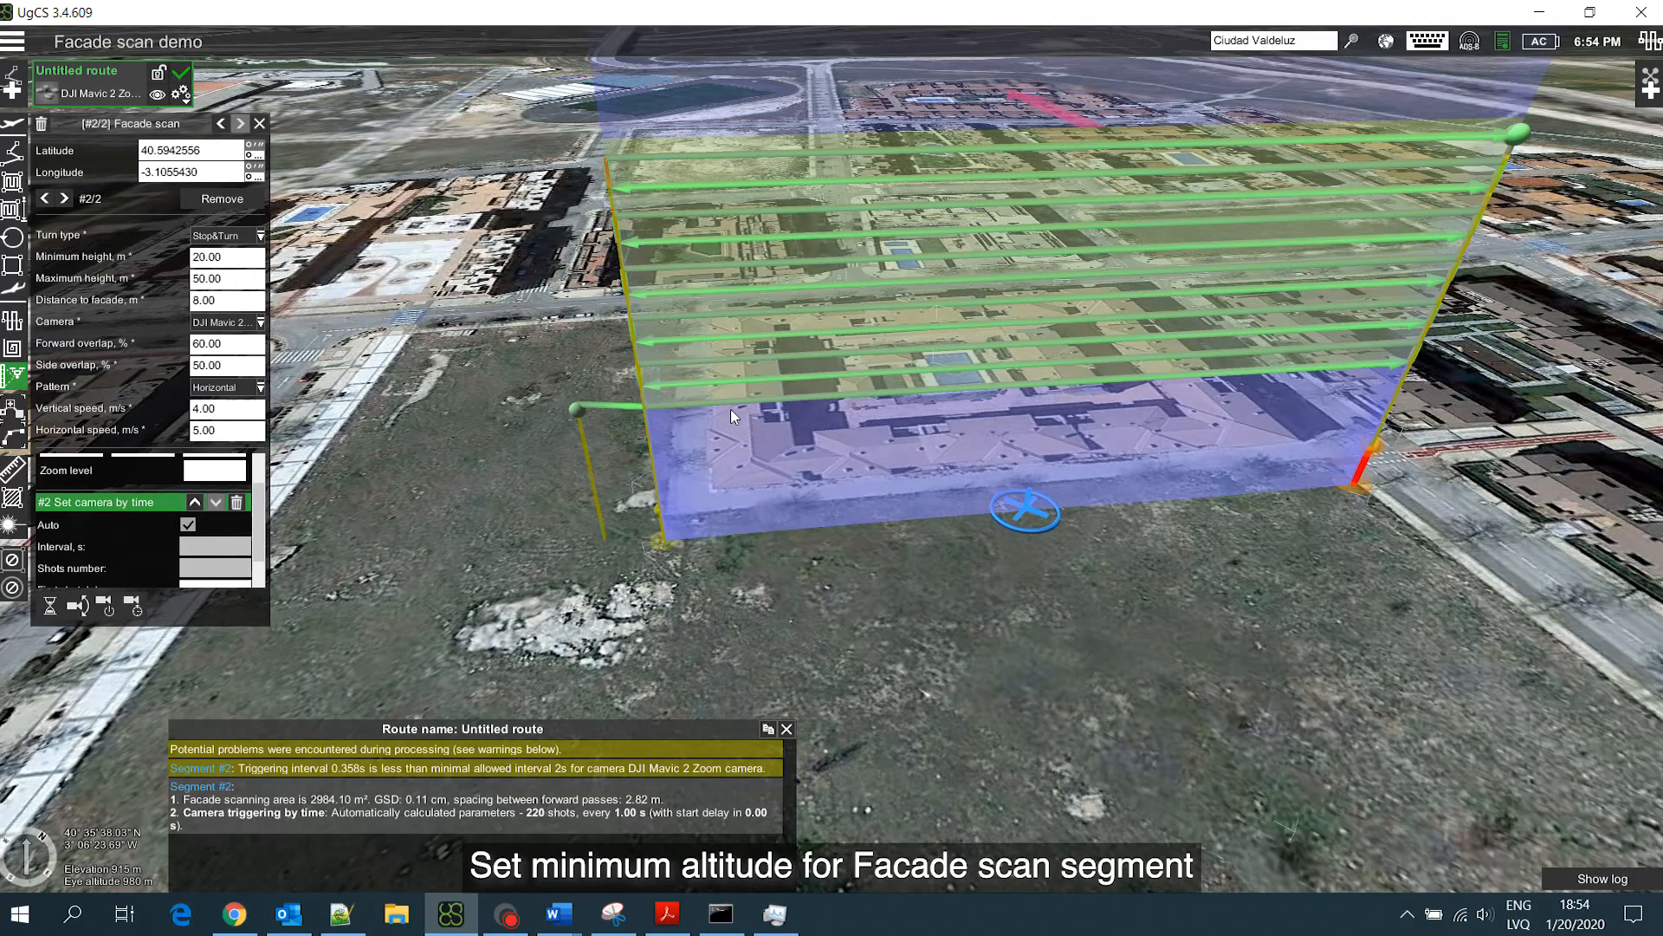
{"action": "left_click", "coordinate": [239, 262]}
{"action": "type", "text": "15"}
{"action": "key", "text": "Tab"}
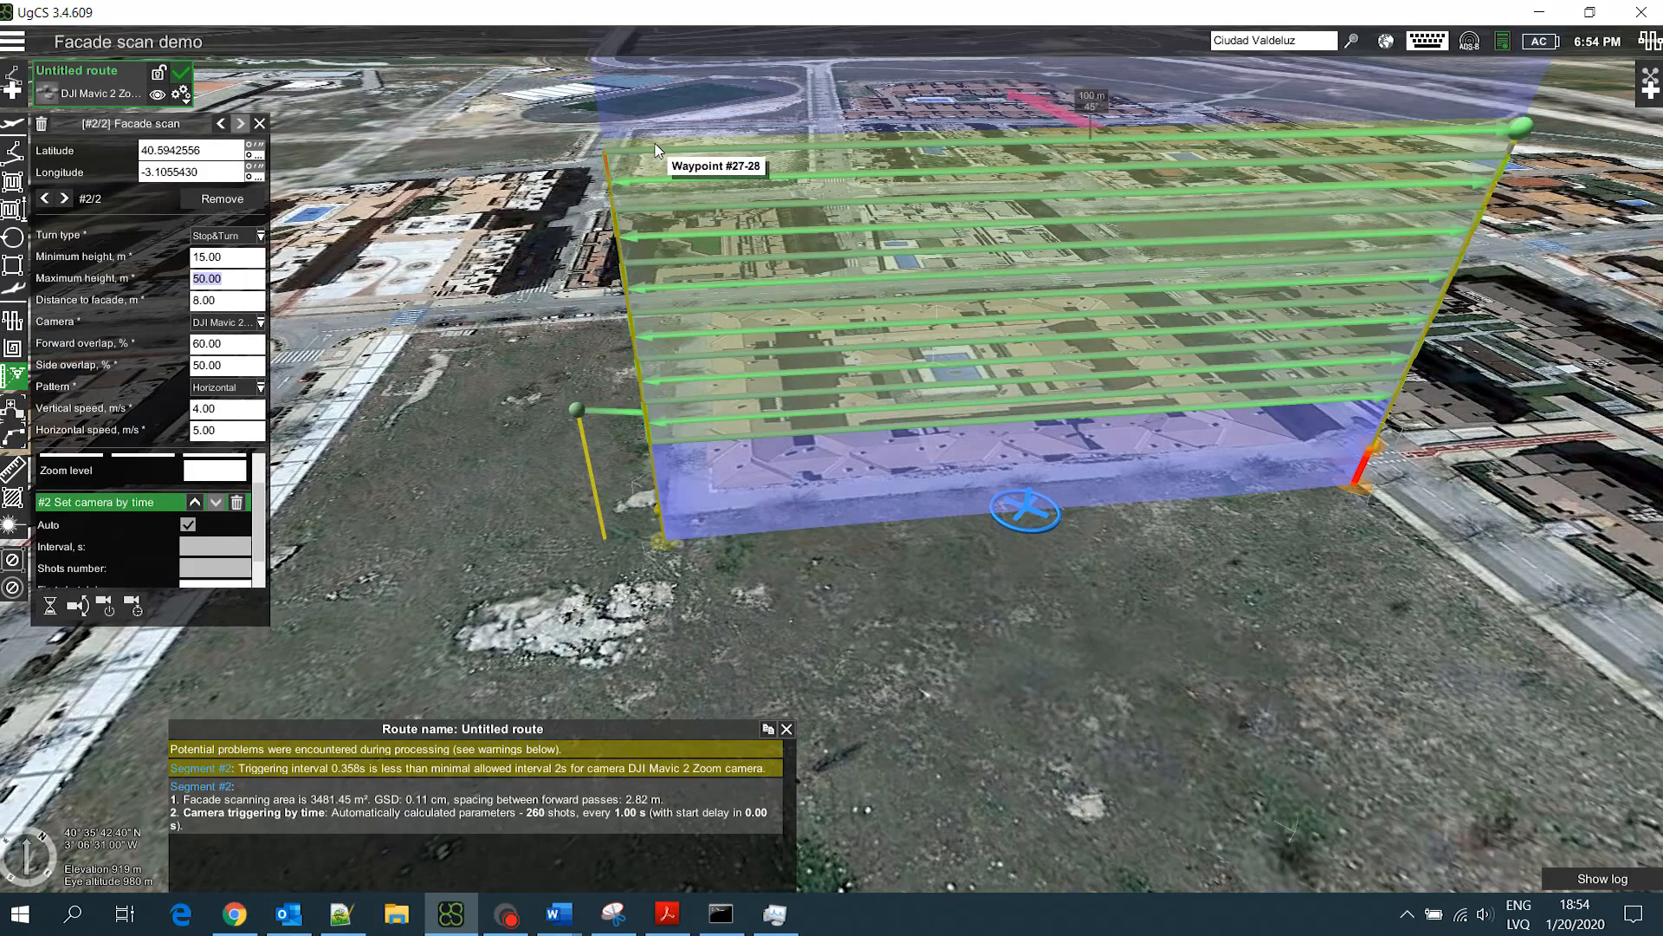
Set the facade scan's maximum height to 30 m
{"action": "left_click", "coordinate": [246, 278]}
{"action": "left_click_drag", "start_coordinate": [246, 278], "coordinate": [178, 275]}
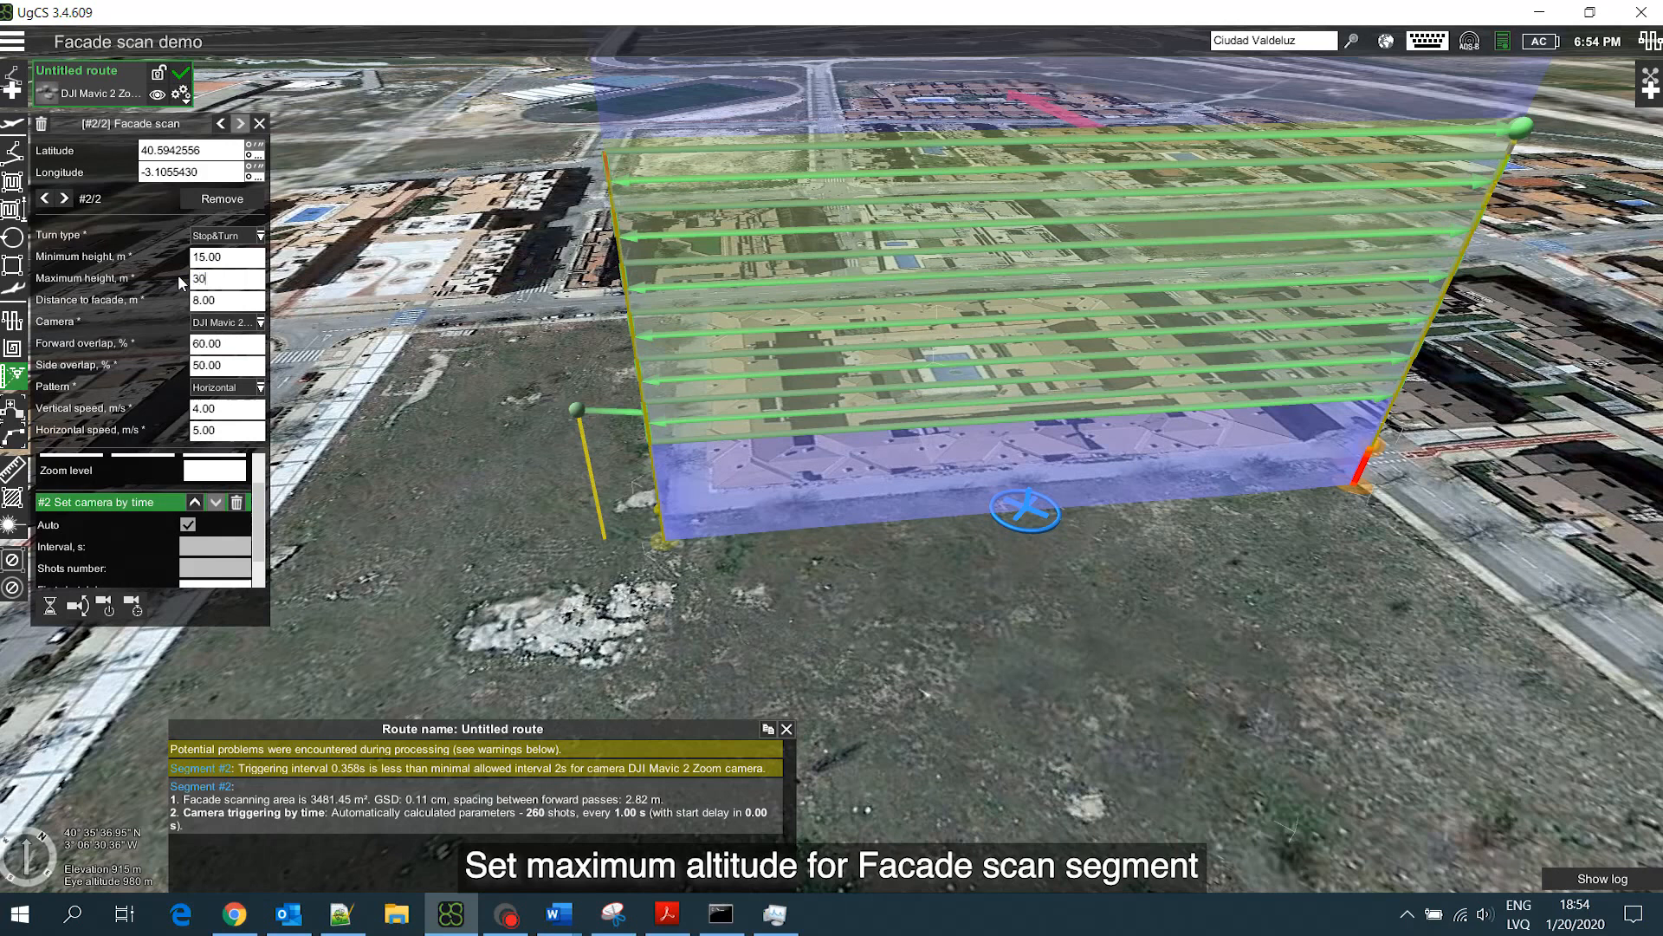
{"action": "type", "text": "30"}
{"action": "key", "text": "Tab"}
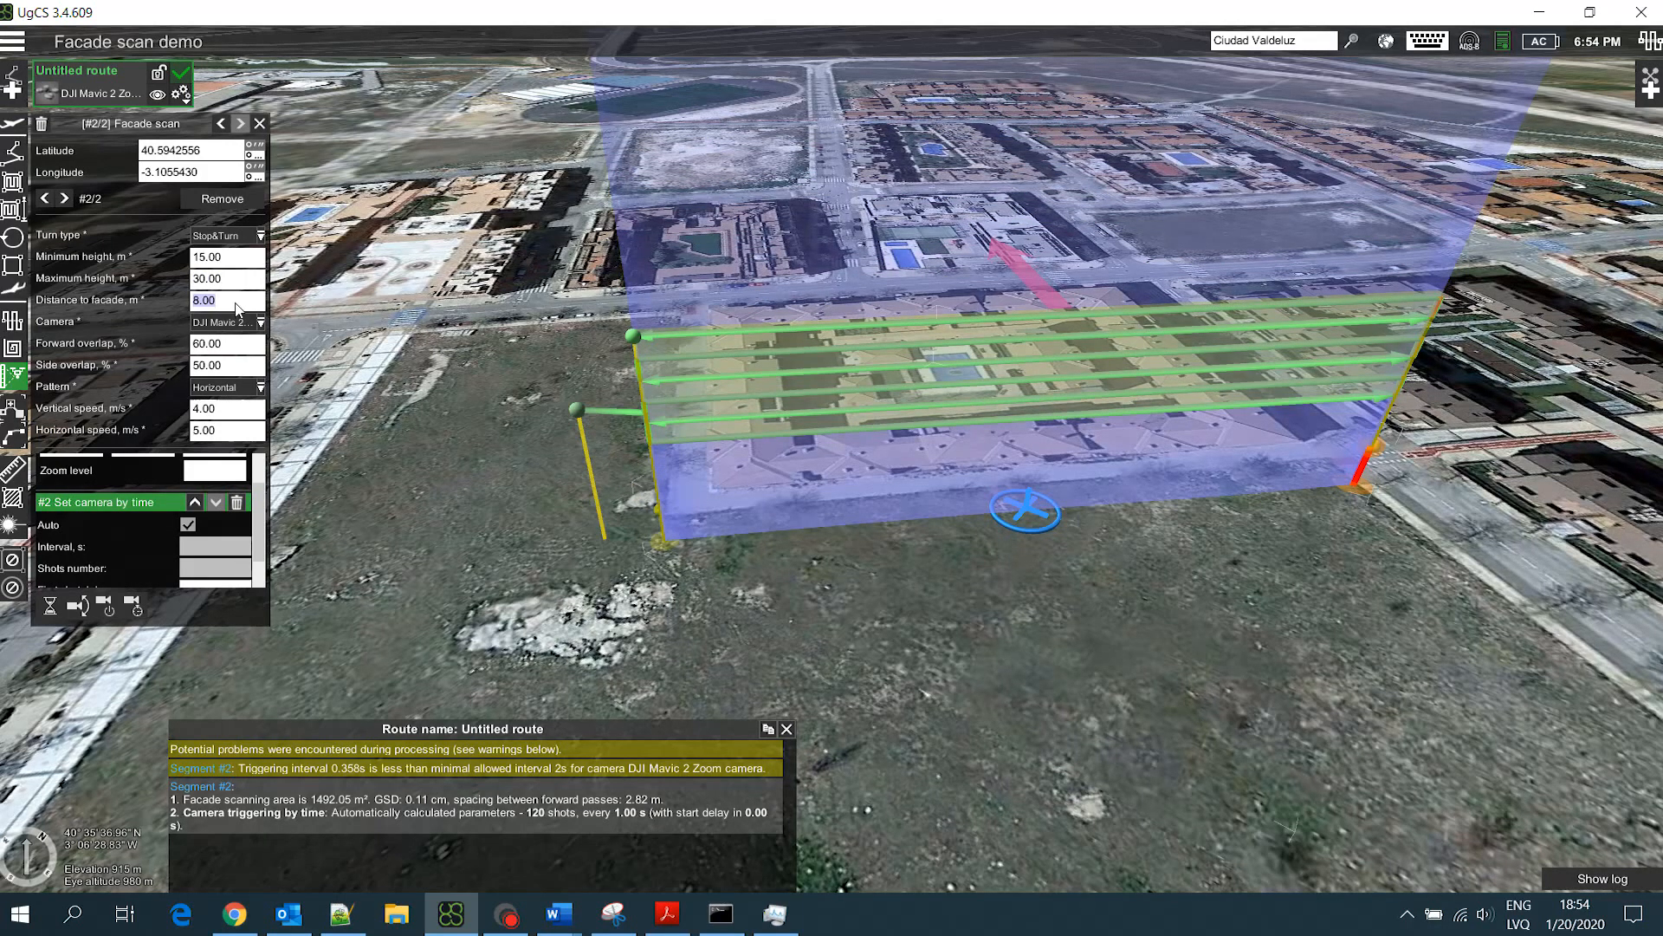
Set the facade scan's distance to facade to 11 m
{"action": "right_click_drag", "start_coordinate": [634, 601], "coordinate": [983, 542]}
{"action": "right_click_drag", "start_coordinate": [619, 539], "coordinate": [723, 628]}
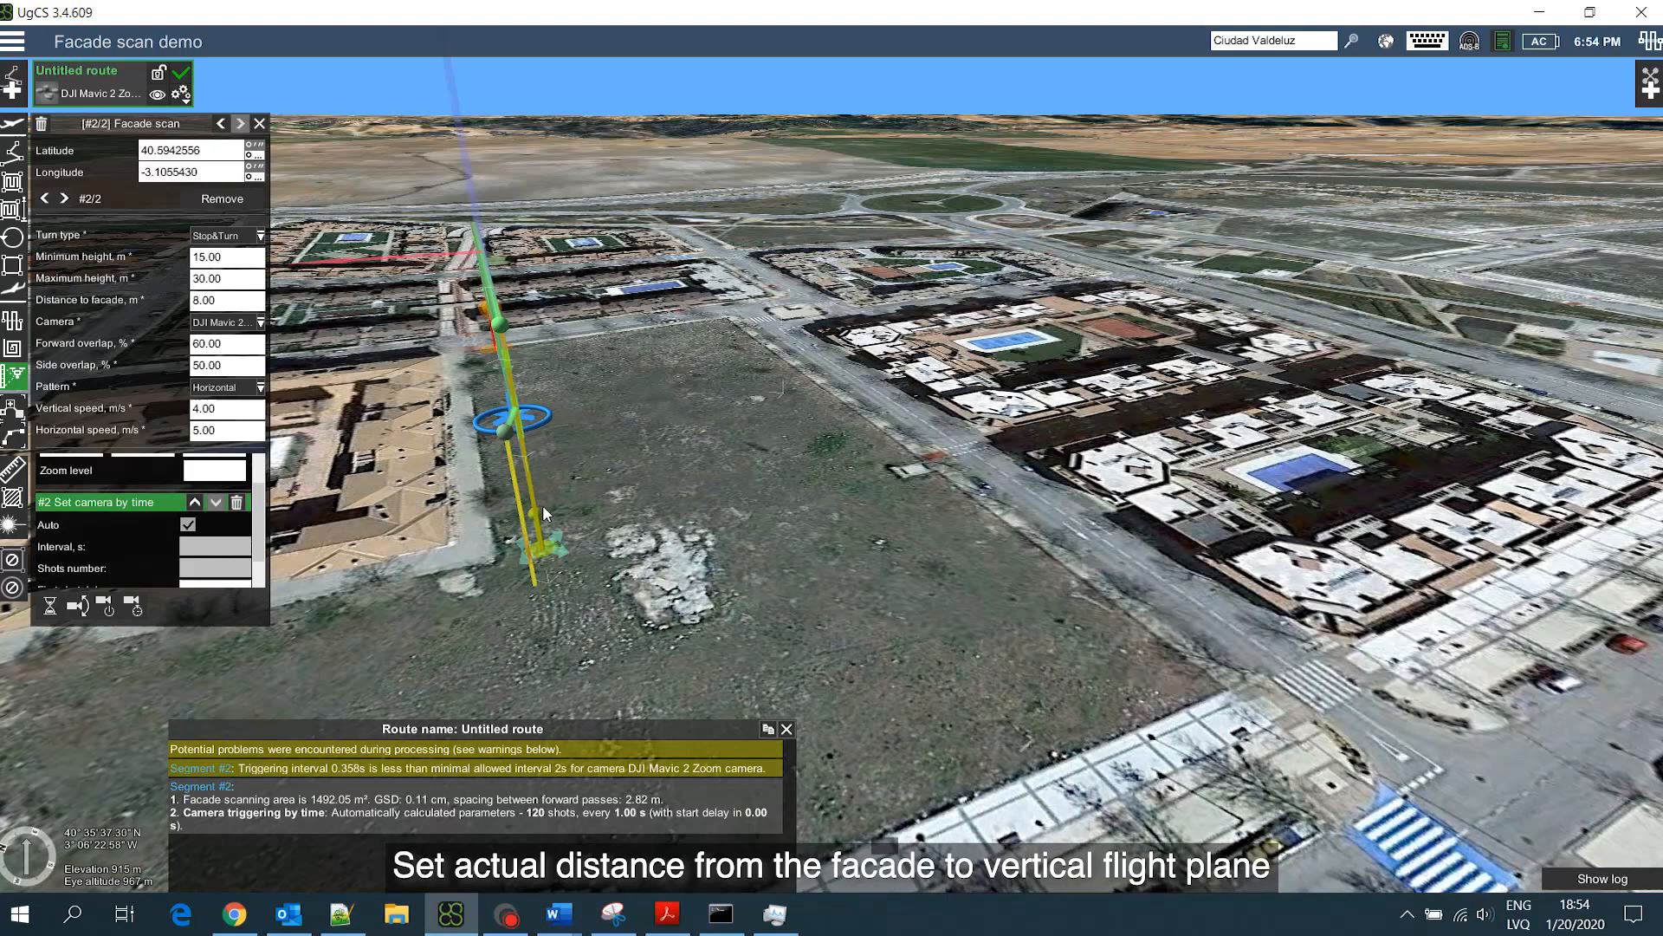
{"action": "left_click", "coordinate": [239, 303]}
{"action": "key", "text": "Tab"}
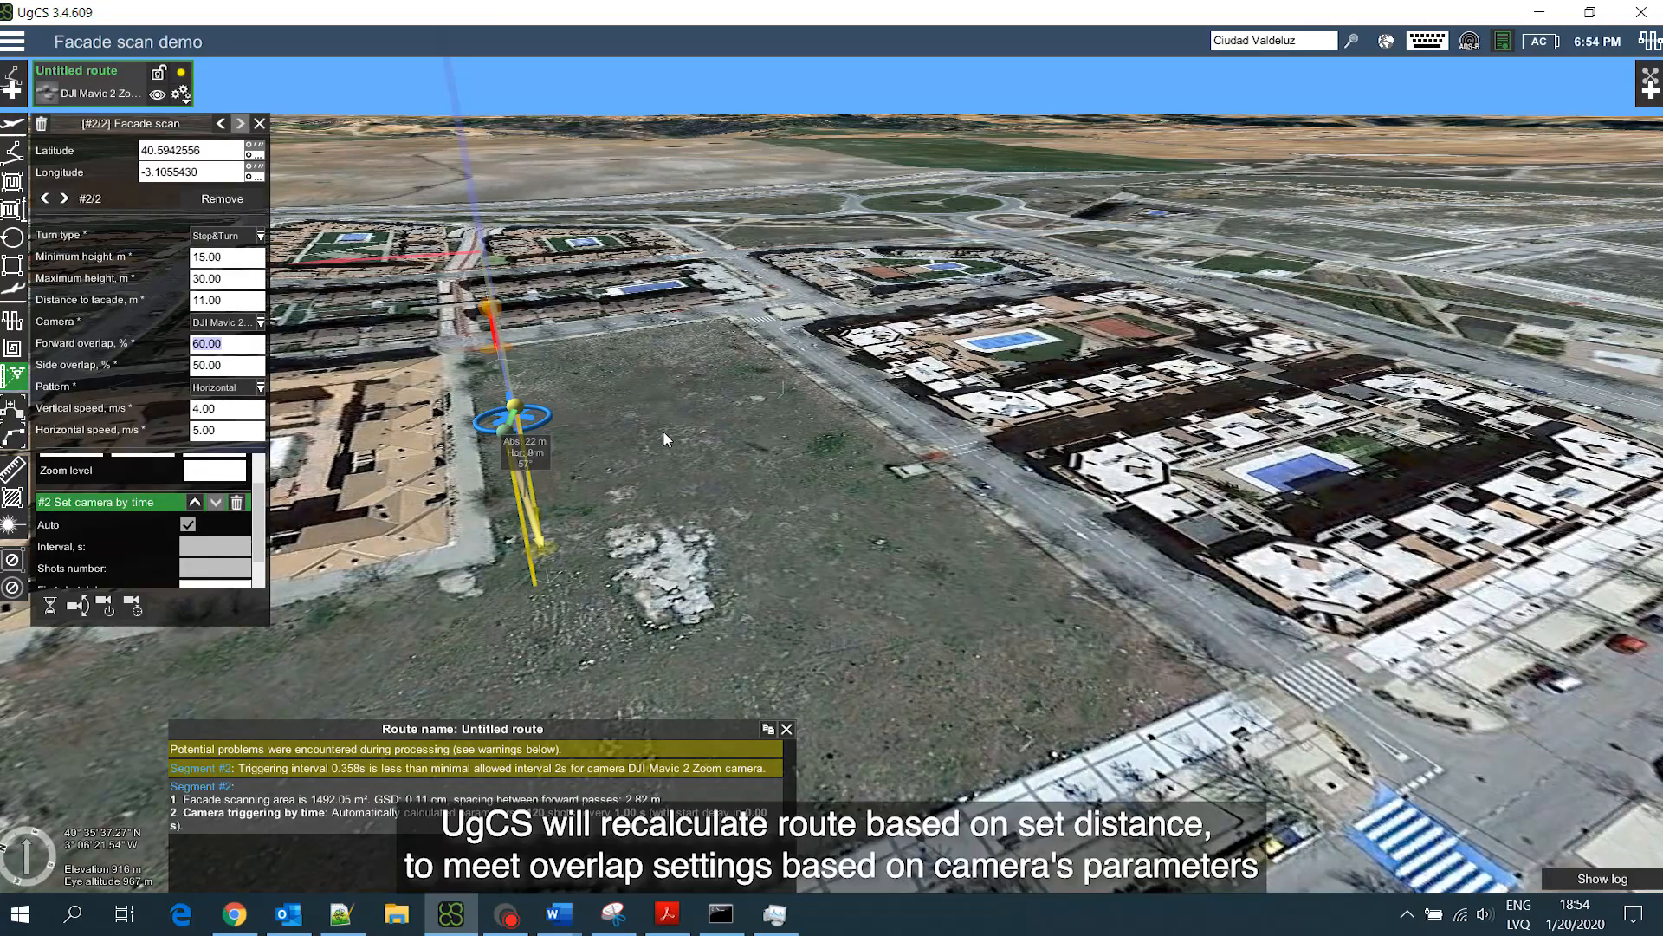
Set both the forward overlap and the side overlap of the facade scan to 70%
{"action": "right_click_drag", "start_coordinate": [725, 443], "coordinate": [424, 444]}
{"action": "left_click_drag", "start_coordinate": [772, 421], "coordinate": [717, 616]}
{"action": "right_click_drag", "start_coordinate": [892, 590], "coordinate": [800, 608]}
{"action": "left_click_drag", "start_coordinate": [645, 583], "coordinate": [726, 661]}
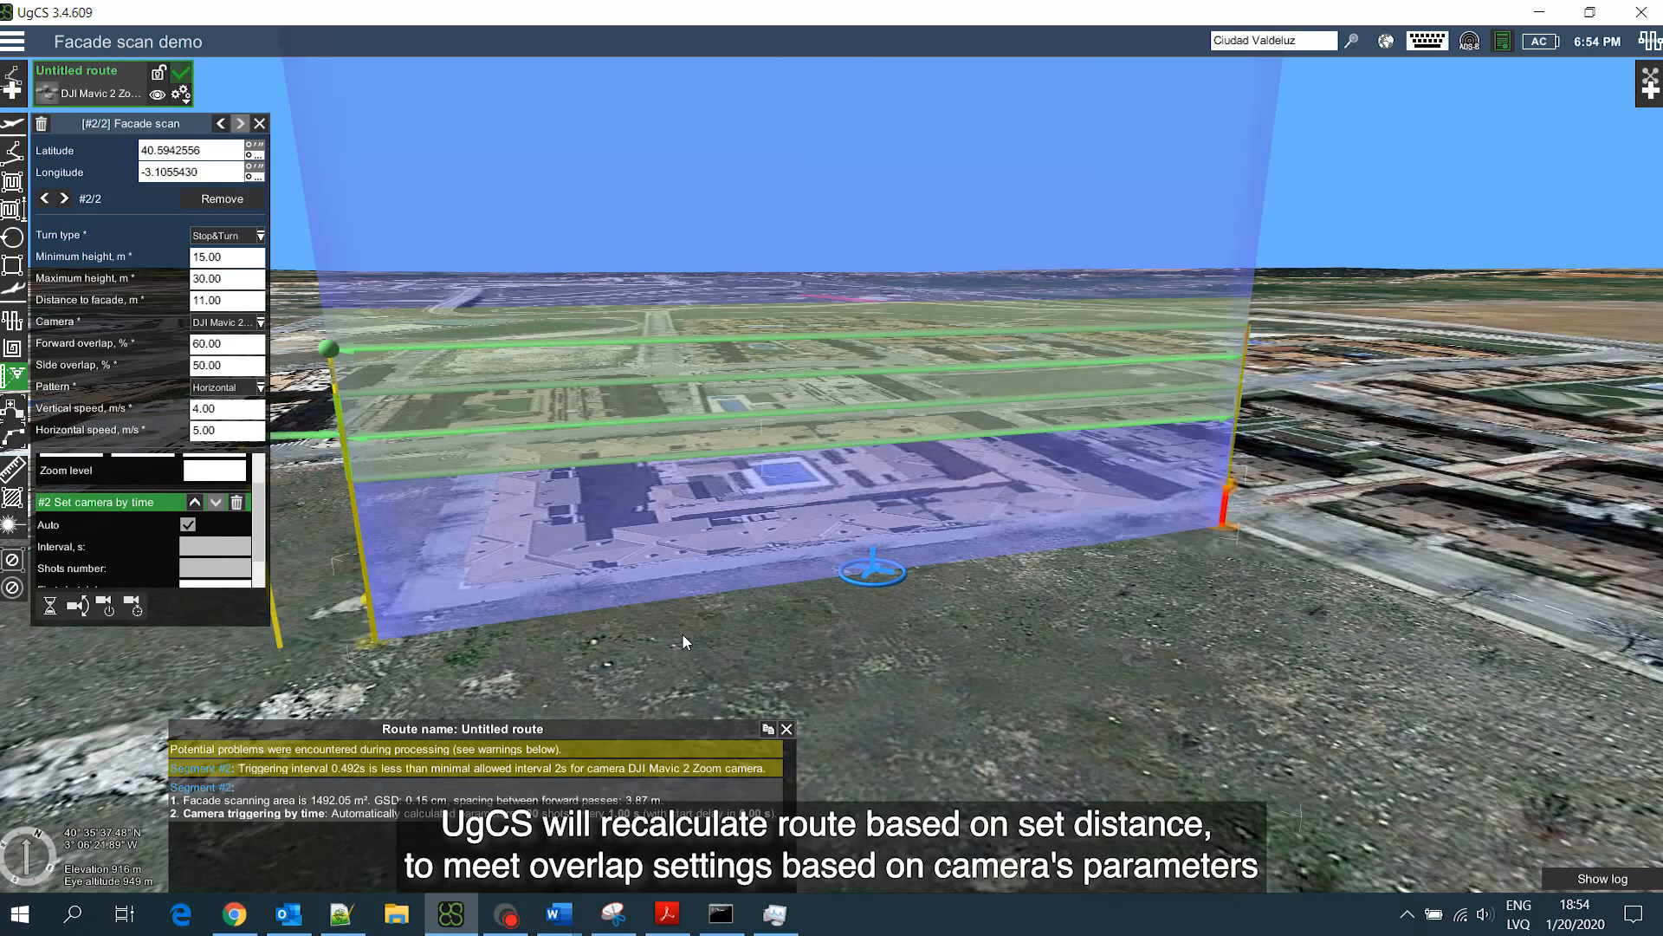
{"action": "left_click", "coordinate": [241, 344]}
{"action": "left_click_drag", "start_coordinate": [247, 344], "coordinate": [182, 347]}
{"action": "type", "text": "70"}
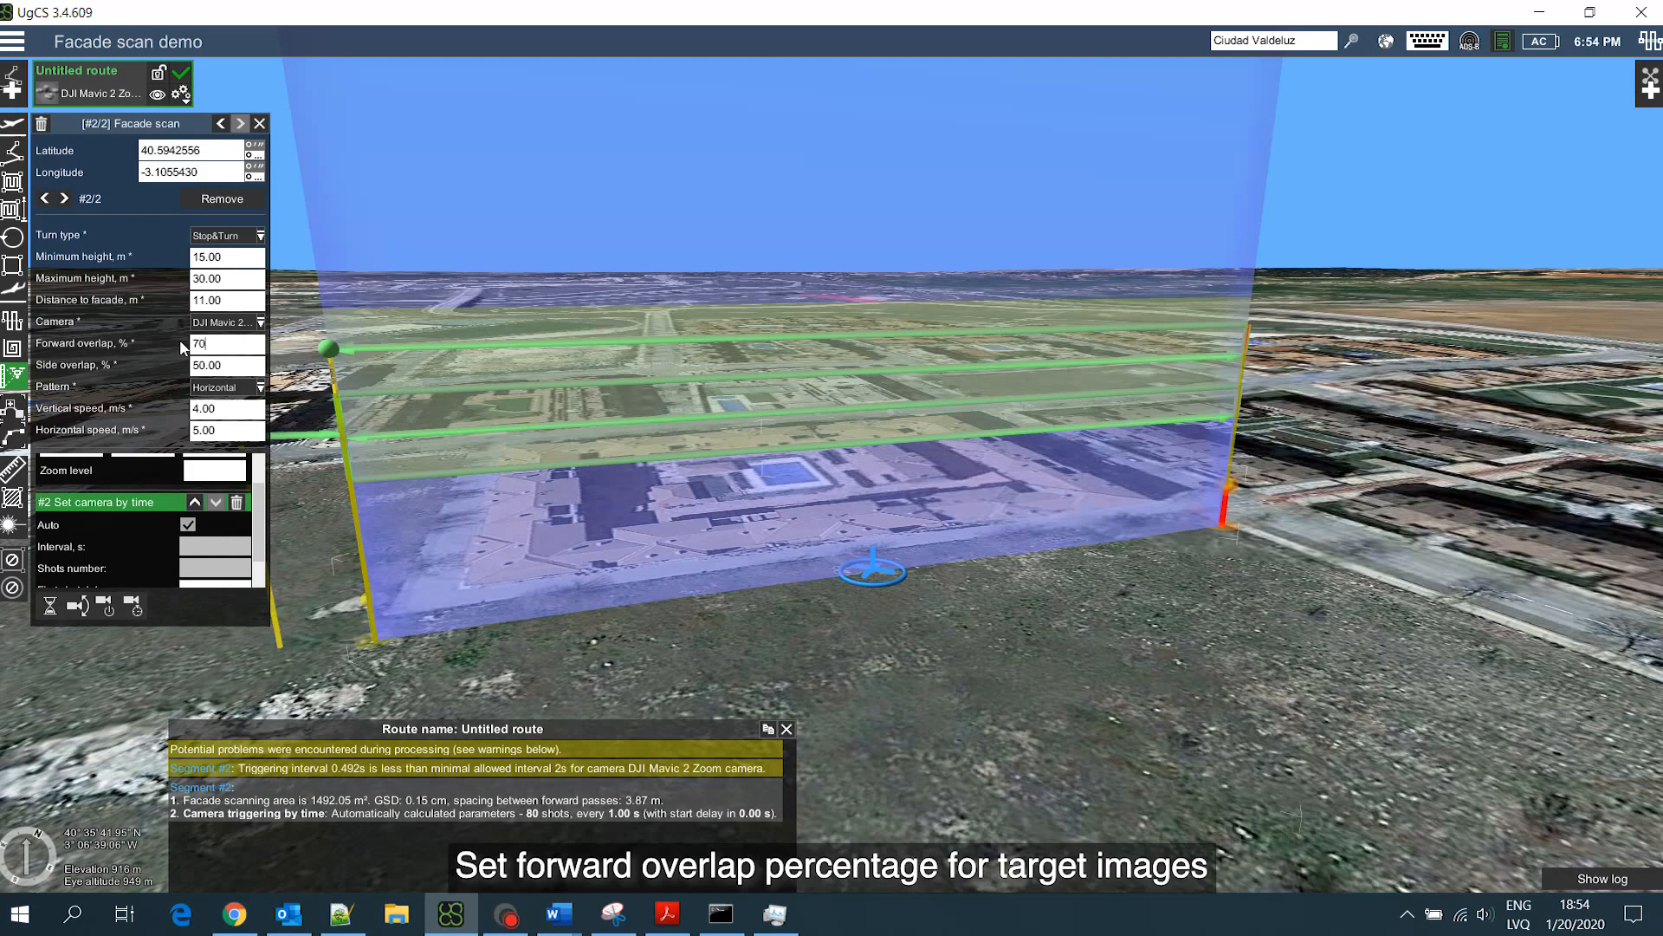
{"action": "key", "text": "Tab"}
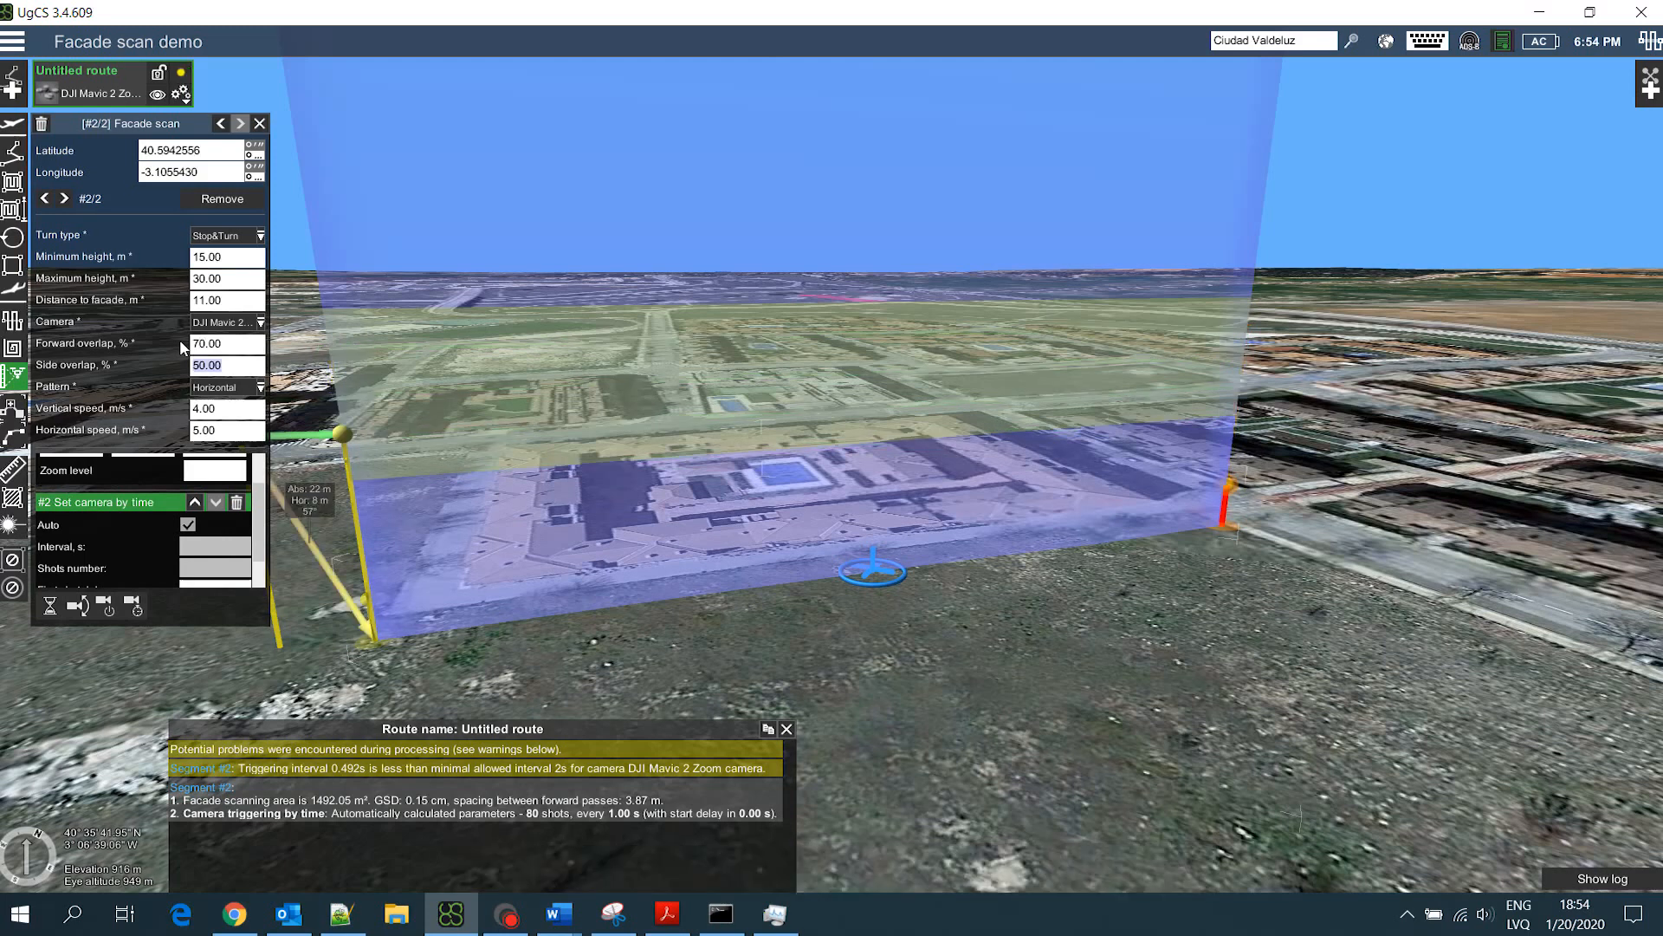
{"action": "type", "text": "70"}
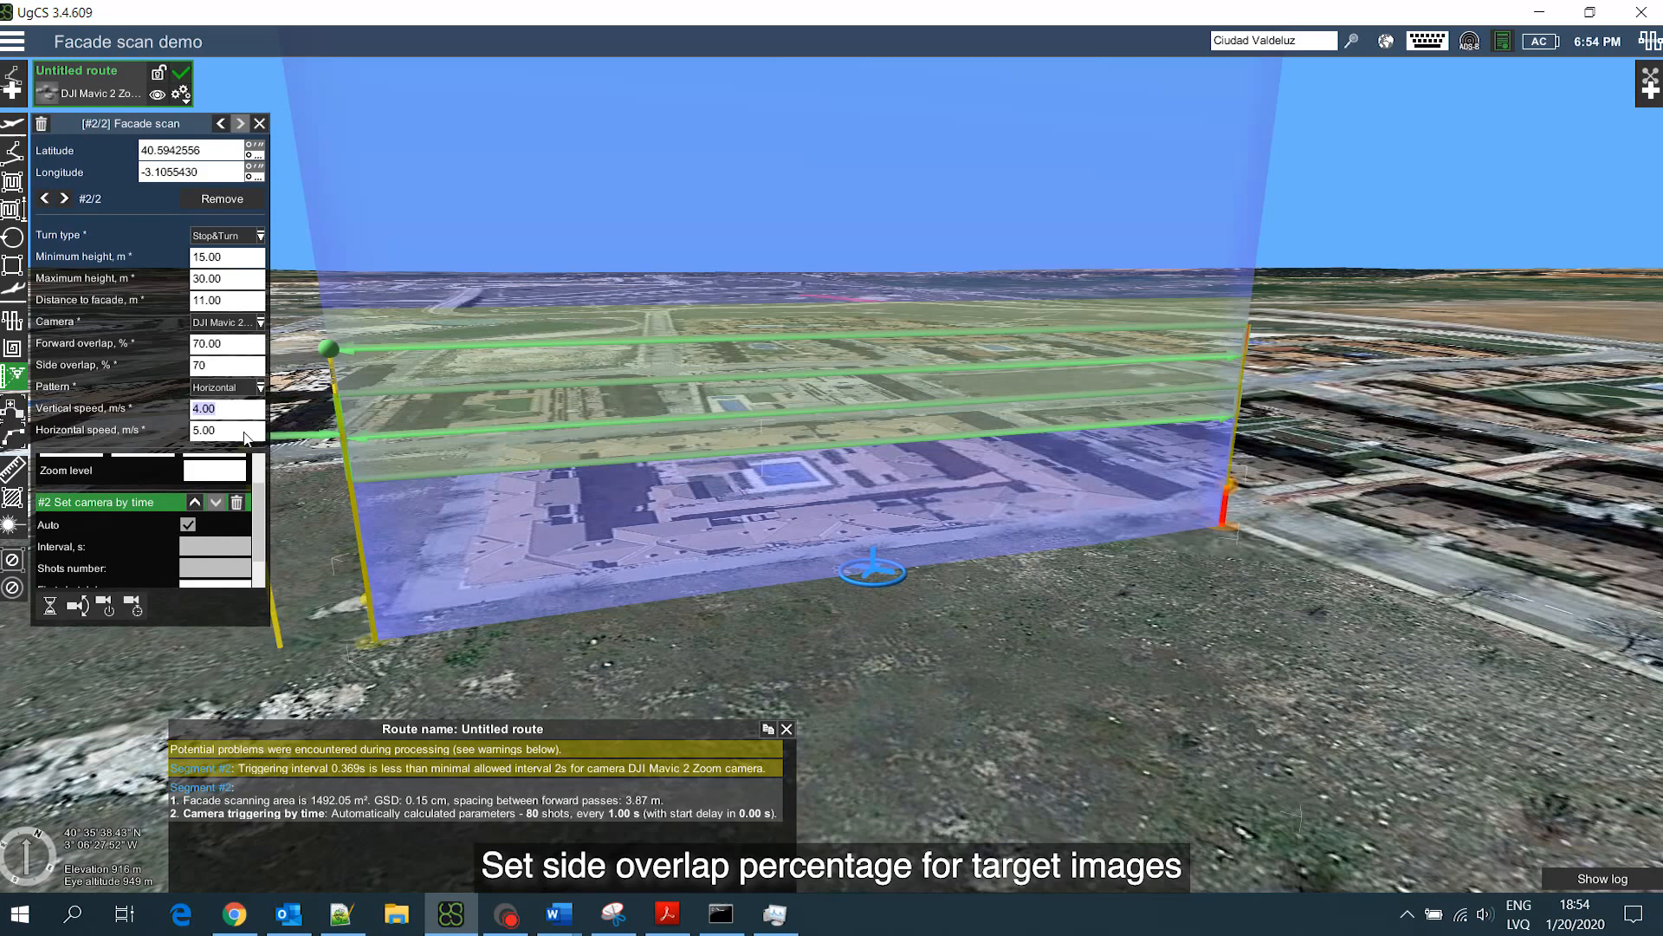
Set the facade scan's horizontal speed to 2 m/s
{"action": "left_click", "coordinate": [212, 365]}
{"action": "left_click", "coordinate": [240, 410]}
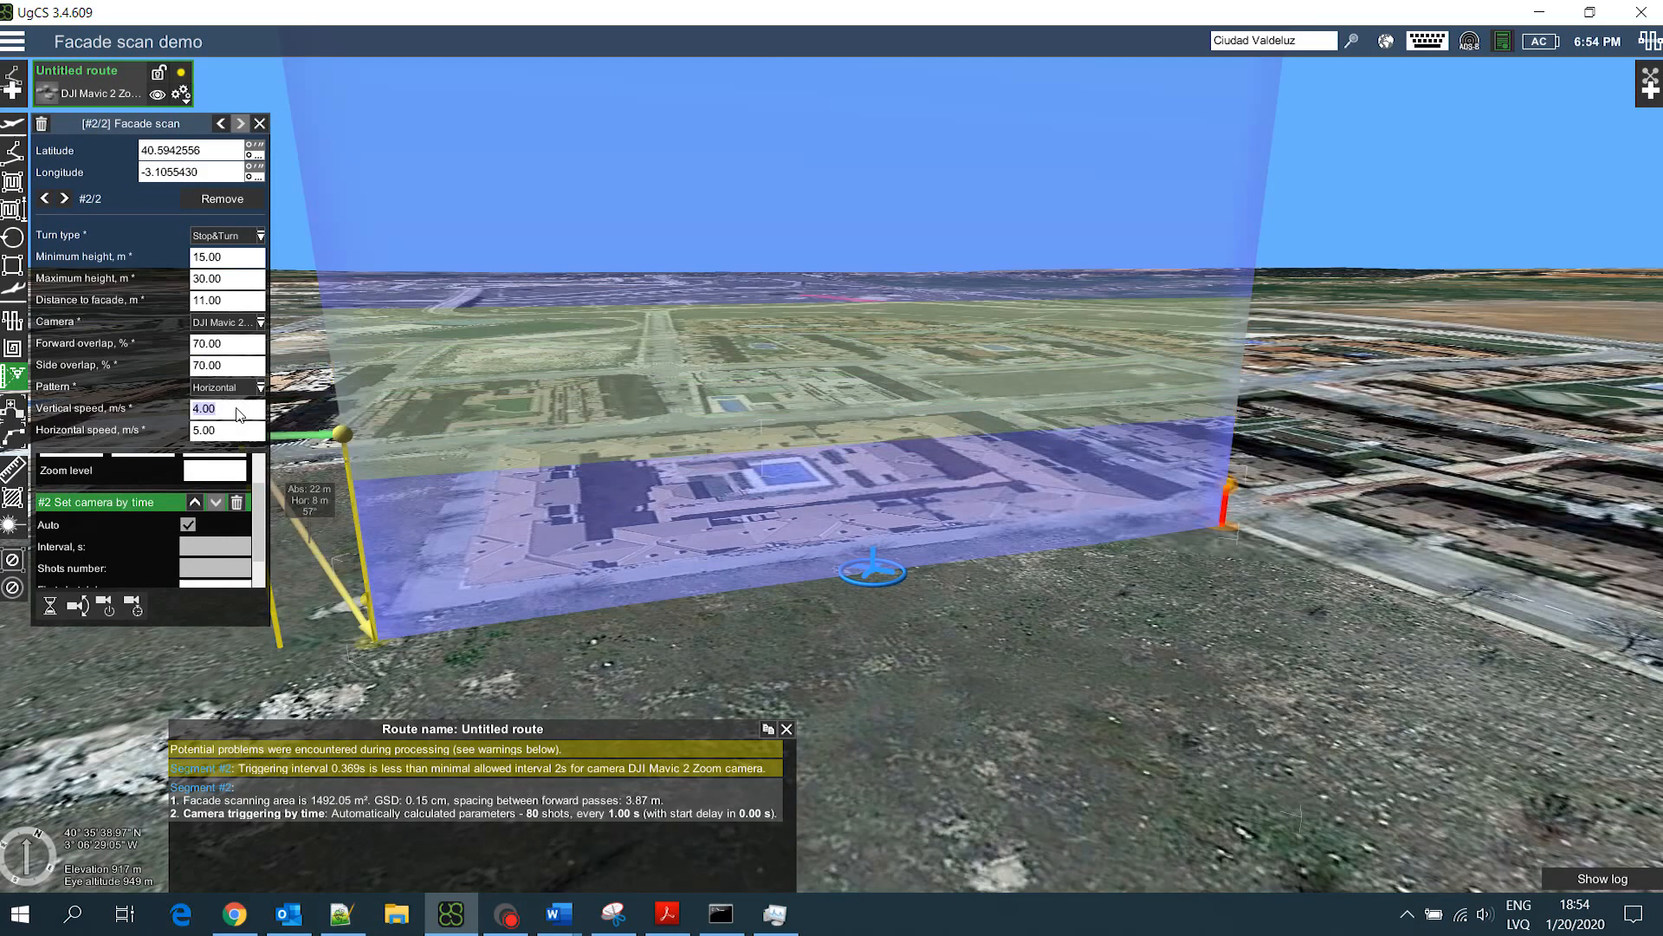
{"action": "key", "text": "Tab"}
{"action": "key", "text": "Tab"}
{"action": "key", "text": "Tab"}
{"action": "key", "text": "Tab"}
{"action": "key", "text": "Tab"}
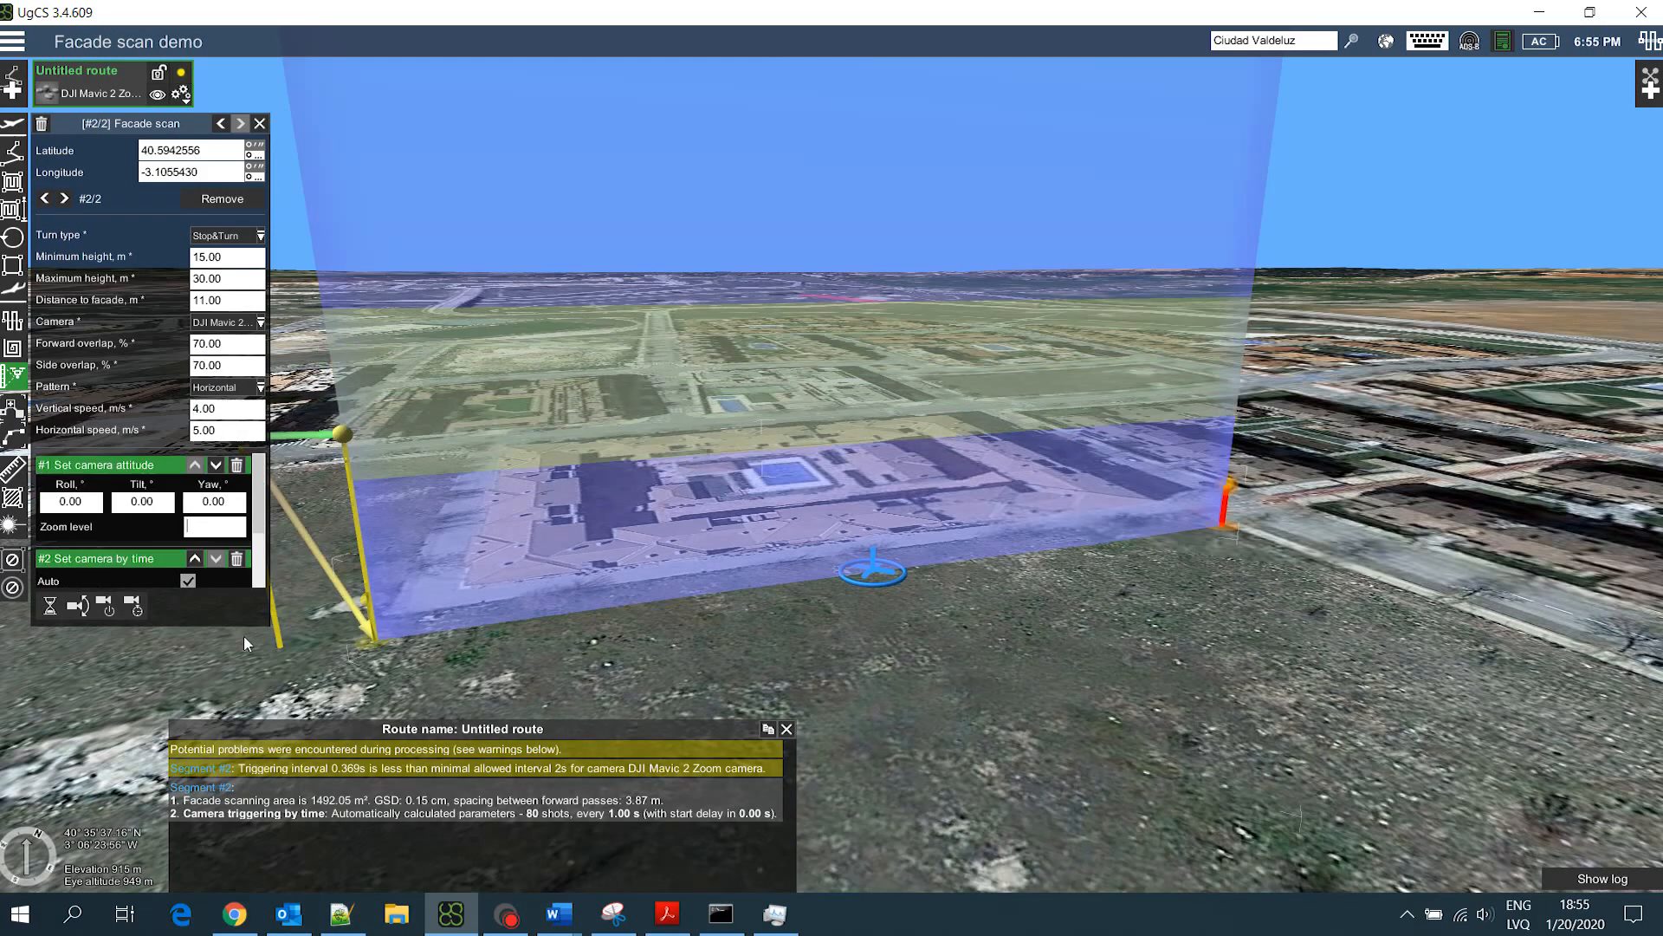
{"action": "left_click_drag", "start_coordinate": [231, 428], "coordinate": [183, 430]}
{"action": "type", "text": "2"}
{"action": "key", "text": "Tab"}
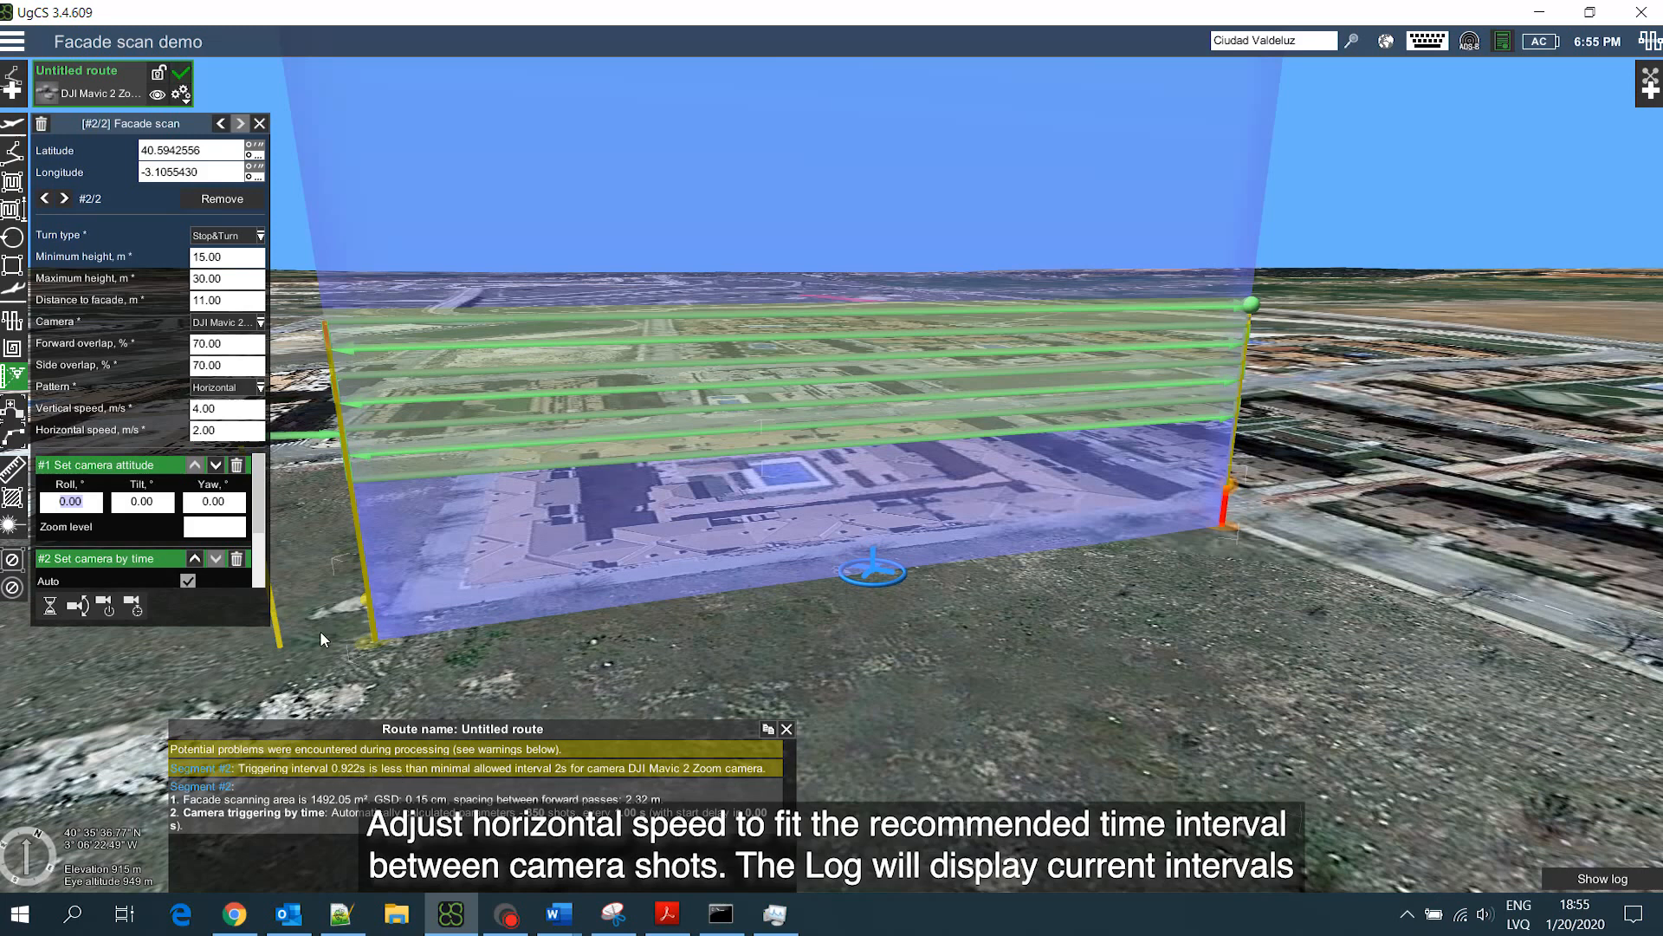
Reduce the facade scan's horizontal speed to 1 m/s to lengthen the interval between camera shots
{"action": "left_click", "coordinate": [227, 431]}
{"action": "left_click_drag", "start_coordinate": [239, 431], "coordinate": [185, 430]}
{"action": "type", "text": "1"}
{"action": "key", "text": "Tab"}
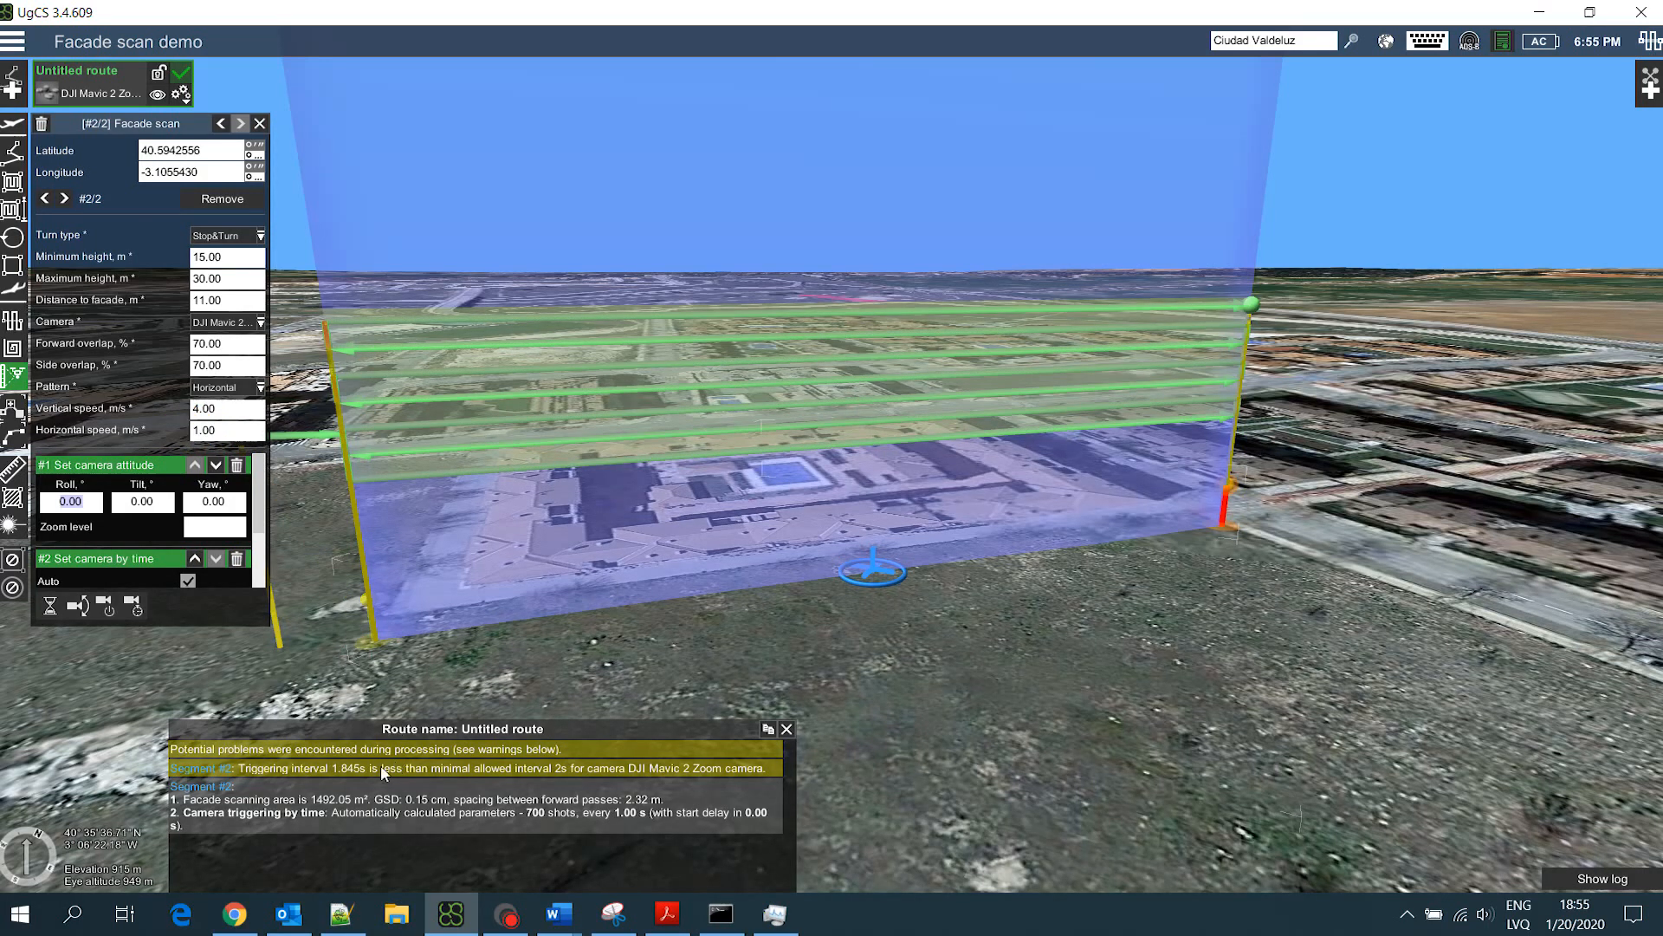
Set both the horizontal speed and the vertical speed of the facade scan to 0.5 m/s
{"action": "left_click_drag", "start_coordinate": [241, 430], "coordinate": [196, 428]}
{"action": "key", "text": "BackSpace"}
{"action": "type", "text": "0.50"}
{"action": "key", "text": "Tab"}
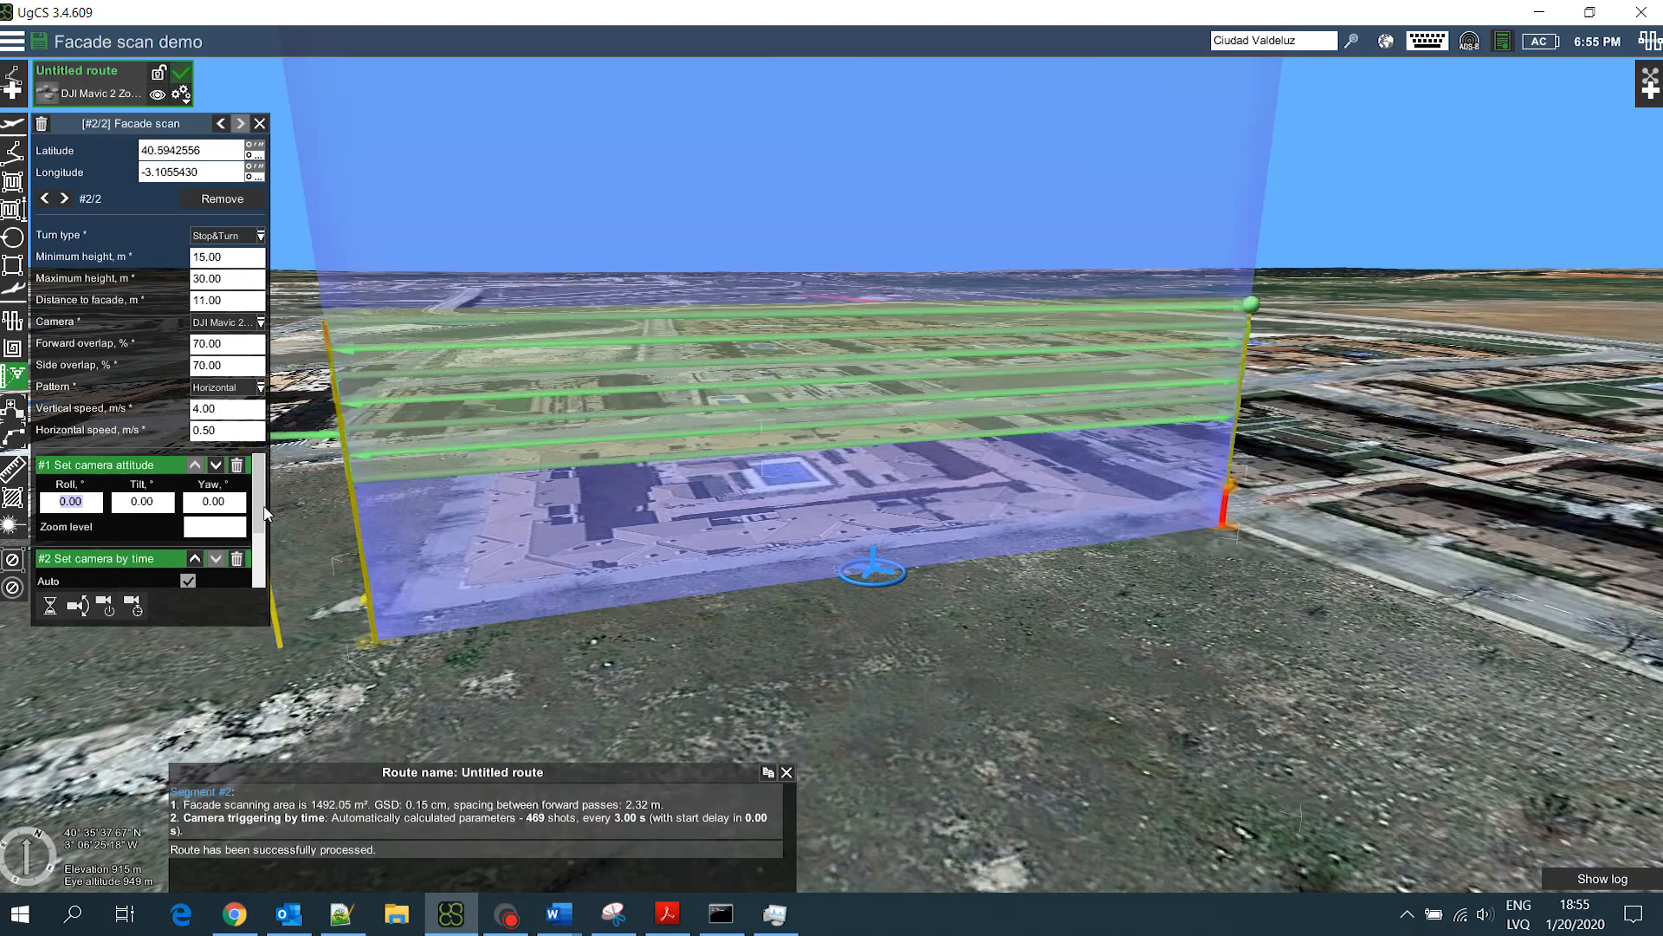
{"action": "left_click", "coordinate": [207, 408]}
{"action": "type", "text": ".5"}
{"action": "key", "text": "Tab"}
Set both the forward overlap and the side overlap of the facade scan to 50%
{"action": "left_click_drag", "start_coordinate": [249, 352], "coordinate": [185, 354]}
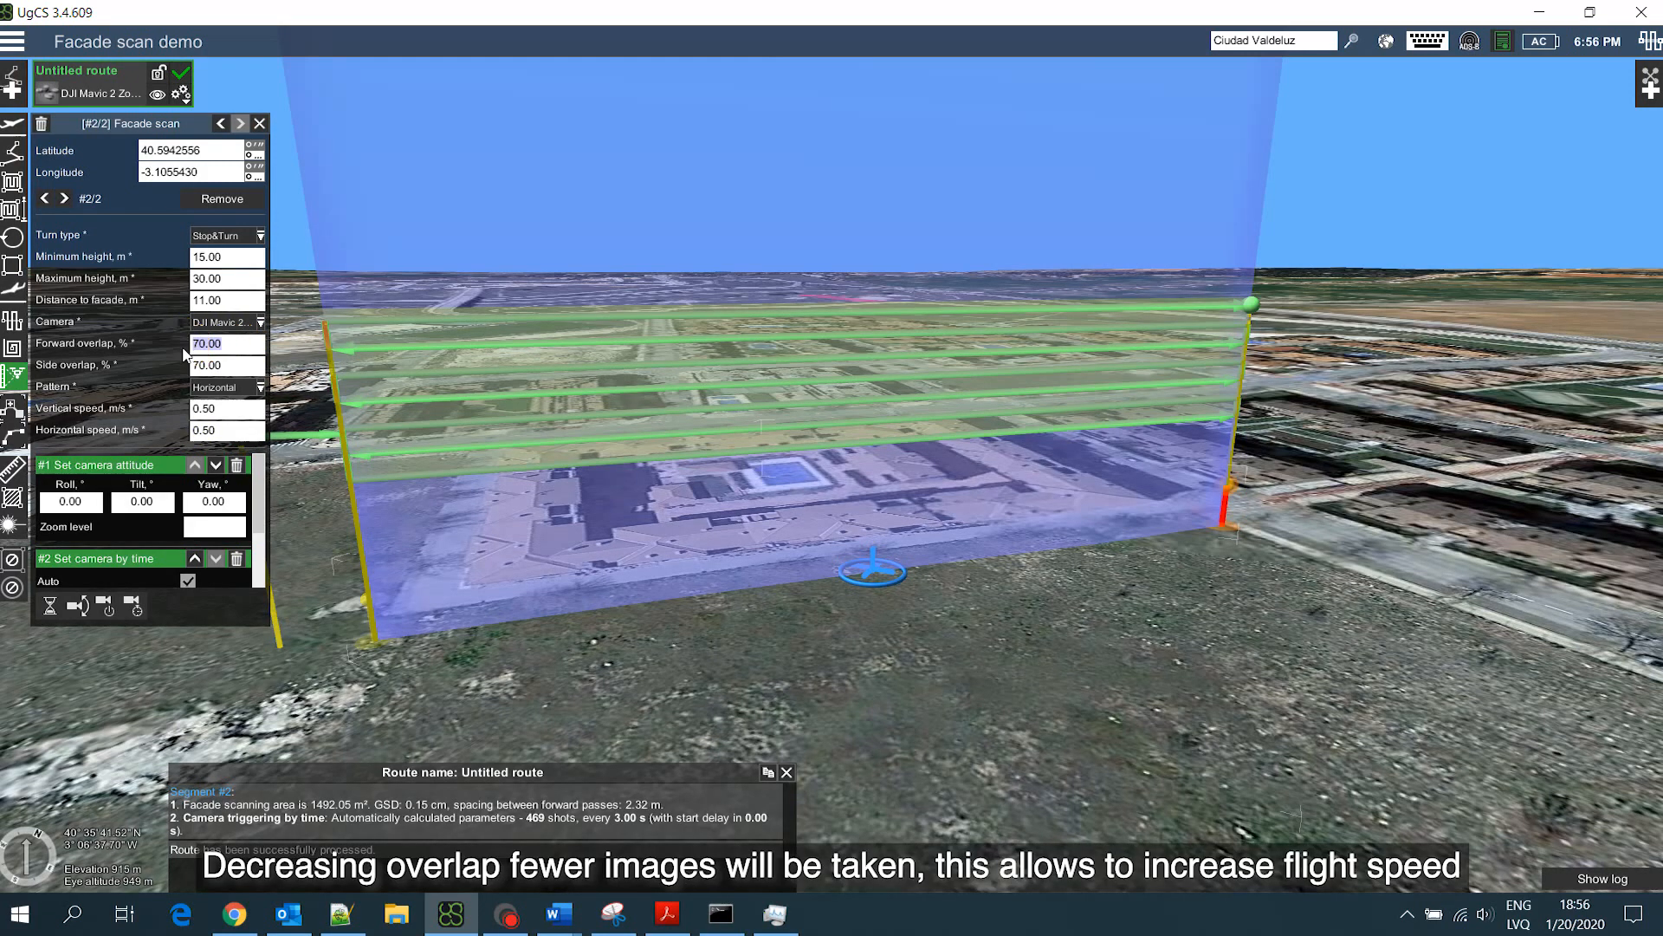
{"action": "type", "text": "50"}
{"action": "key", "text": "Tab"}
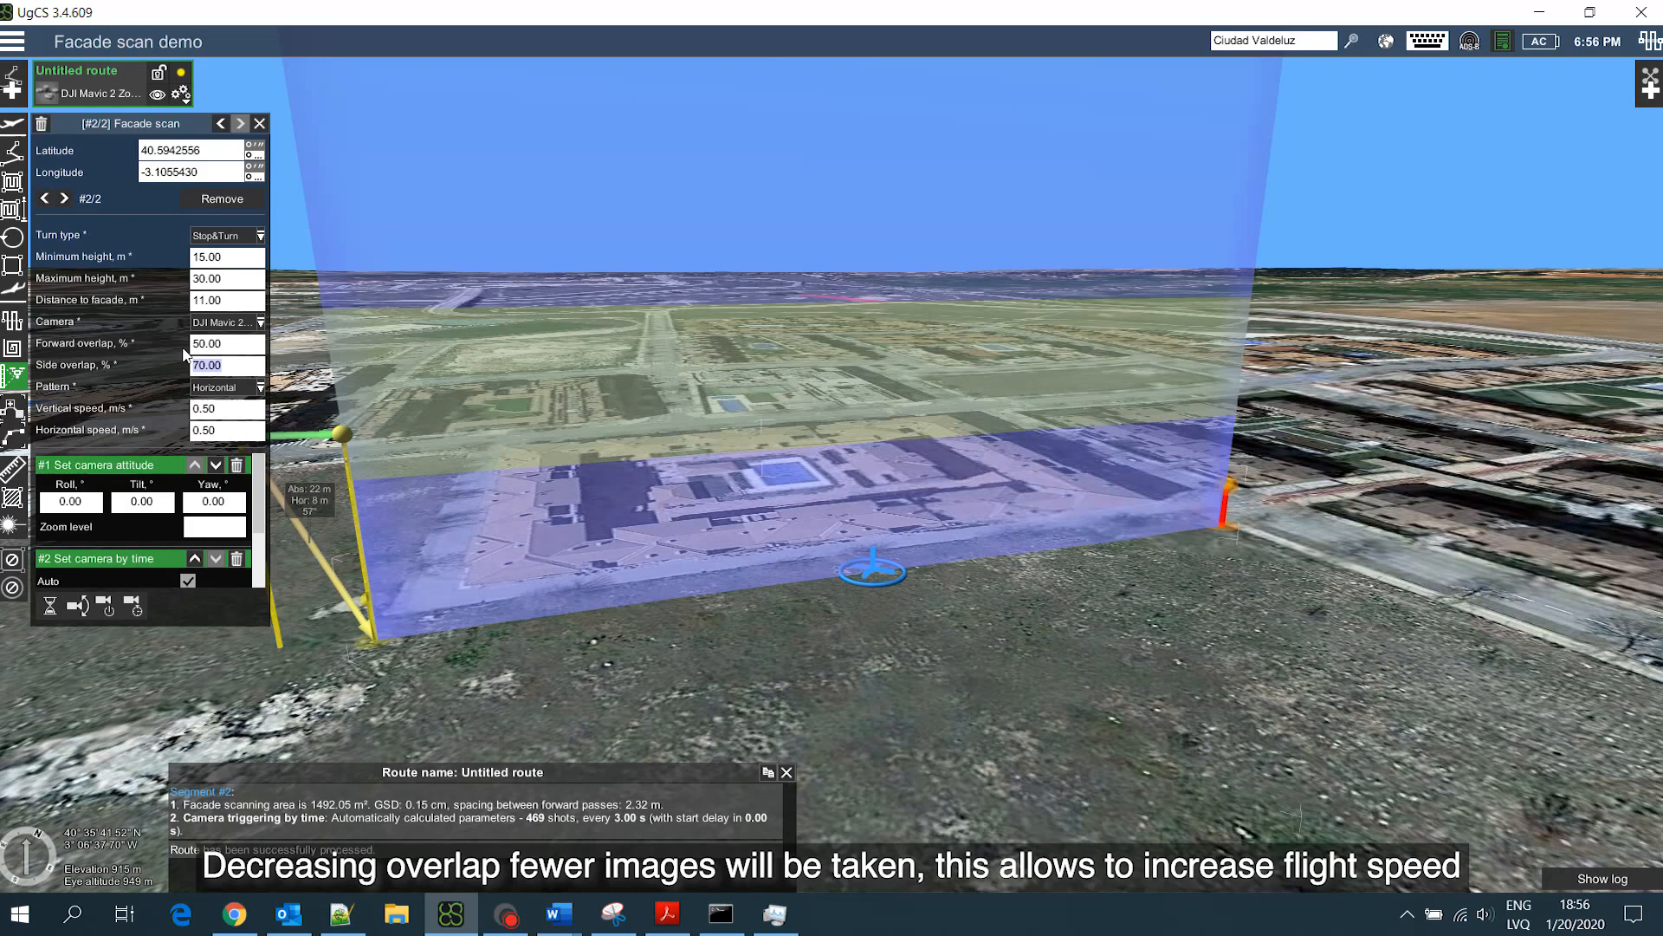
{"action": "type", "text": "50"}
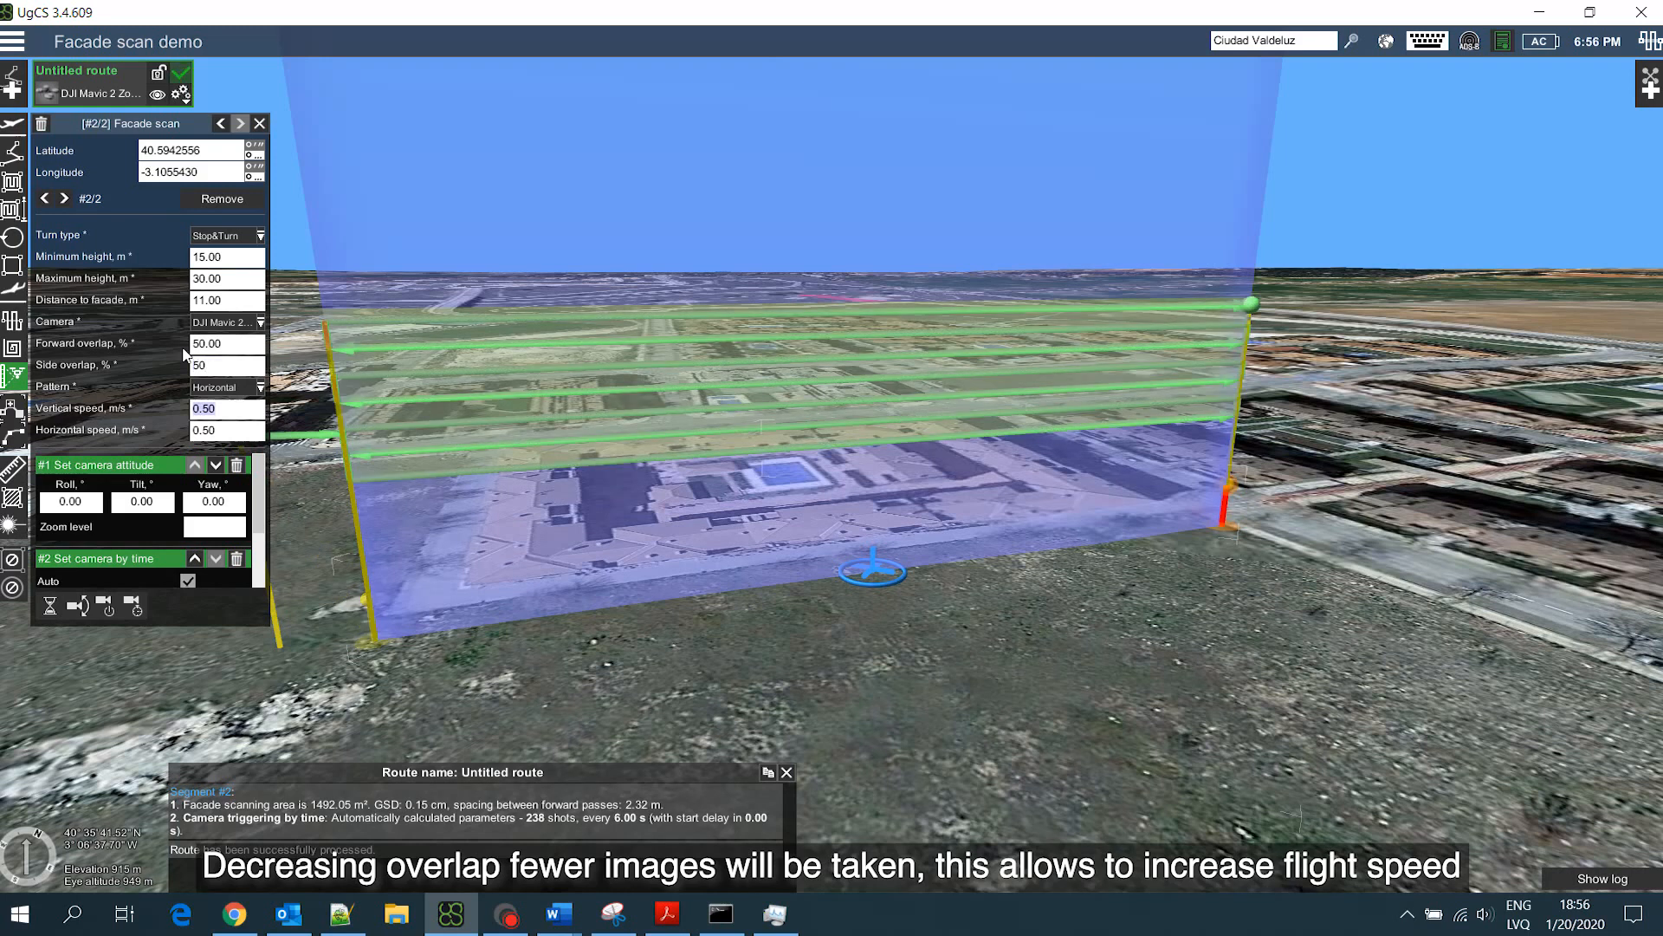
{"action": "left_click", "coordinate": [234, 362]}
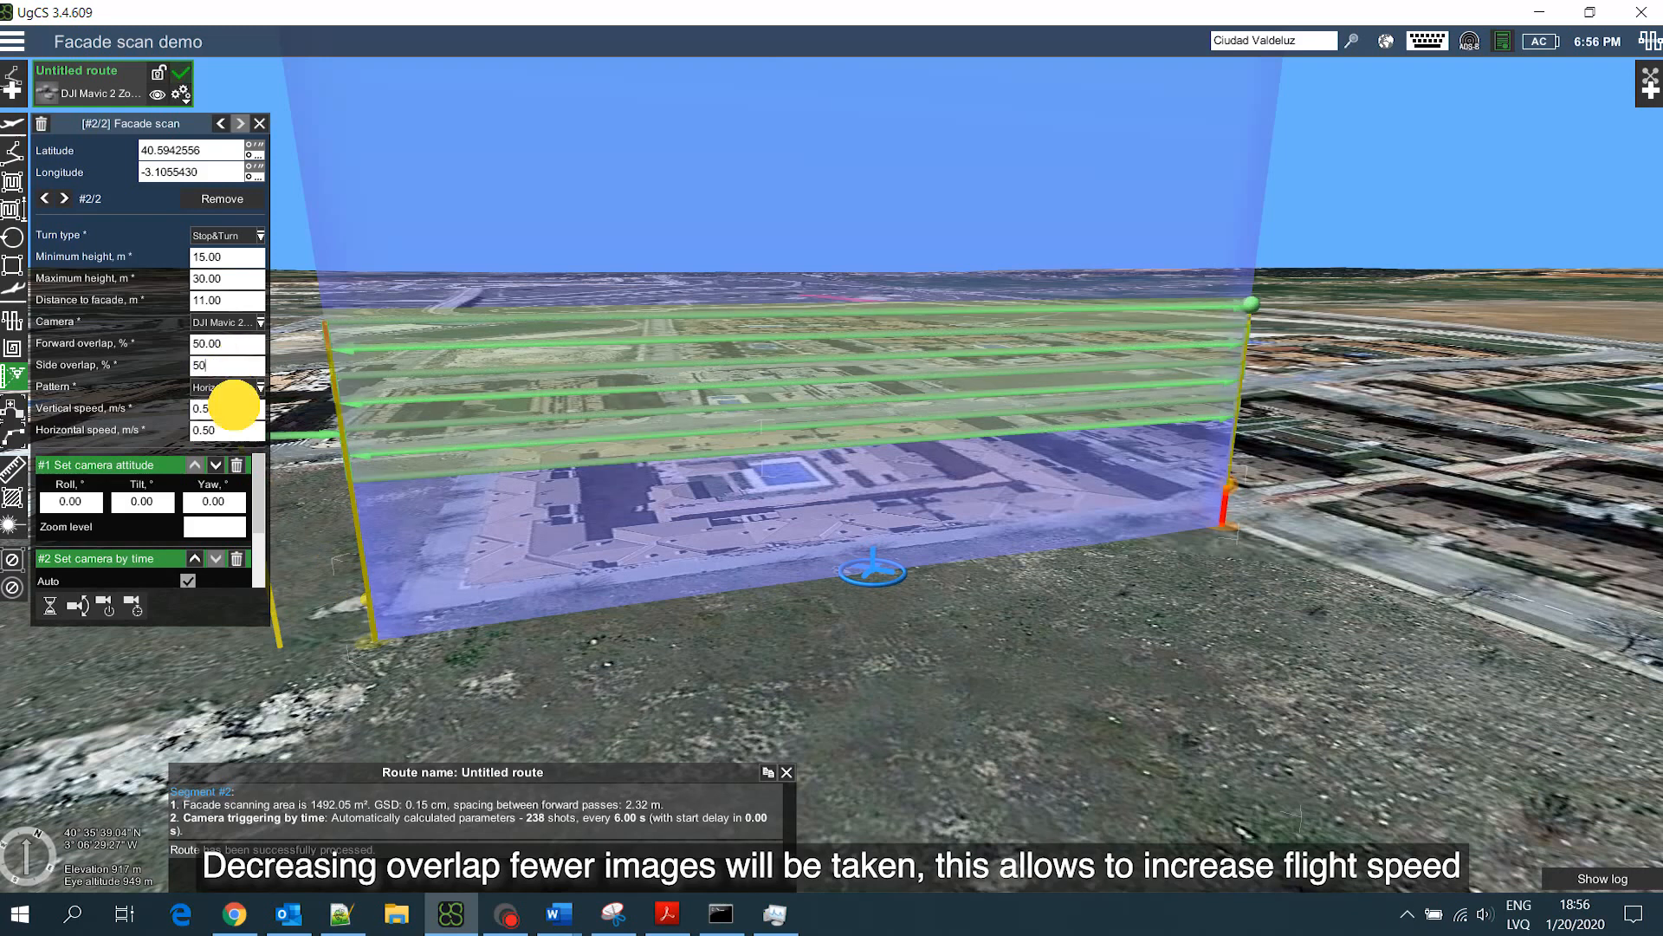
{"action": "left_click", "coordinate": [238, 409]}
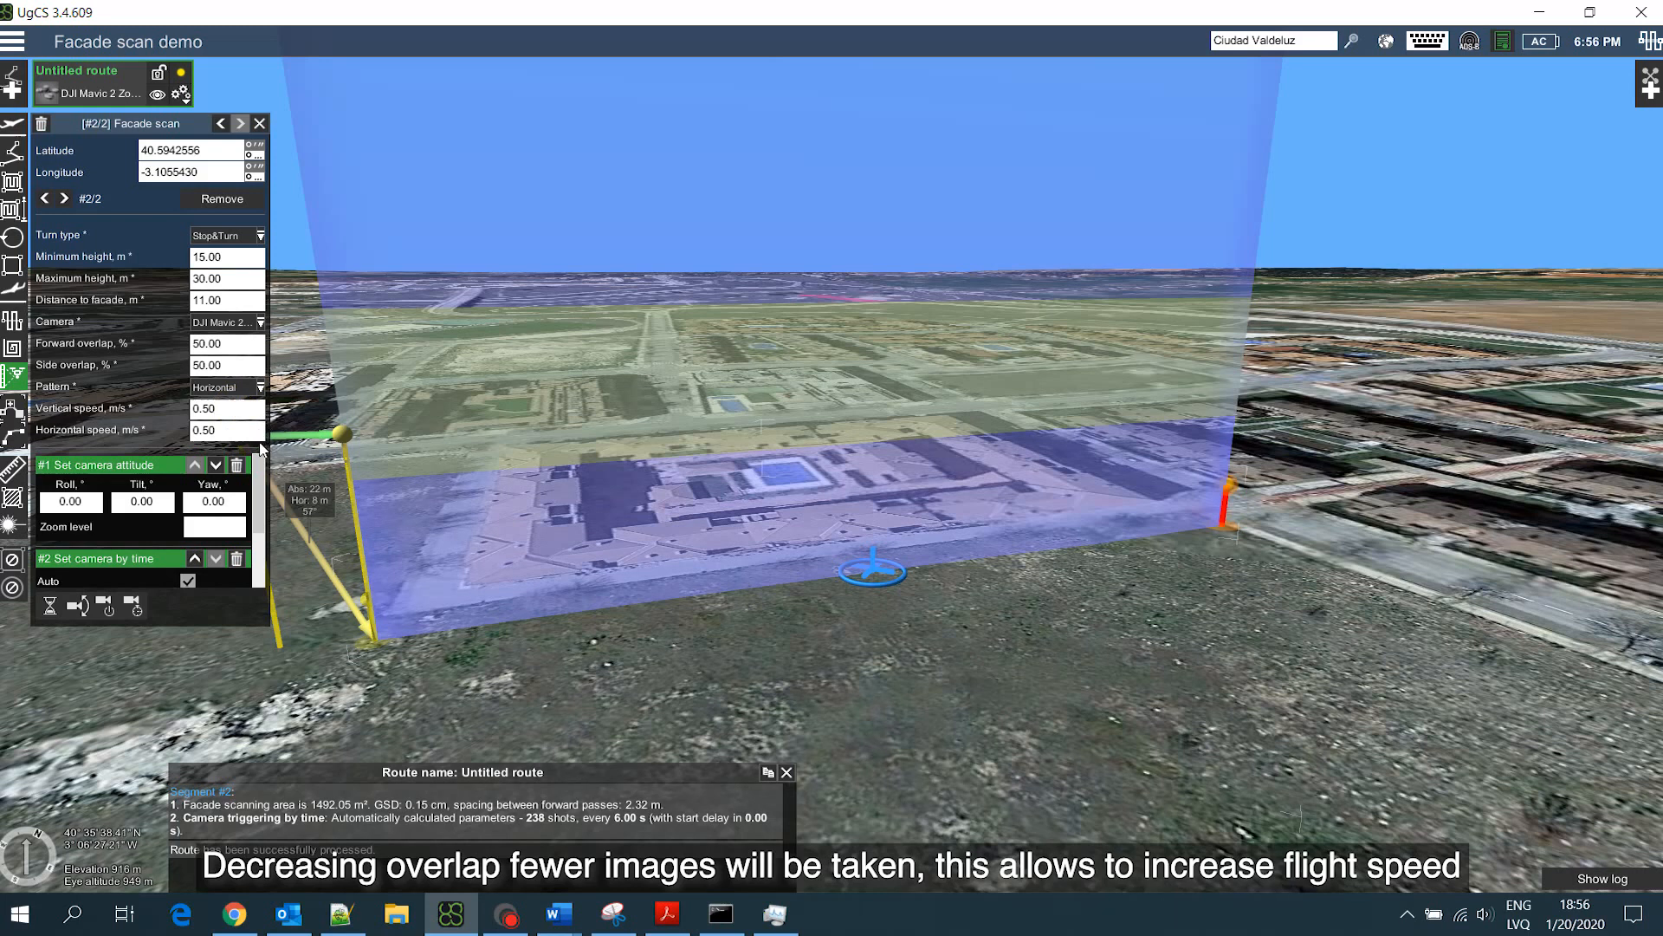
Set both the vertical speed and the horizontal speed of the facade scan to 1 m/s
{"action": "double_click", "coordinate": [231, 407]}
{"action": "type", "text": "0.1"}
{"action": "left_click_drag", "start_coordinate": [217, 408], "coordinate": [178, 425]}
{"action": "key", "text": "Tab"}
{"action": "type", "text": "1"}
{"action": "key", "text": "Tab"}
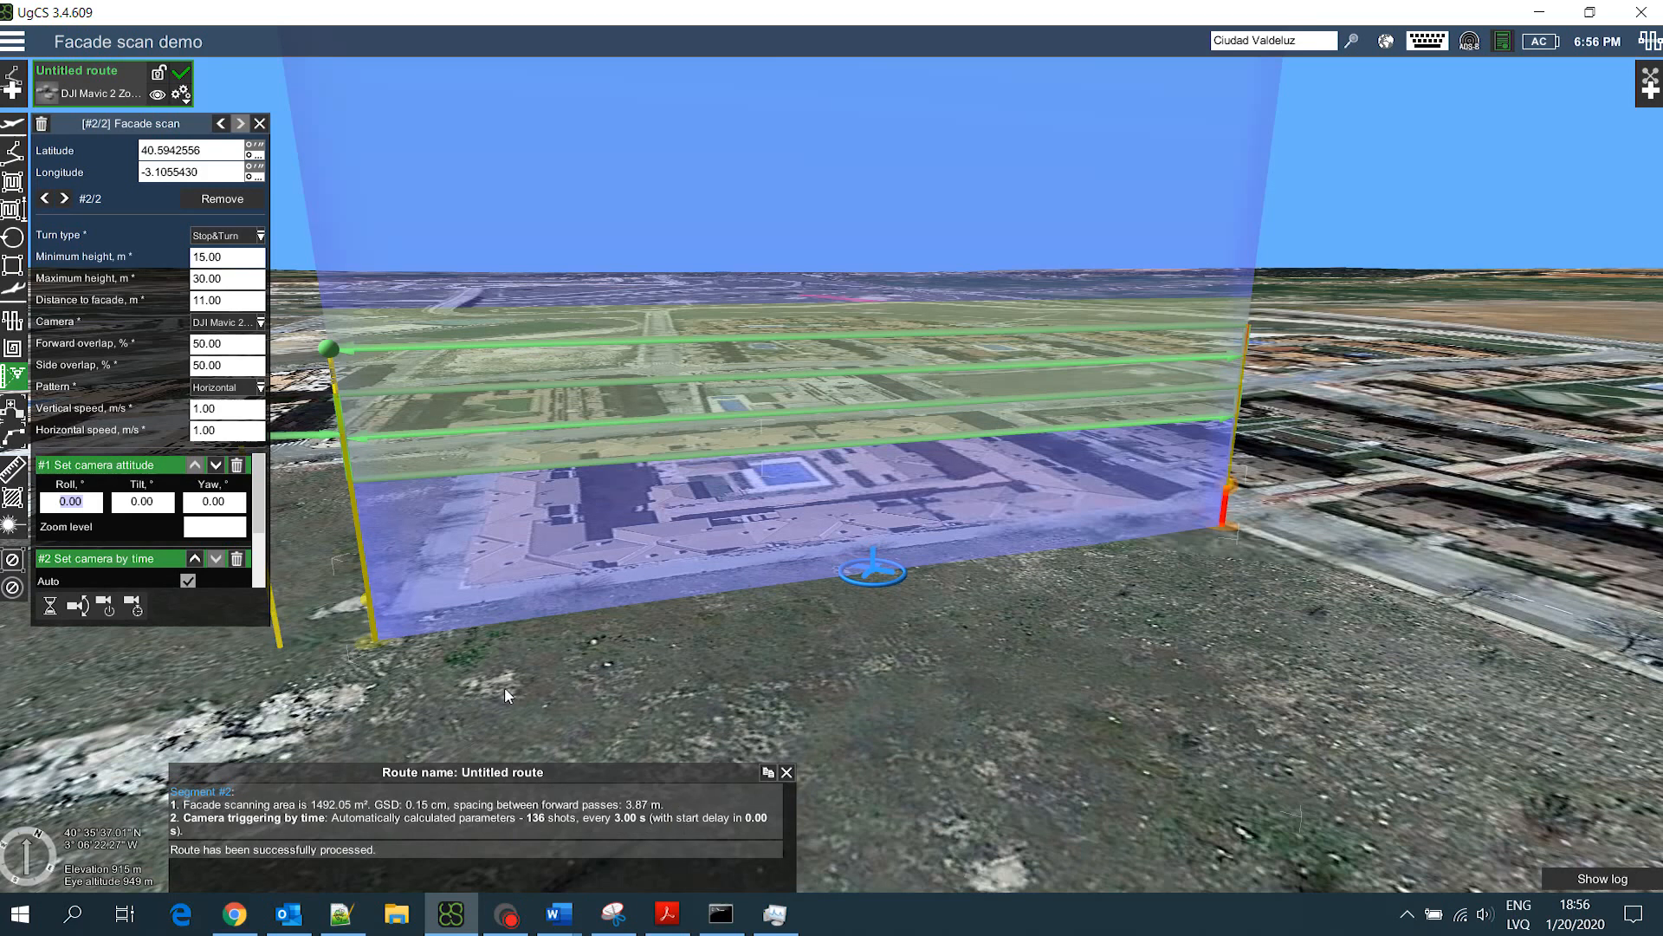
Add a waypoint after the facade scan, on the ground between the first waypoint and the near corner of the facade
{"action": "left_click_drag", "start_coordinate": [534, 684], "coordinate": [661, 693]}
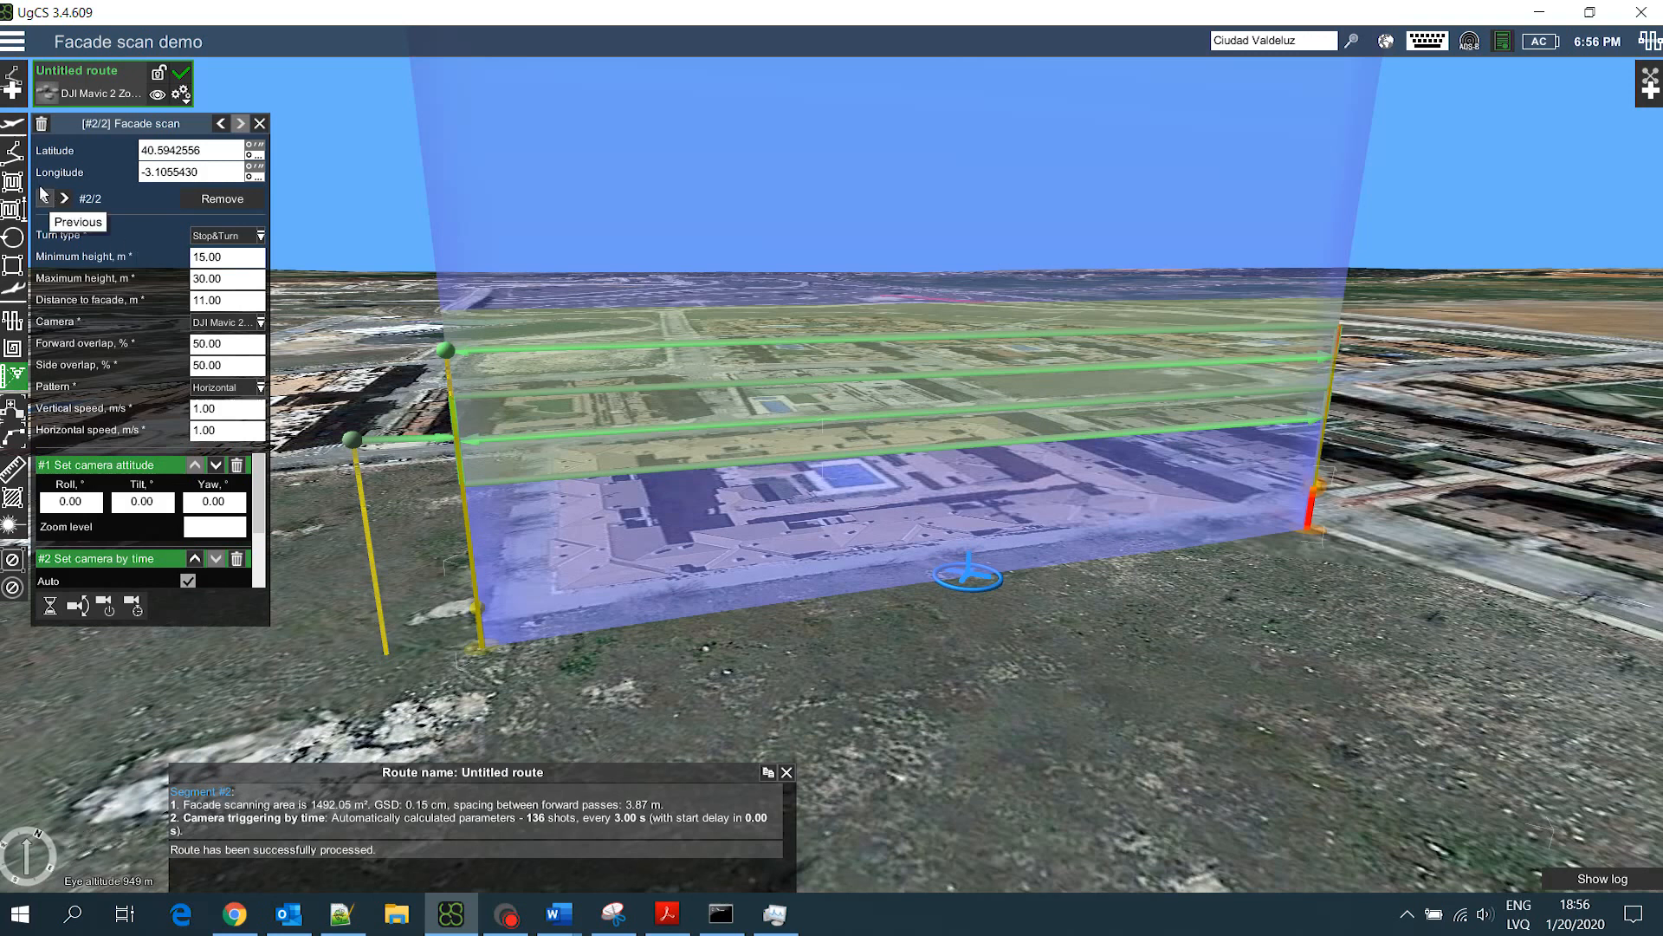
{"action": "left_click", "coordinate": [13, 152]}
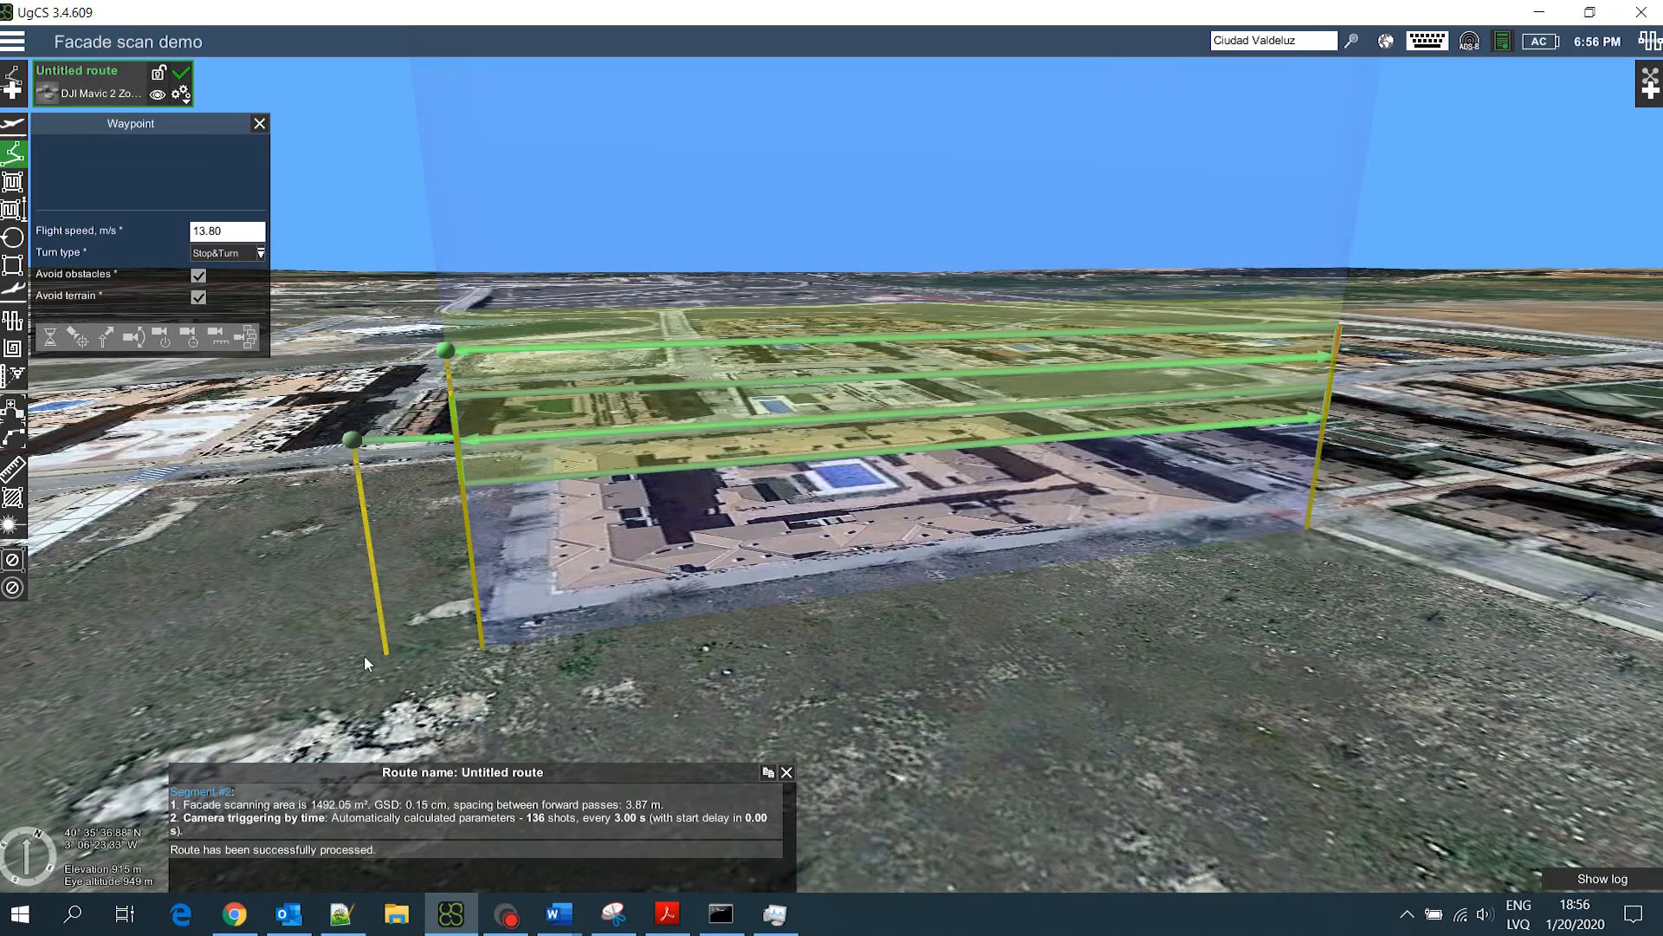
{"action": "left_click", "coordinate": [428, 645]}
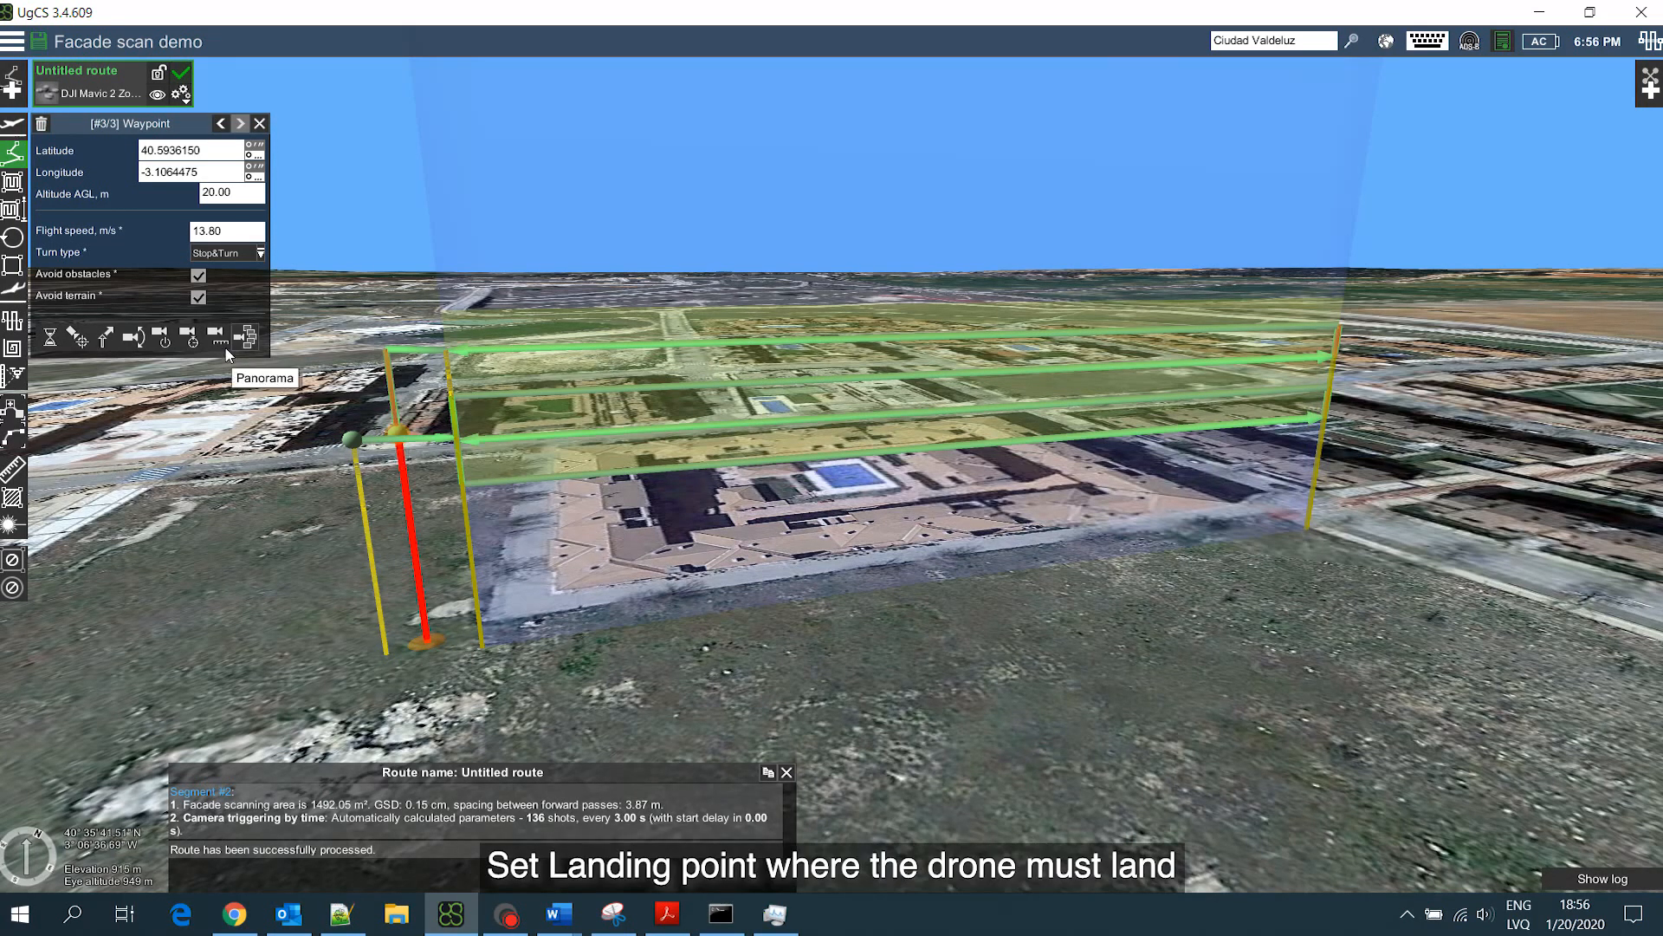
Add a landing point and place it just beside the first waypoint, on the side away from the building
{"action": "left_click", "coordinate": [22, 300]}
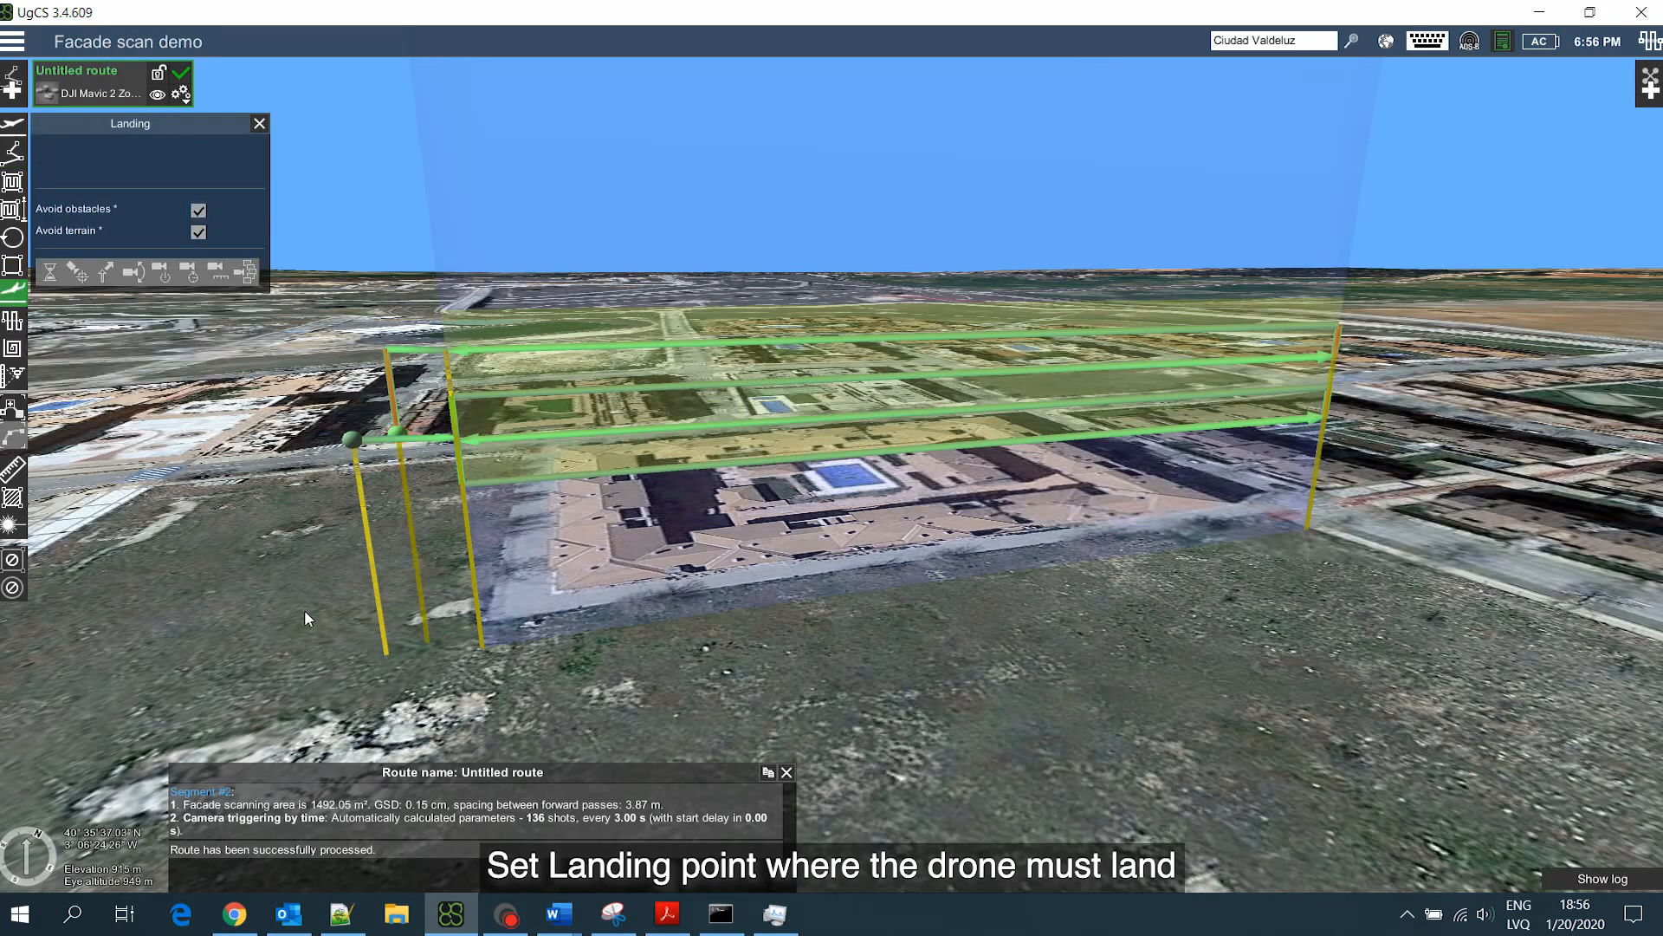
{"action": "scroll", "coordinate": [390, 662], "scroll_direction": "up", "scroll_amount": 3}
{"action": "left_click", "coordinate": [398, 650]}
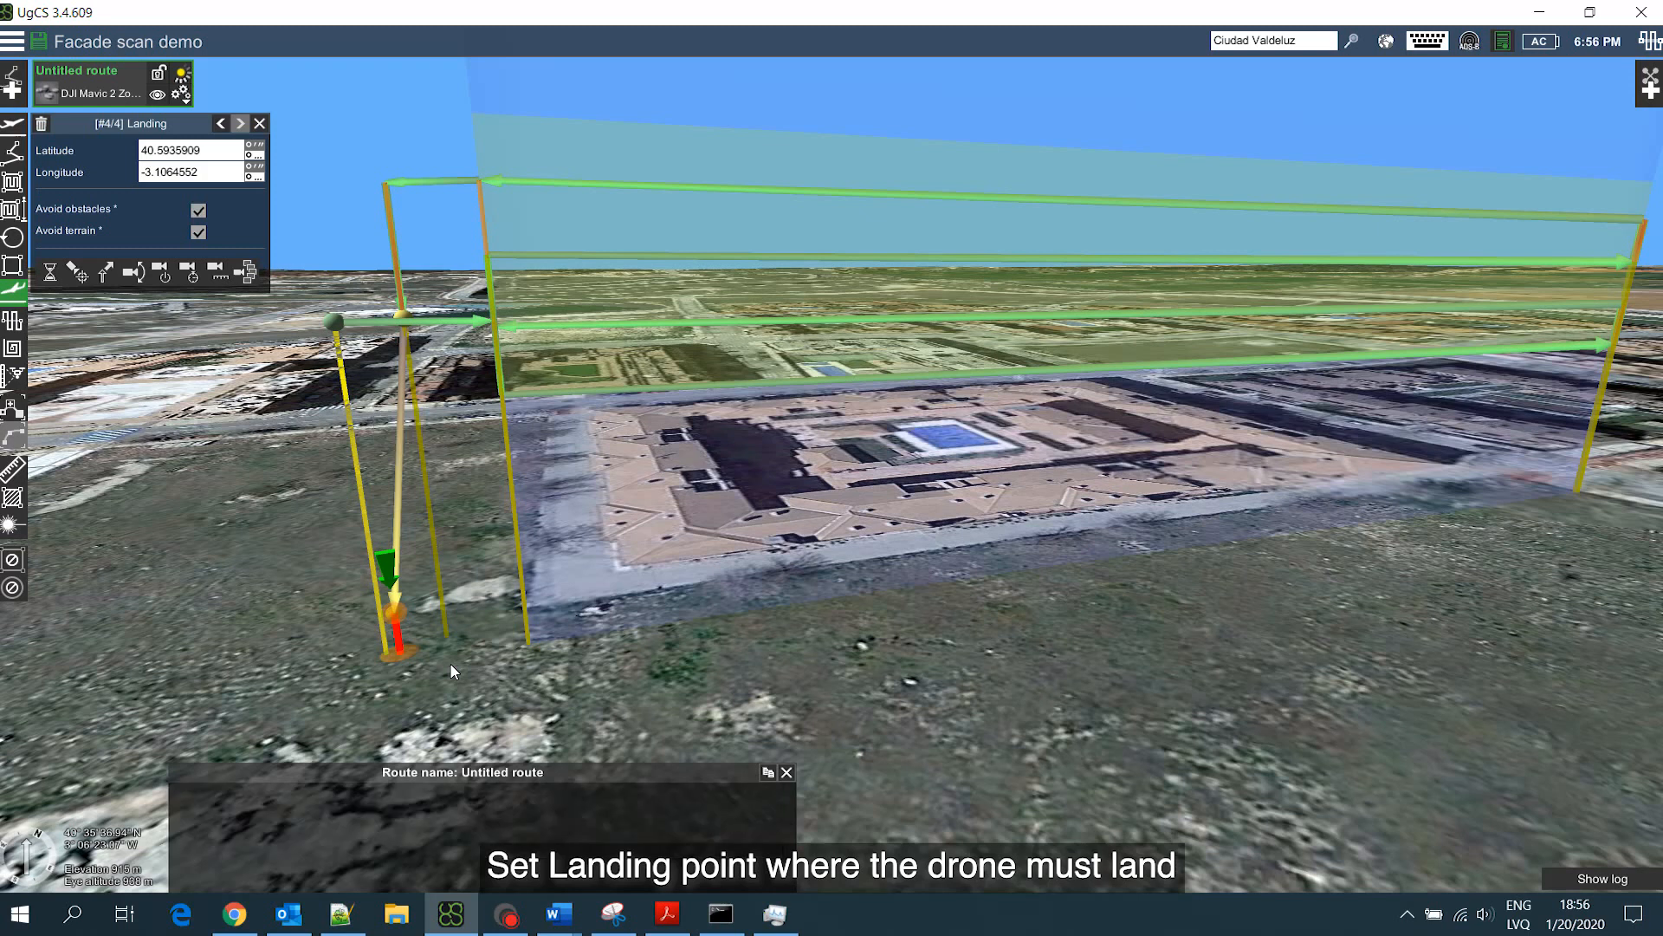
{"action": "left_click_drag", "start_coordinate": [407, 652], "coordinate": [370, 650]}
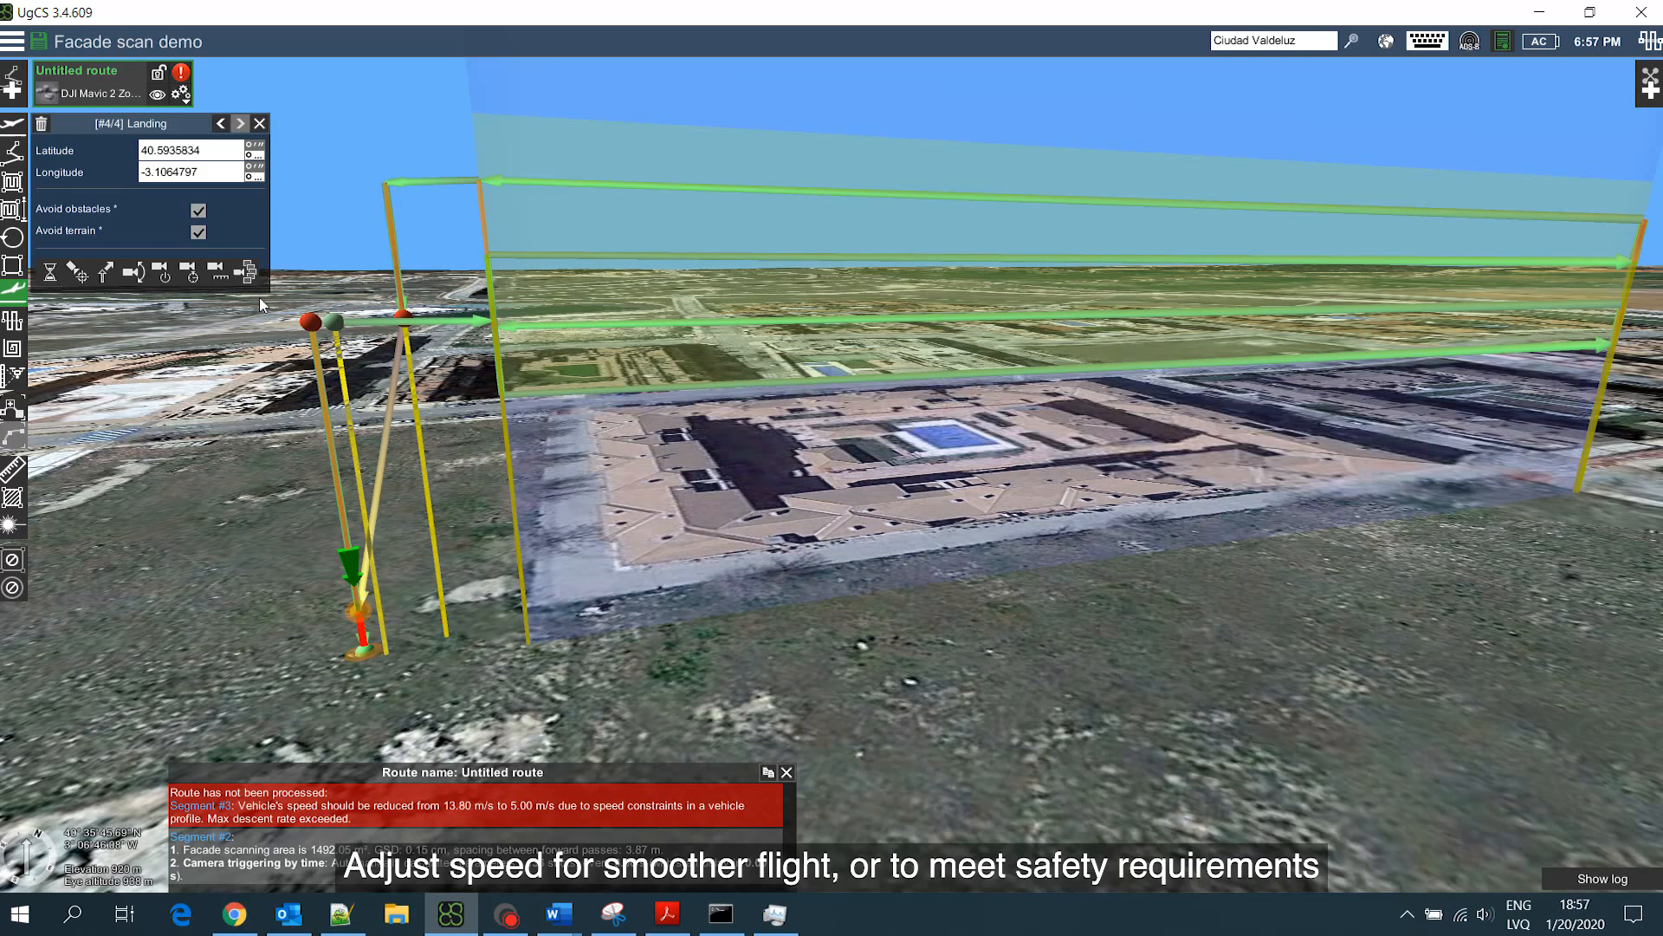
Set the flight speed of the waypoint before the landing point to 3 m/s
{"action": "left_click", "coordinate": [222, 127]}
{"action": "left_click", "coordinate": [241, 231]}
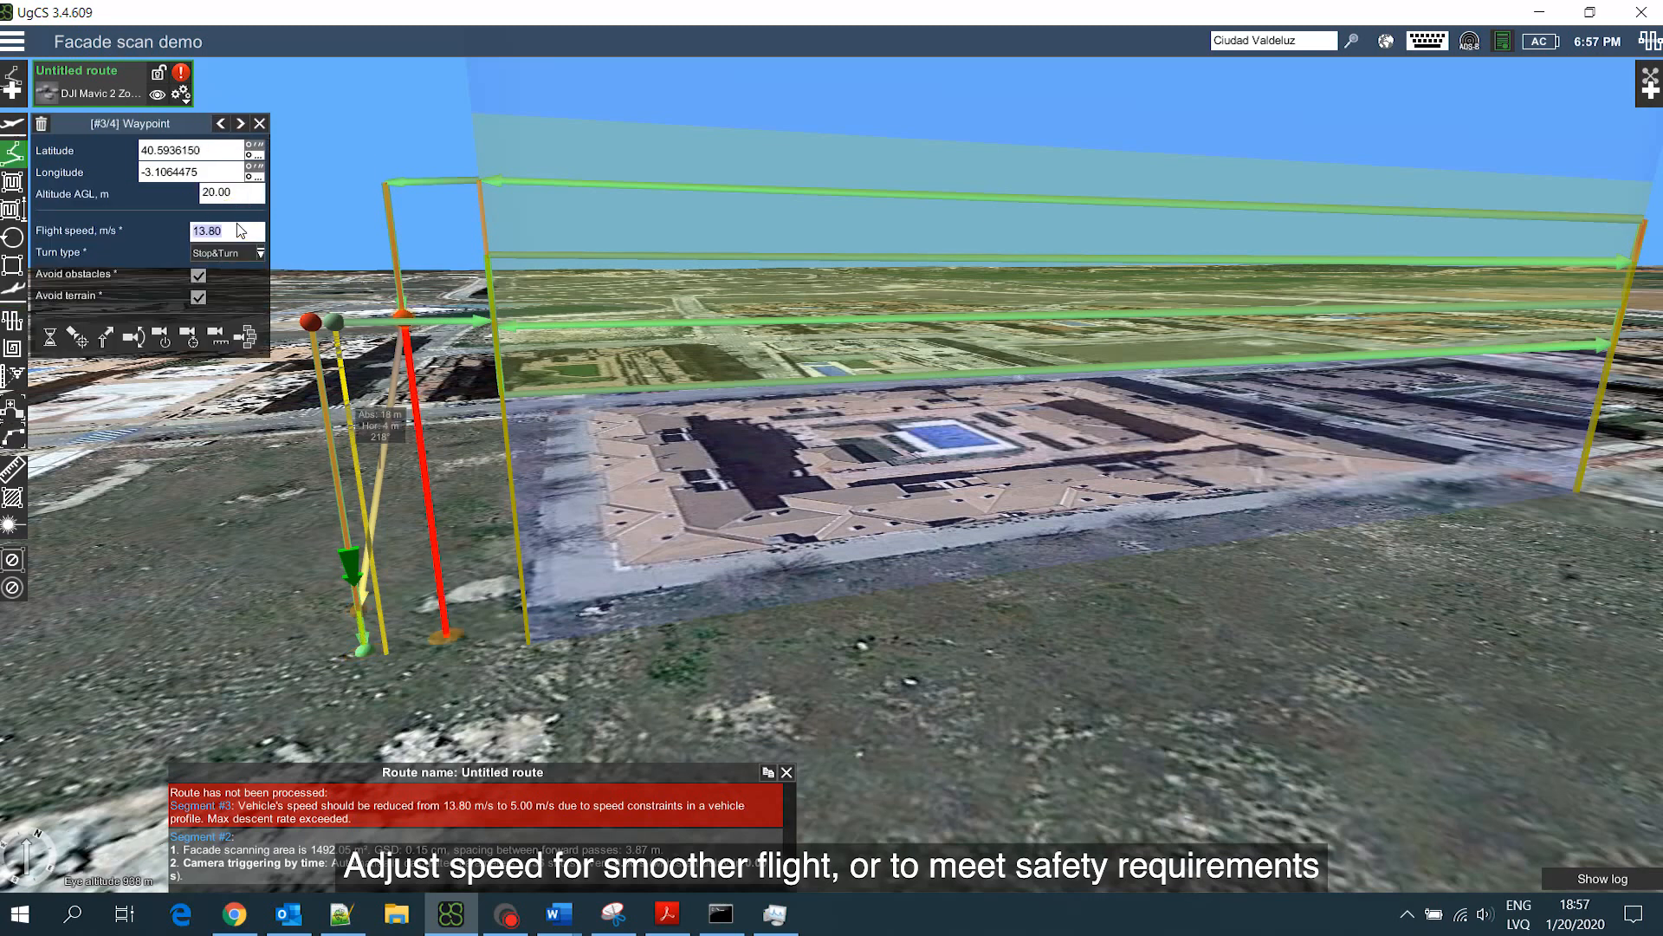
{"action": "type", "text": "3"}
{"action": "key", "text": "Return"}
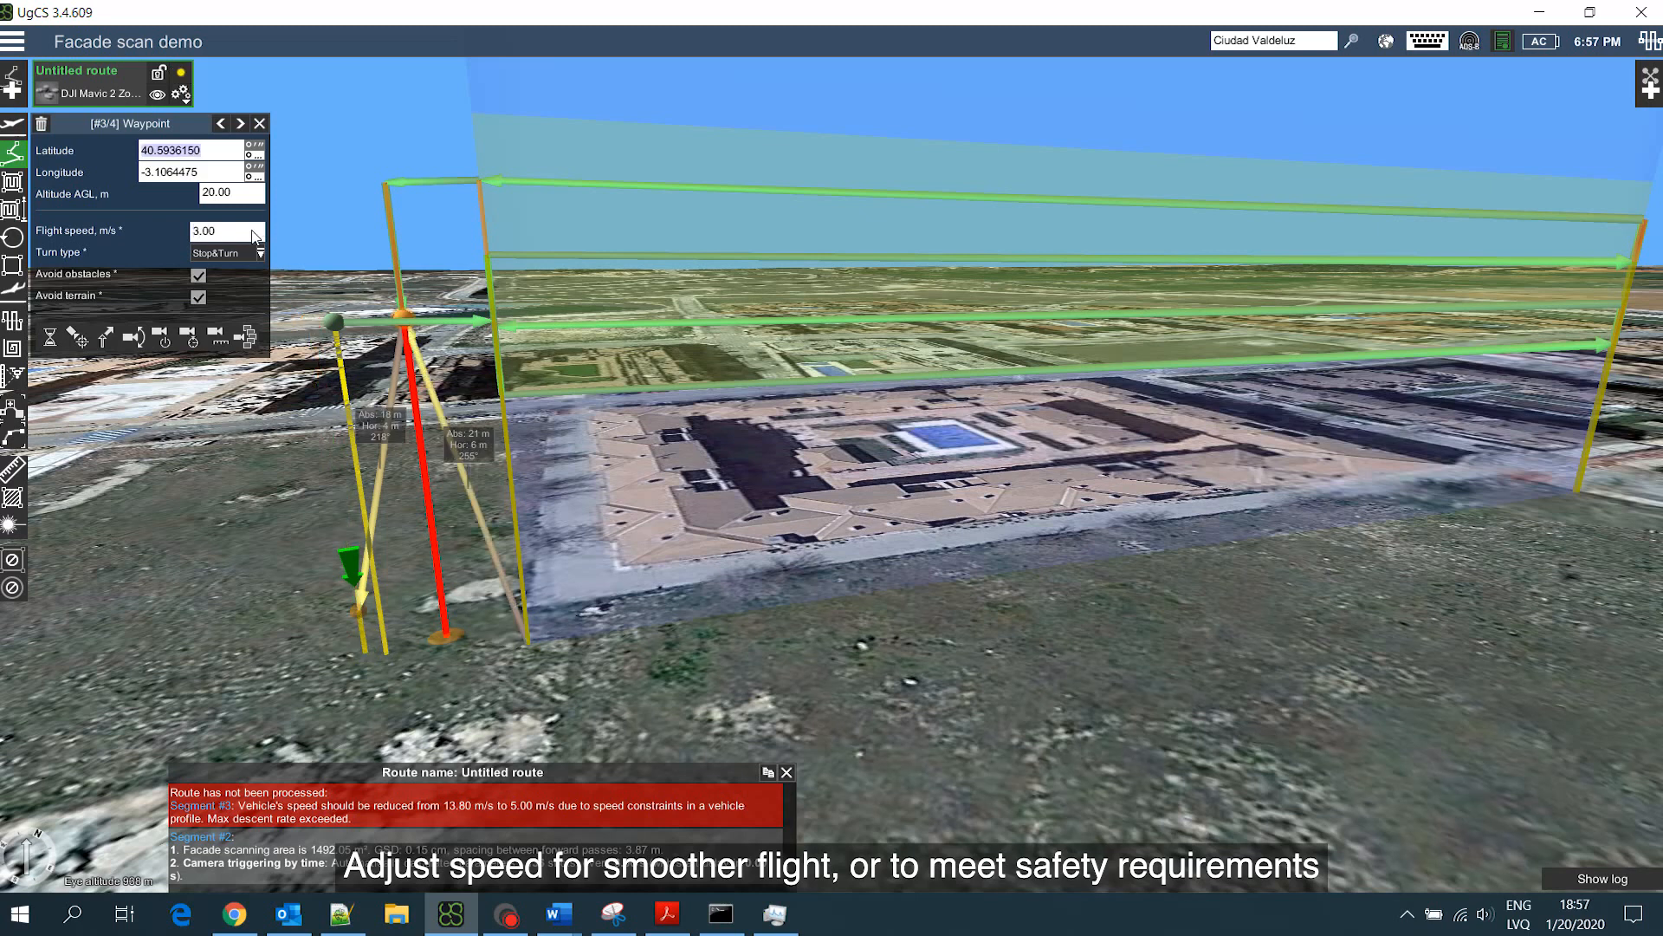
Review the speeds, altitudes, overlaps and camera actions of each route segment, from the first waypoint to the landing point
{"action": "left_click", "coordinate": [223, 126]}
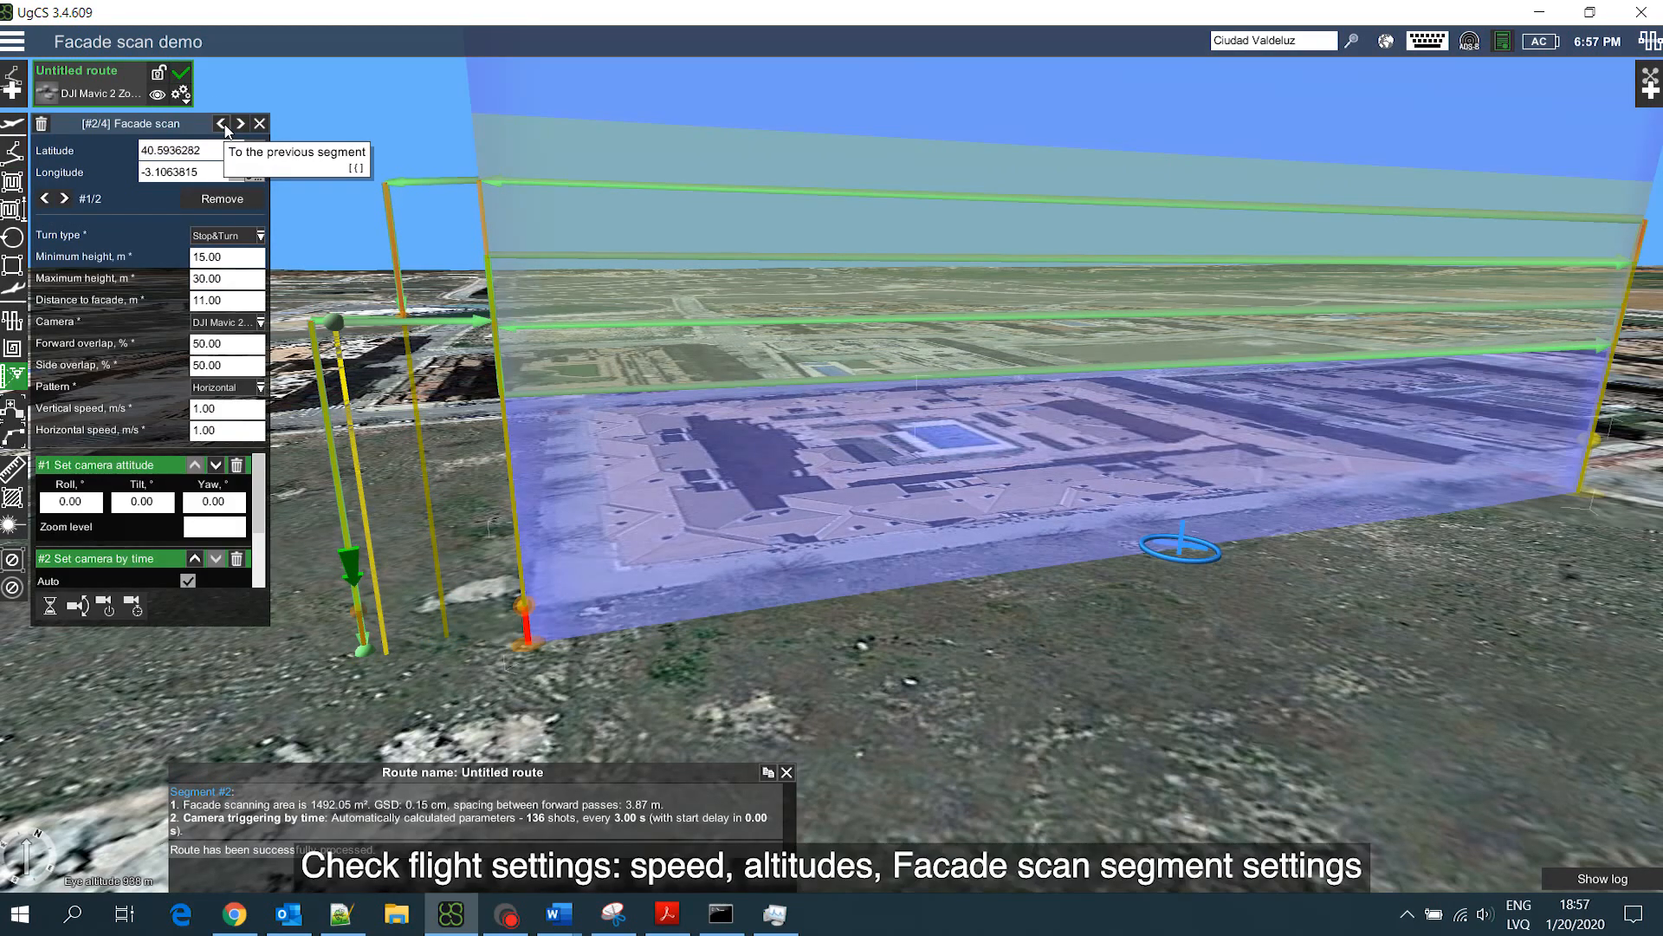
{"action": "left_click", "coordinate": [223, 126]}
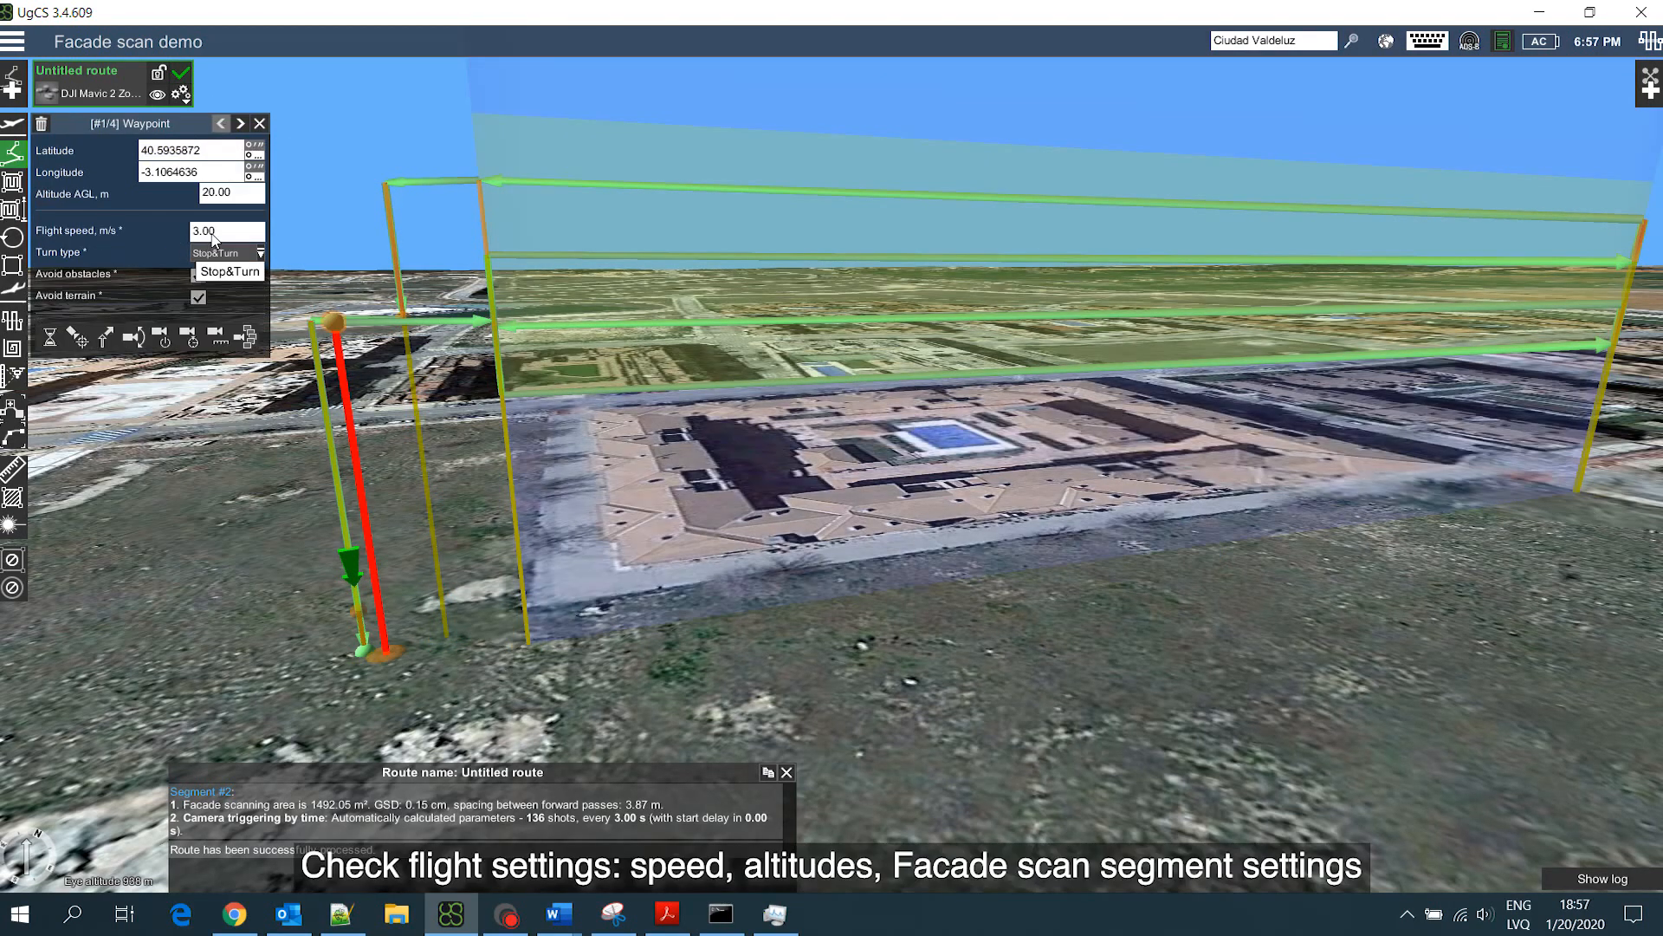
{"action": "left_click", "coordinate": [240, 124]}
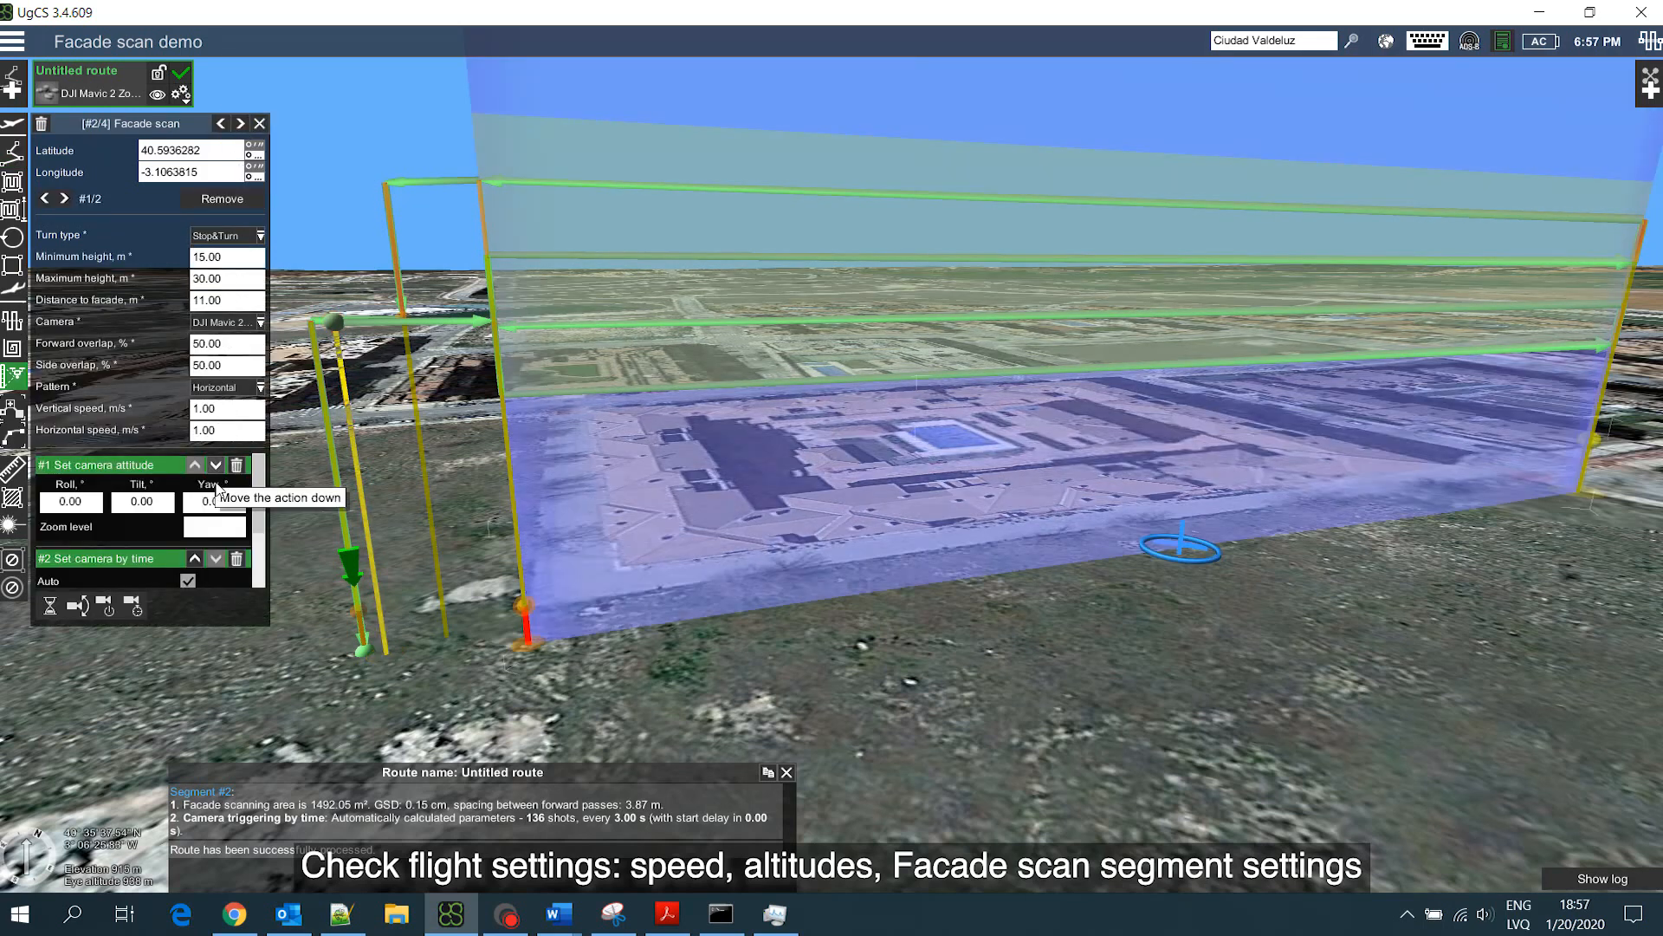
{"action": "mouse_move", "coordinate": [262, 483]}
{"action": "left_mouse_down"}
{"action": "mouse_move", "coordinate": [257, 546]}
{"action": "mouse_move", "coordinate": [259, 468]}
{"action": "left_mouse_up"}
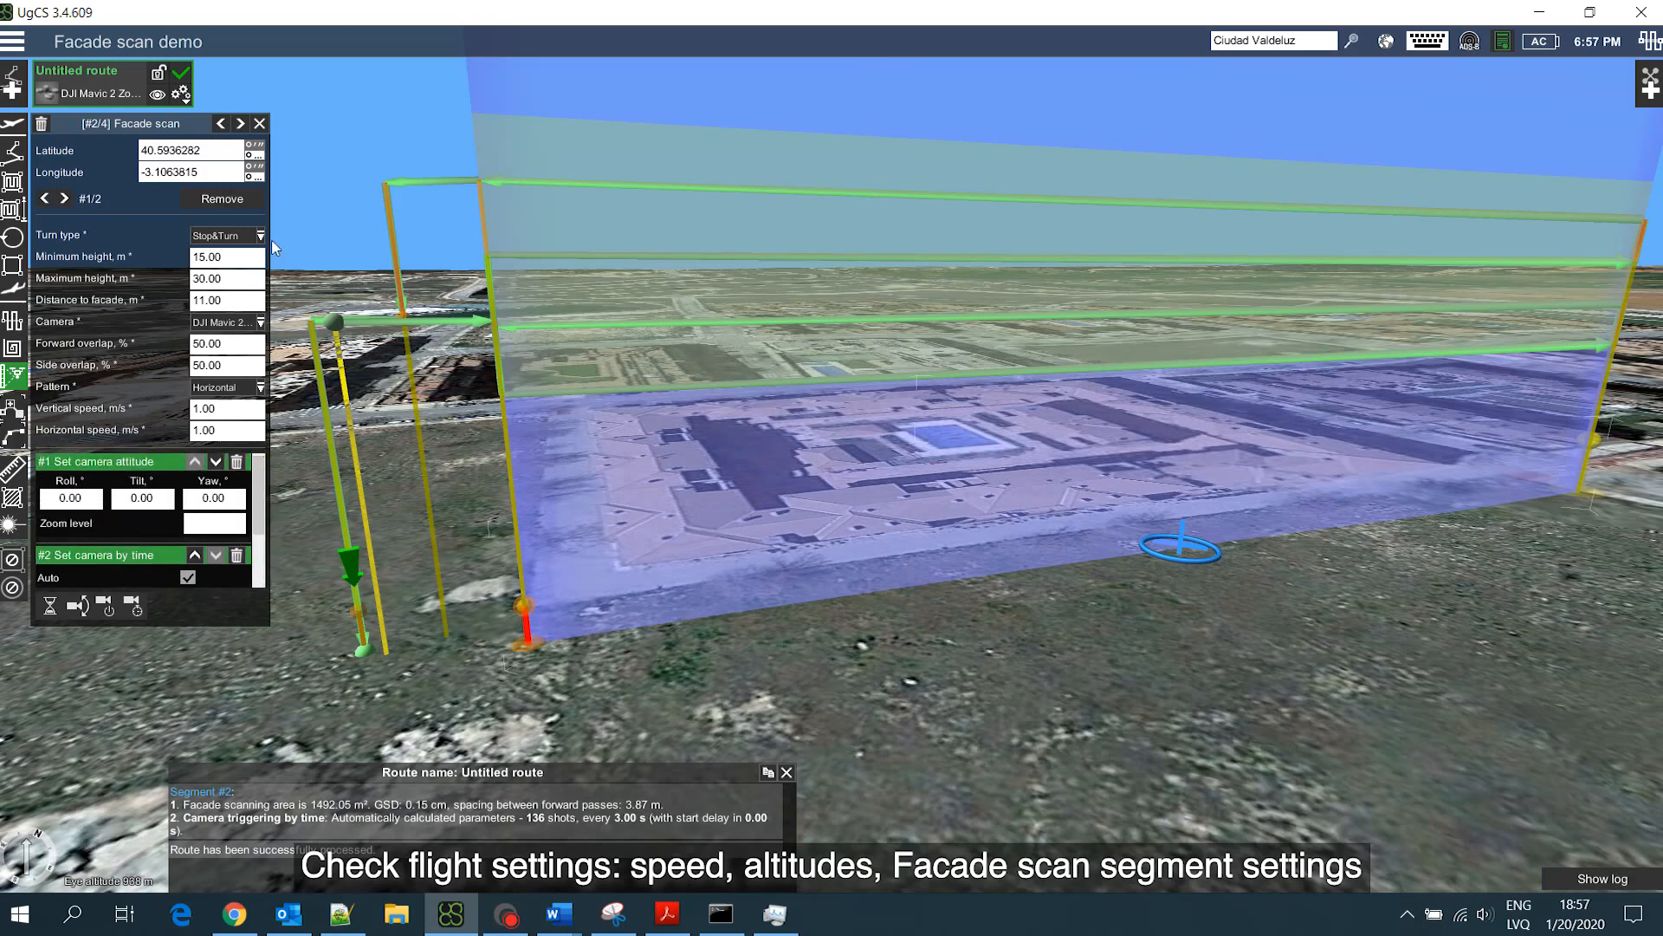
{"action": "left_click", "coordinate": [240, 124]}
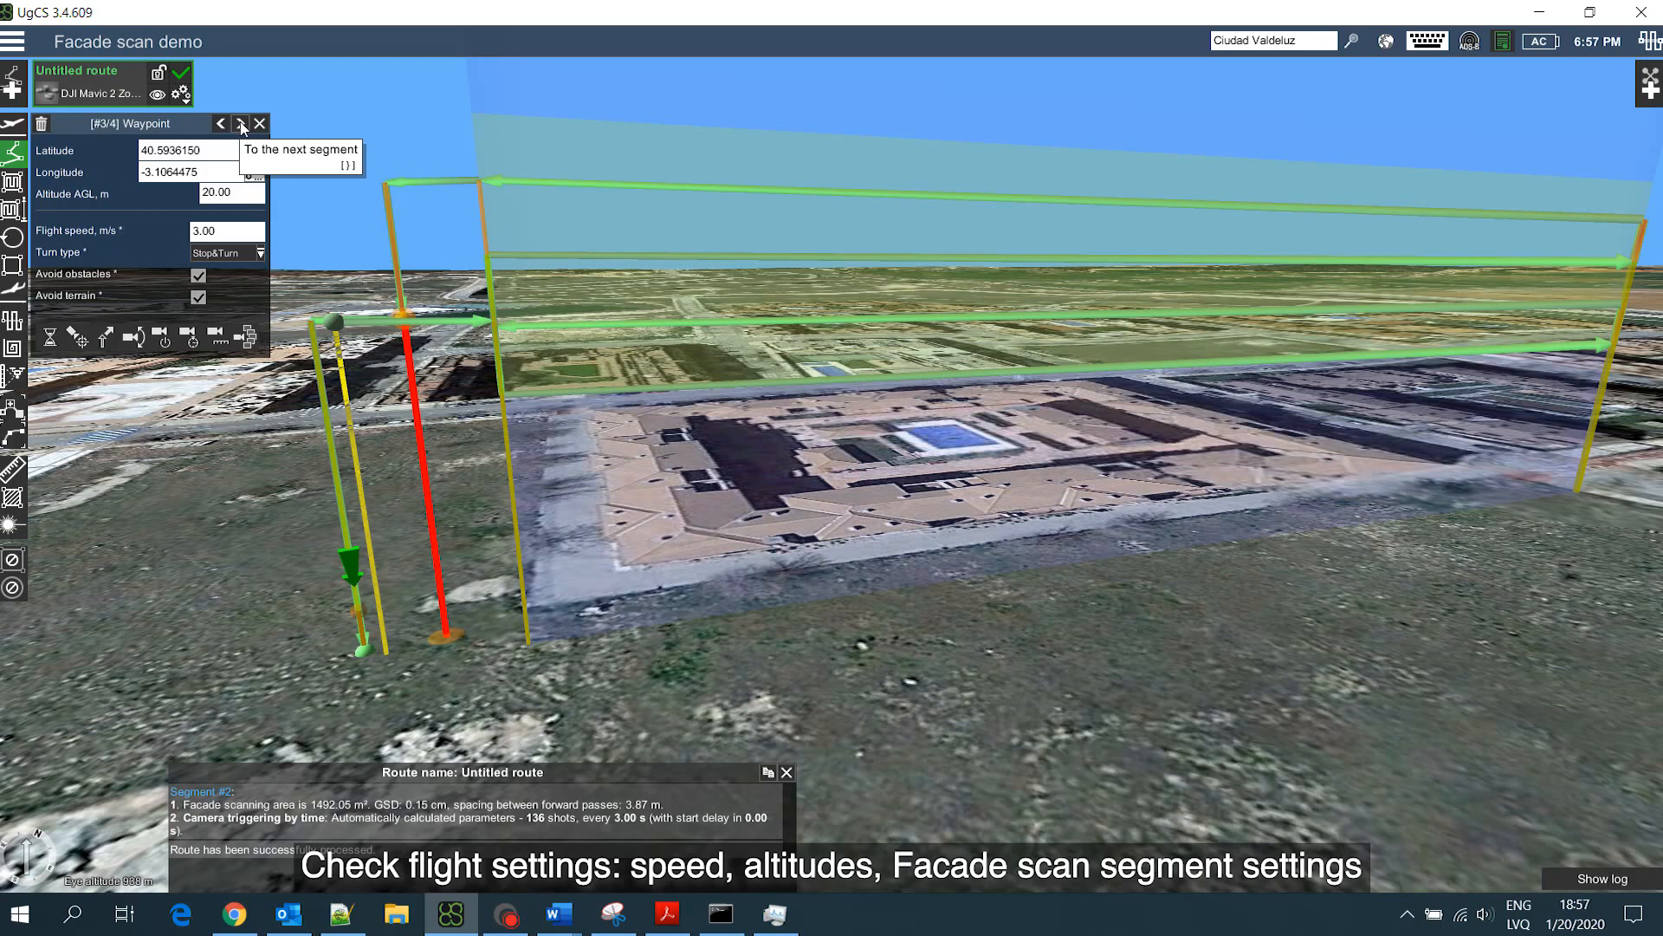
{"action": "left_click", "coordinate": [240, 124]}
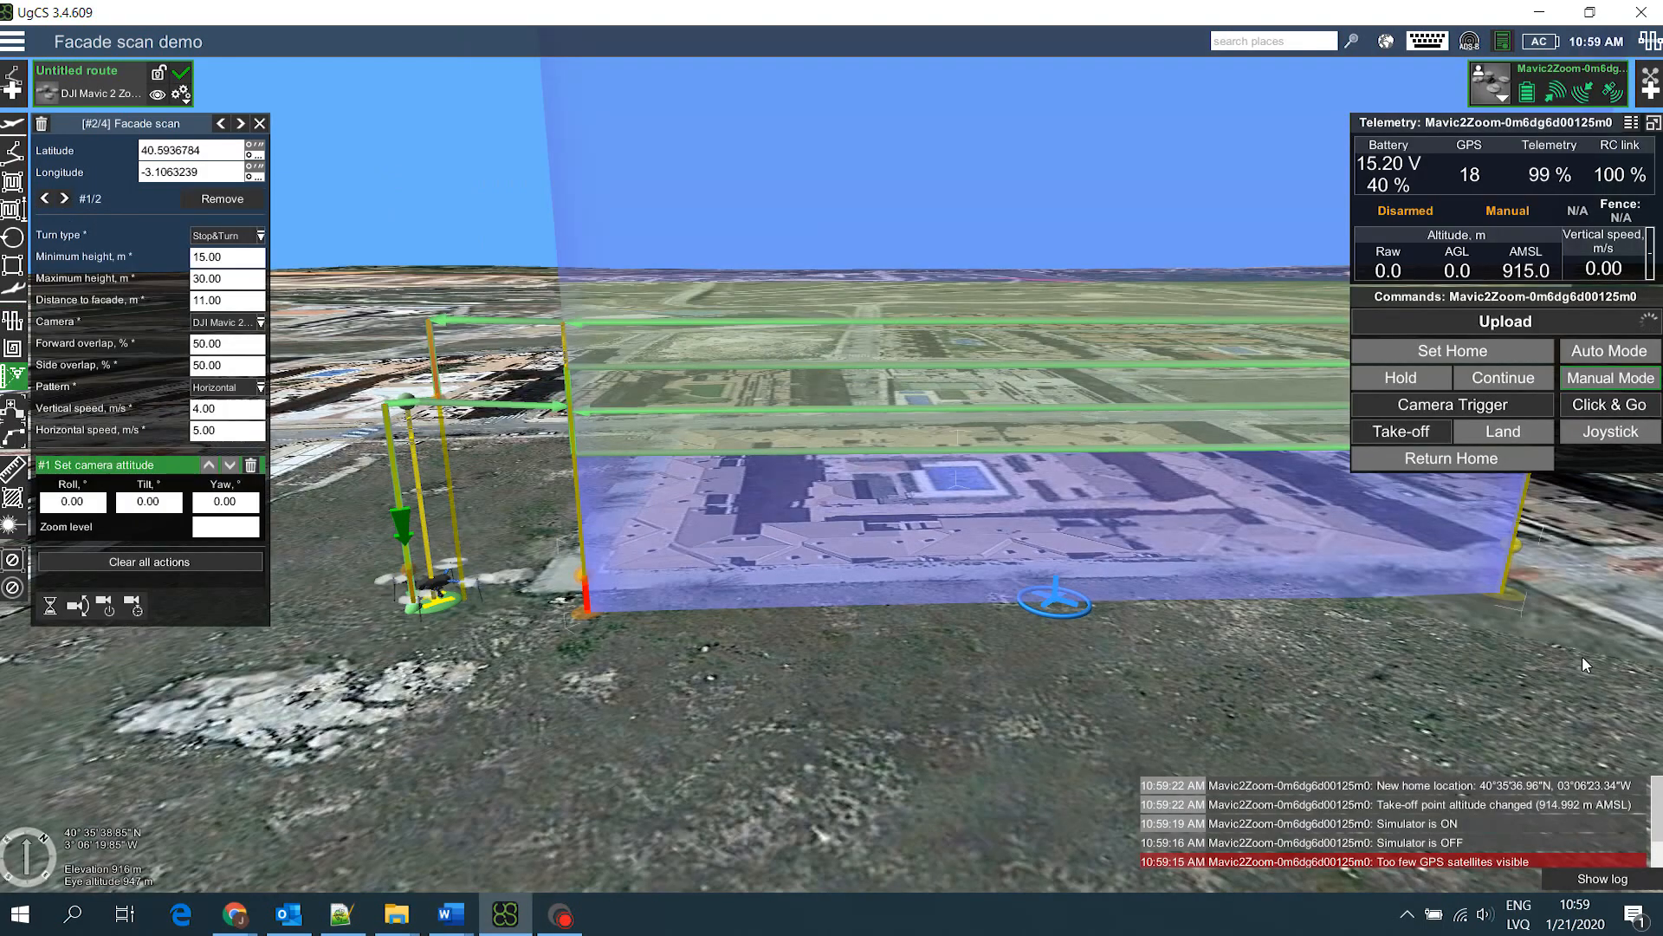
Upload the route to the connected drone and start its execution in Auto Mode
{"action": "left_click", "coordinate": [1491, 325]}
{"action": "left_click", "coordinate": [1271, 321]}
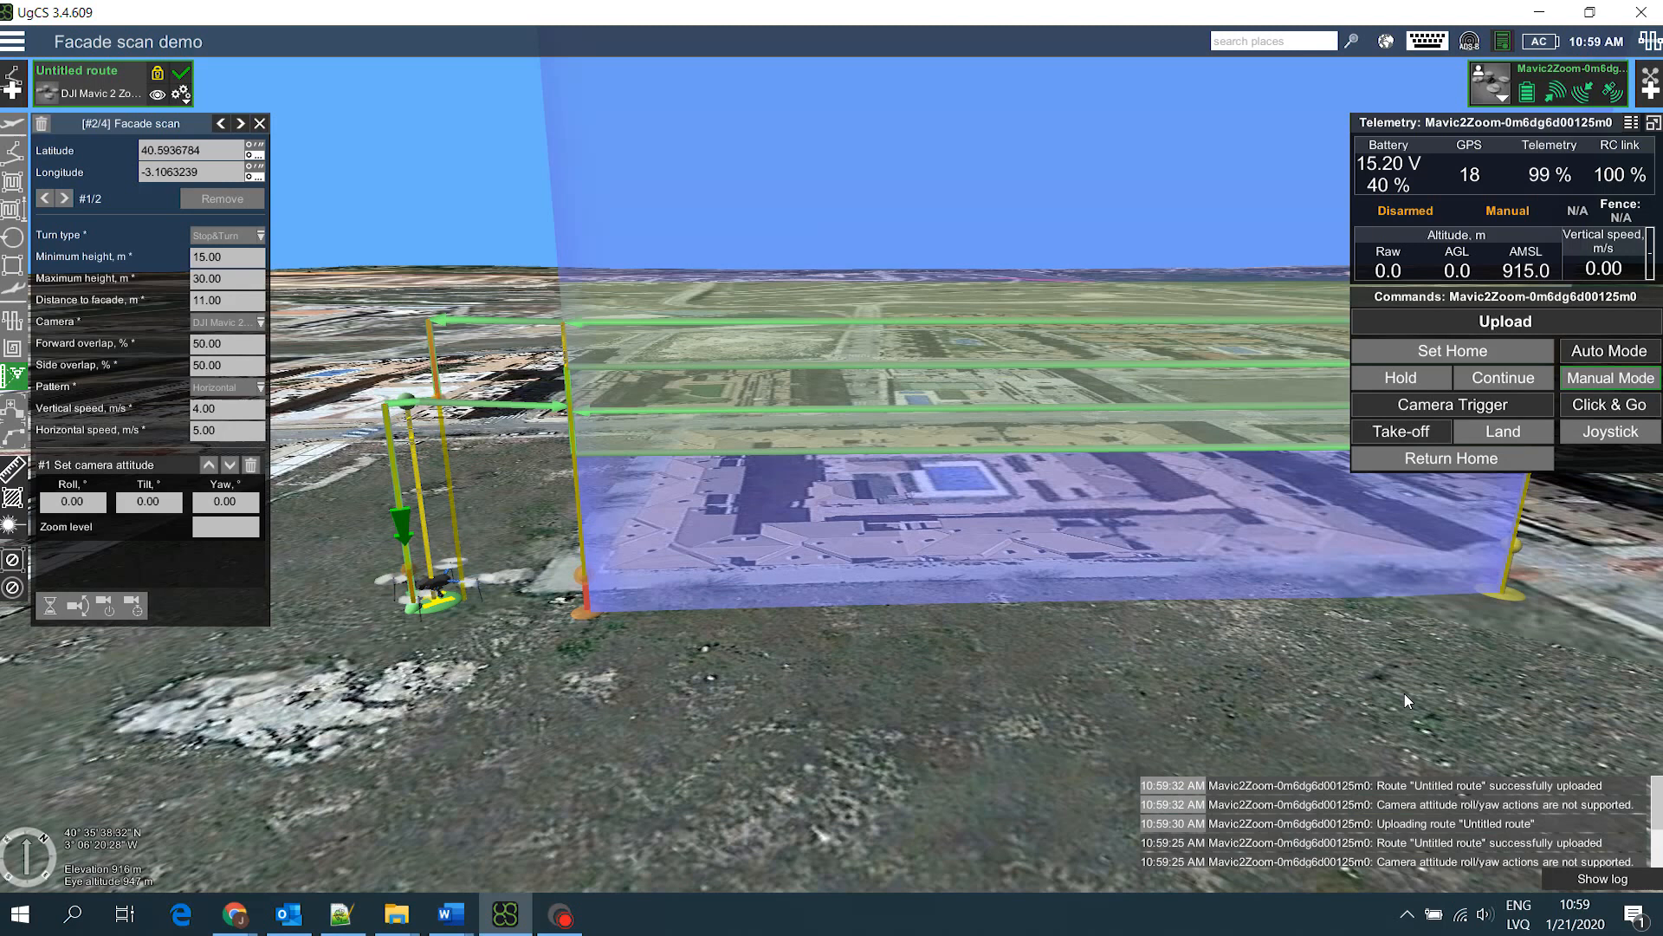
{"action": "left_click", "coordinate": [1586, 349]}
{"action": "left_click", "coordinate": [1483, 331]}
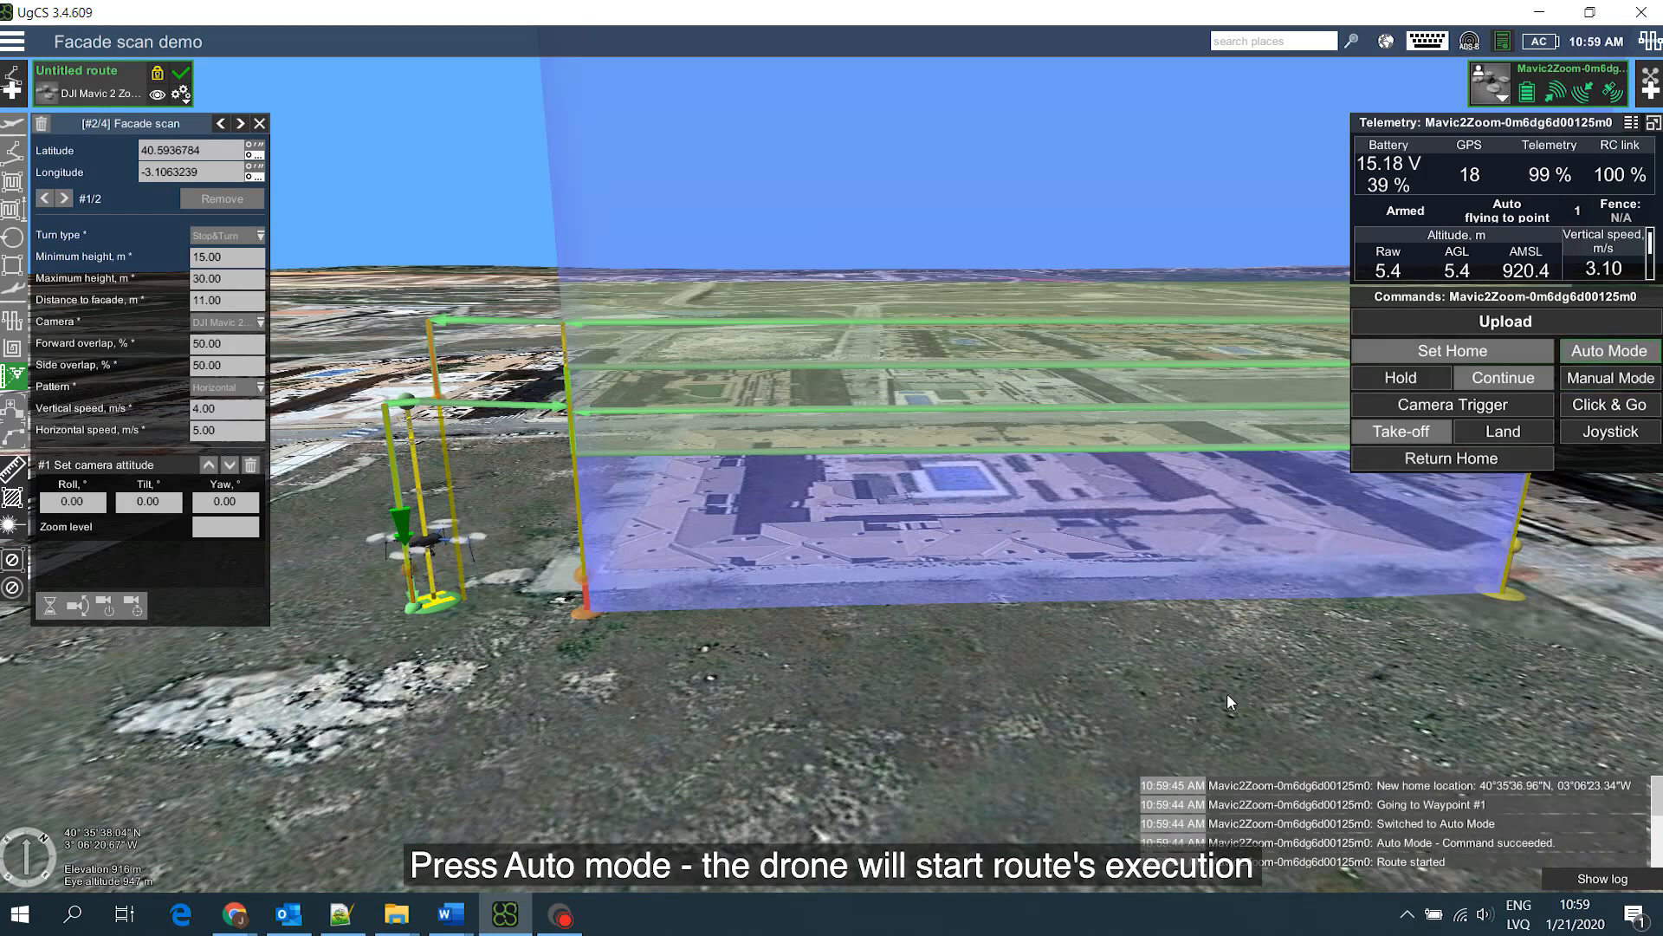
Follow the drone's flight along the facade scan lines and on to the final waypoint and landing location
{"action": "scroll", "coordinate": [1079, 691], "scroll_direction": "down", "scroll_amount": 3}
{"action": "left_click_drag", "start_coordinate": [1078, 684], "coordinate": [844, 668]}
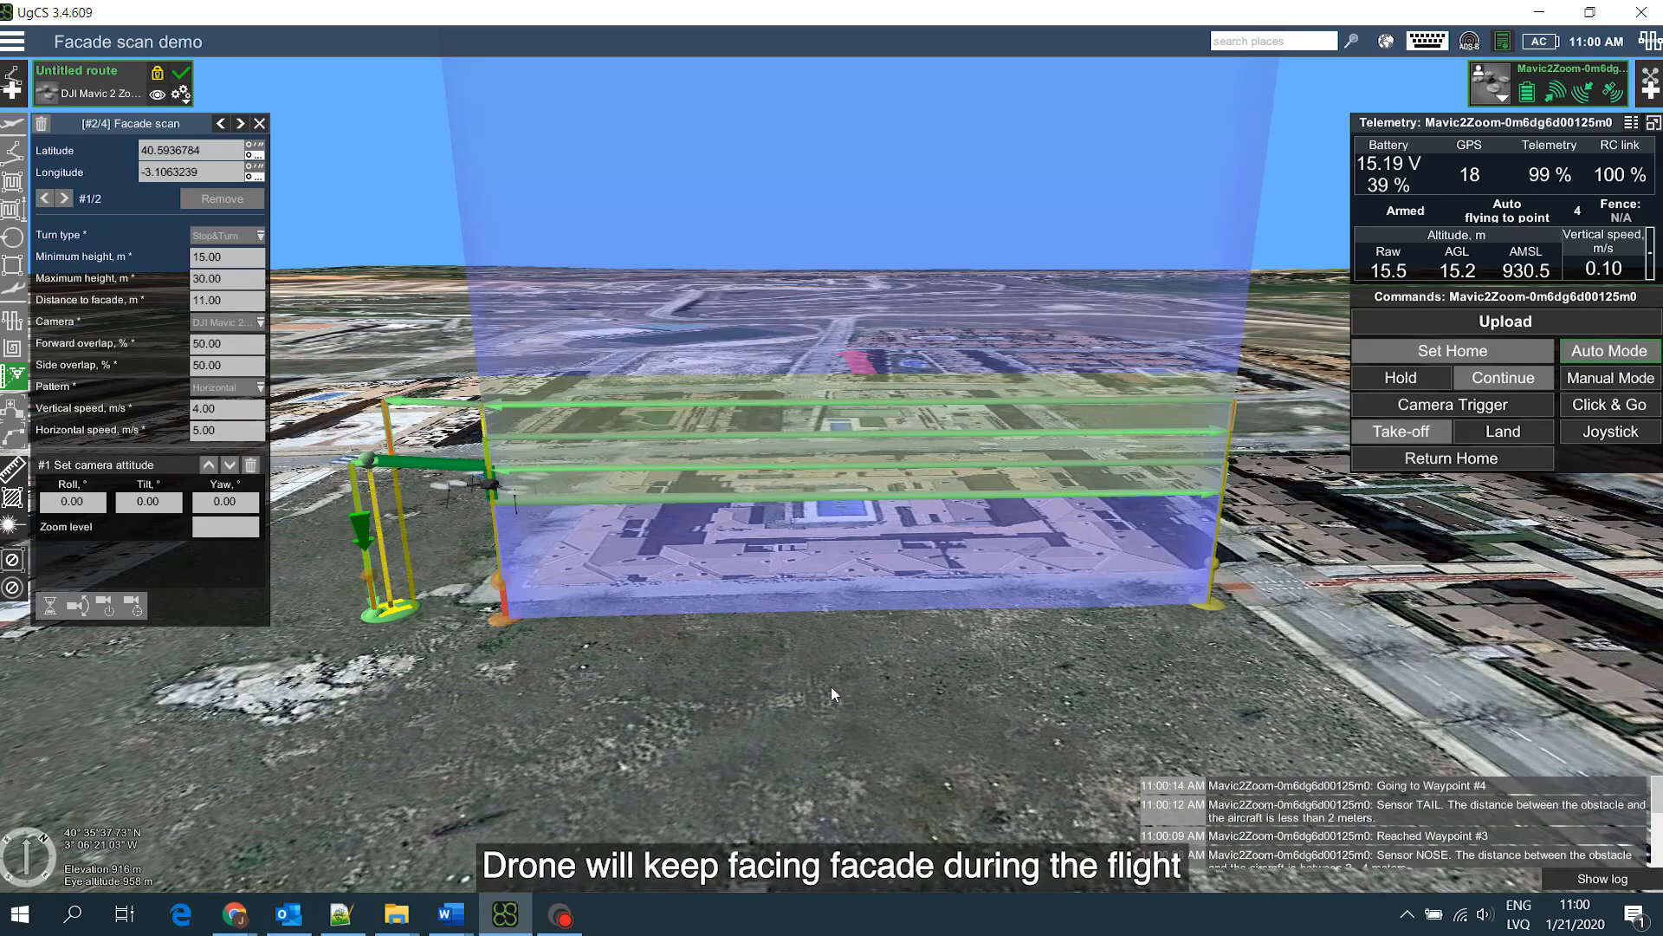
{"action": "mouse_move", "coordinate": [761, 667]}
{"action": "right_mouse_down"}
{"action": "mouse_move", "coordinate": [794, 684]}
{"action": "mouse_move", "coordinate": [970, 681]}
{"action": "mouse_move", "coordinate": [1147, 632]}
{"action": "mouse_move", "coordinate": [898, 632]}
{"action": "mouse_move", "coordinate": [783, 656]}
{"action": "mouse_move", "coordinate": [743, 680]}
{"action": "mouse_move", "coordinate": [769, 723]}
{"action": "right_mouse_up"}
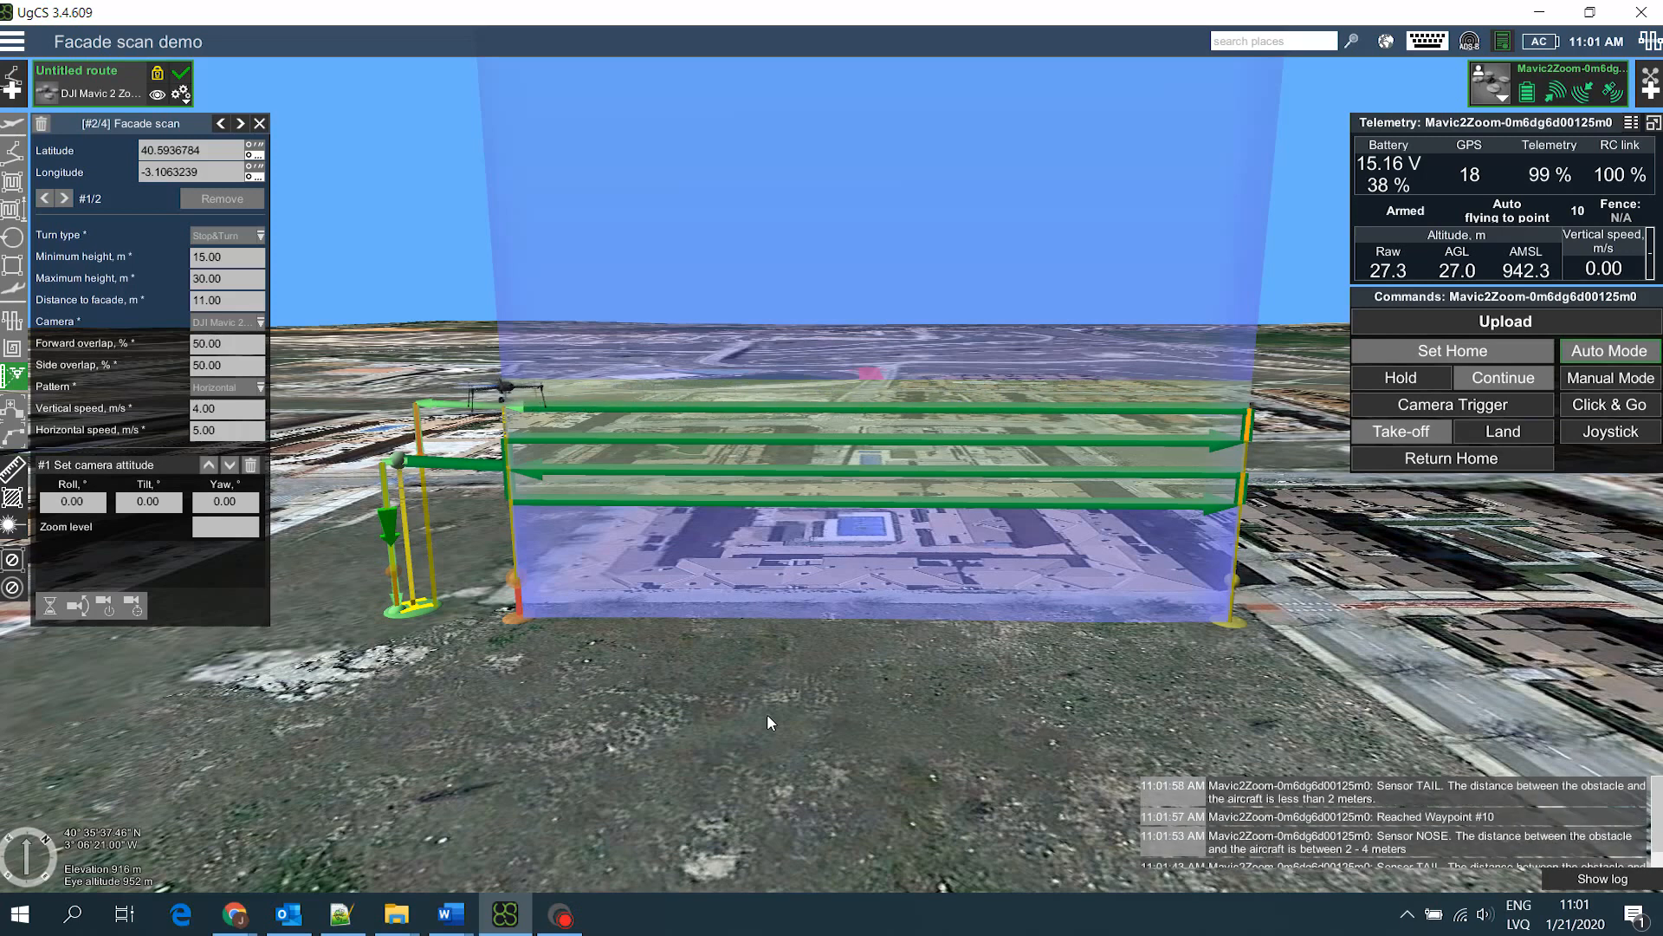
{"action": "left_click_drag", "start_coordinate": [499, 664], "coordinate": [944, 755]}
{"action": "scroll", "coordinate": [943, 751], "scroll_direction": "up", "scroll_amount": 3}
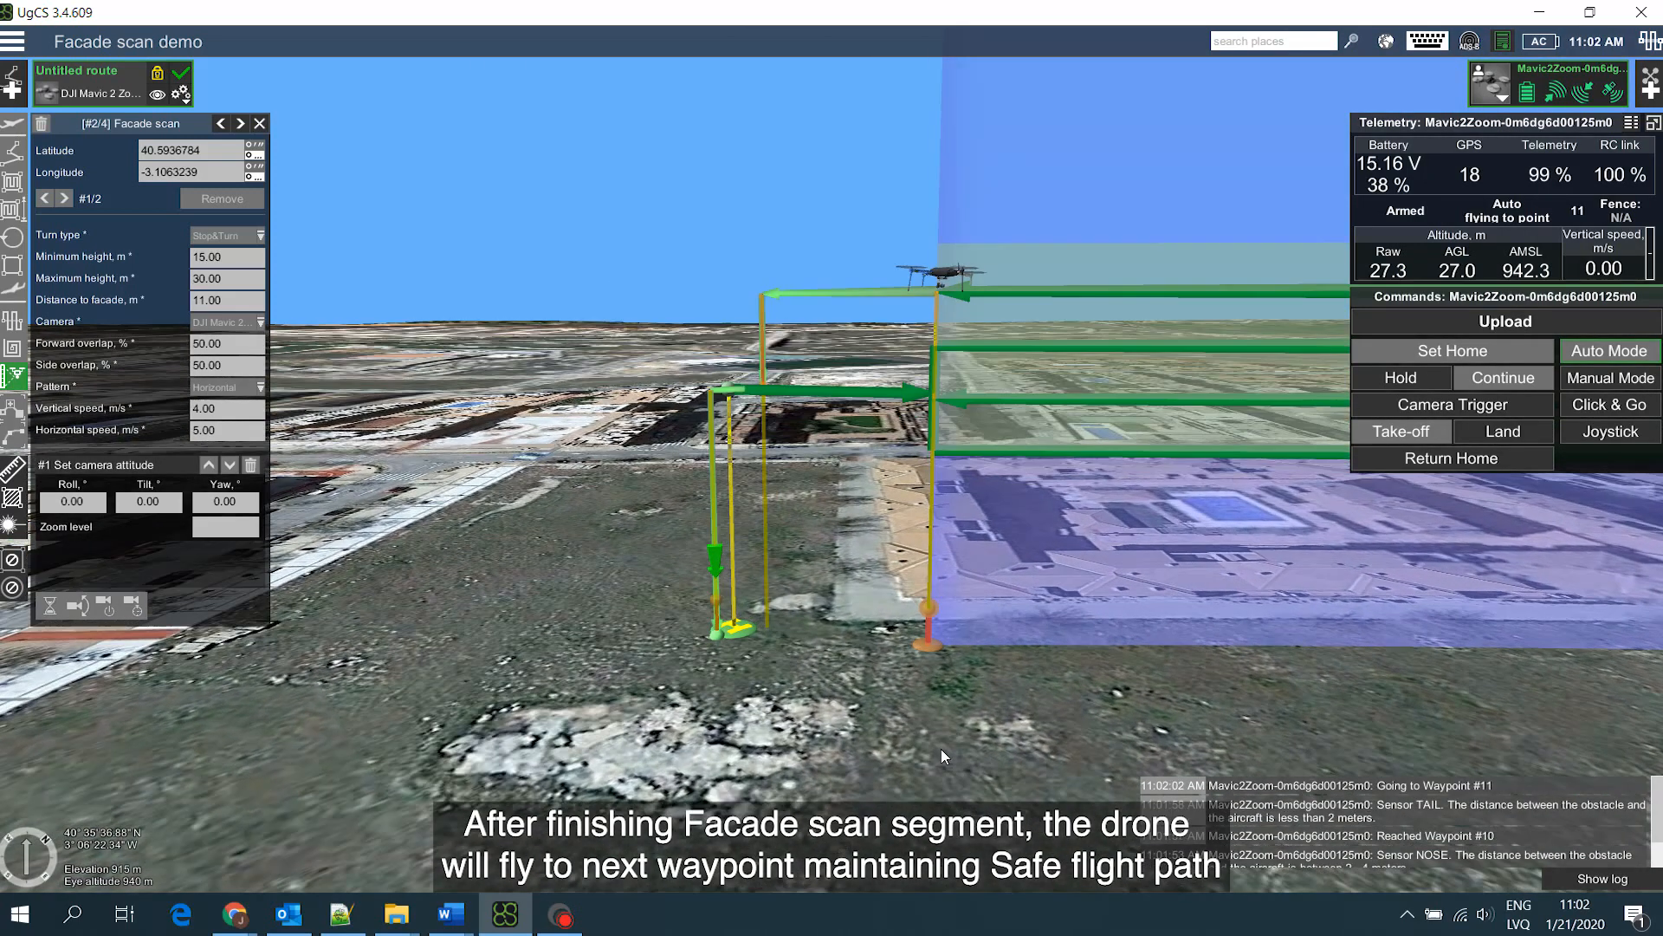
{"action": "left_click_drag", "start_coordinate": [852, 706], "coordinate": [953, 722]}
{"action": "right_click_drag", "start_coordinate": [962, 726], "coordinate": [1226, 801]}
{"action": "mouse_move", "coordinate": [899, 717]}
{"action": "left_mouse_down"}
{"action": "mouse_move", "coordinate": [932, 713]}
{"action": "mouse_move", "coordinate": [930, 684]}
{"action": "left_mouse_up"}
{"action": "right_click_drag", "start_coordinate": [924, 674], "coordinate": [783, 683]}
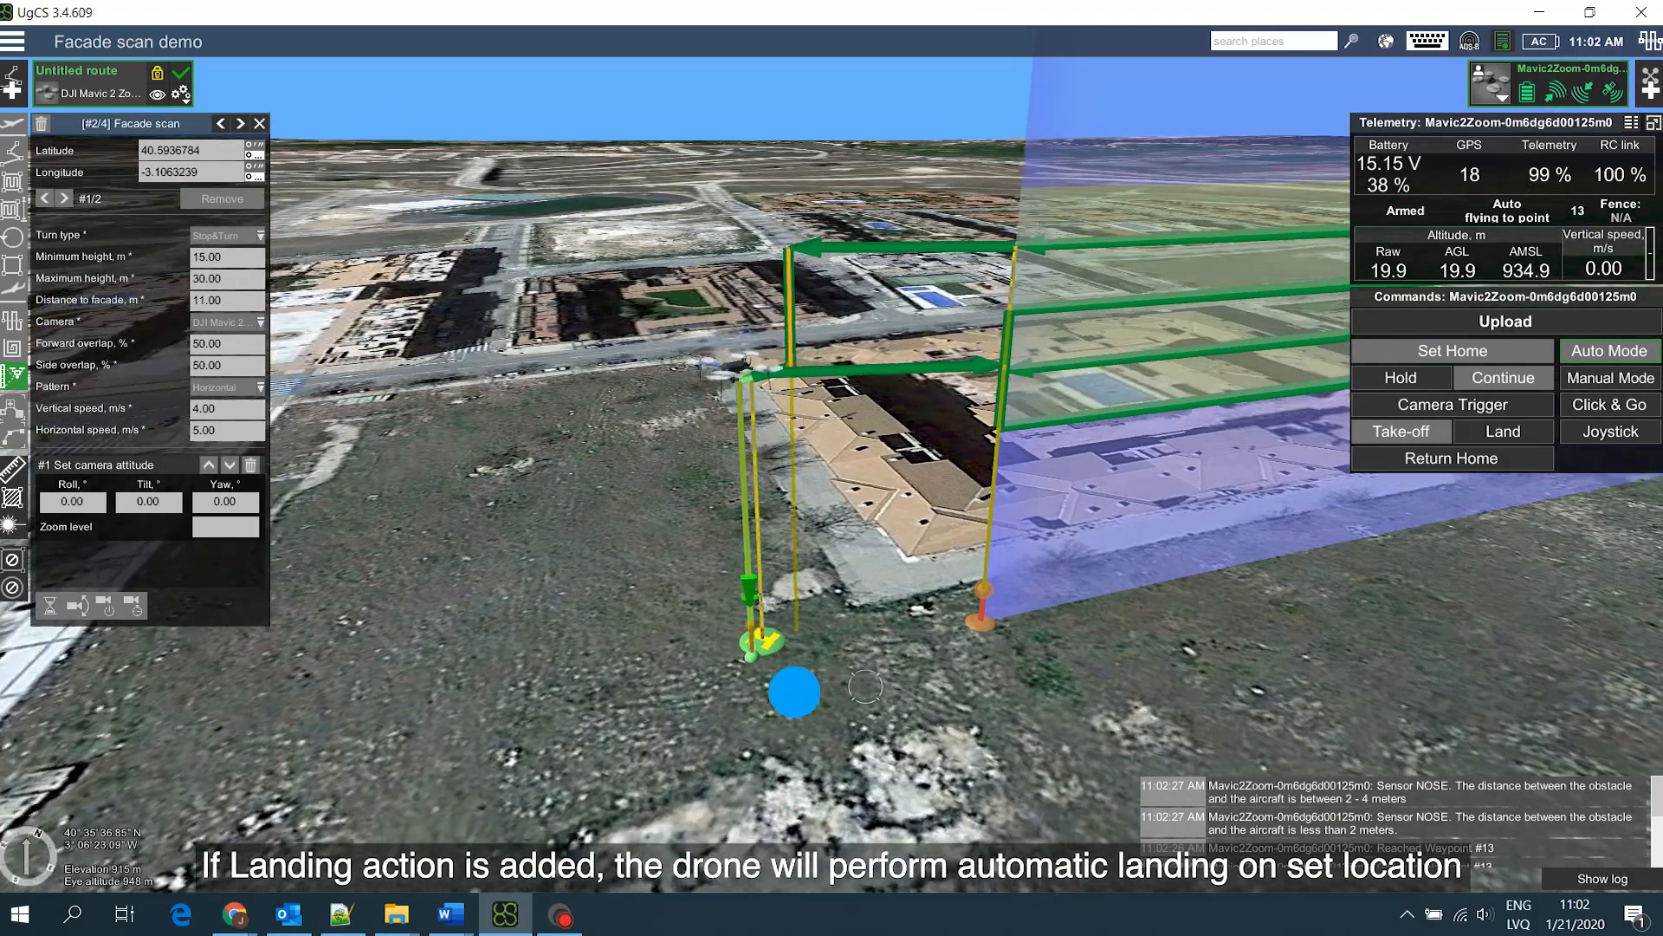
{"action": "left_click_drag", "start_coordinate": [865, 688], "coordinate": [720, 686]}
{"action": "right_click_drag", "start_coordinate": [720, 685], "coordinate": [725, 686]}
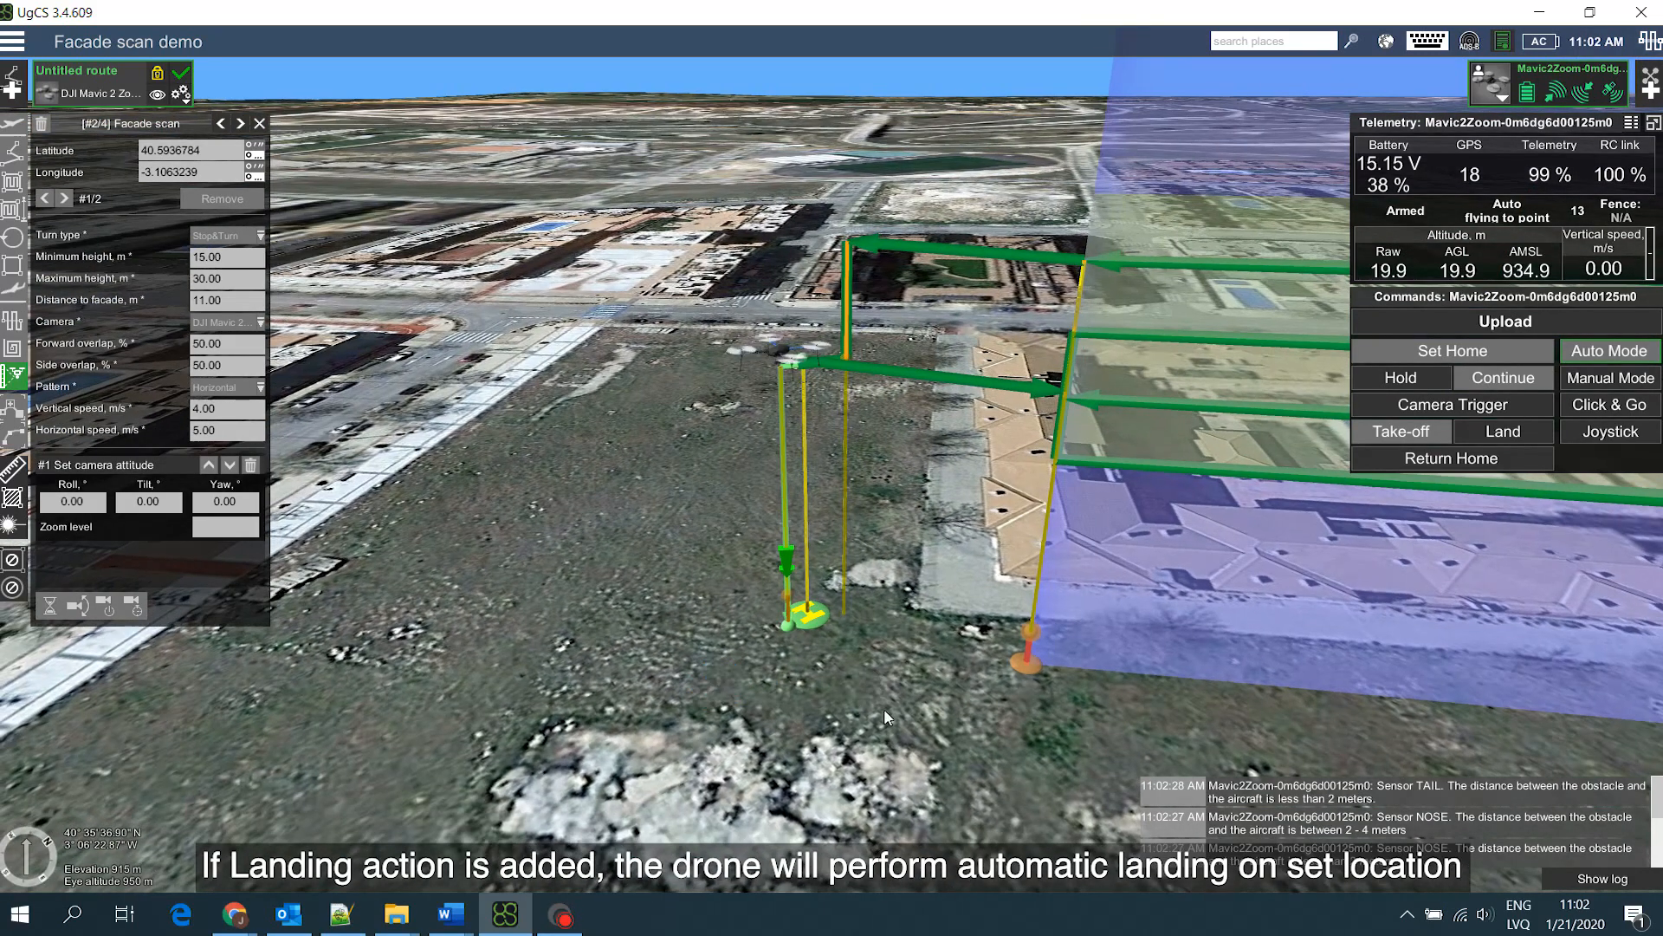